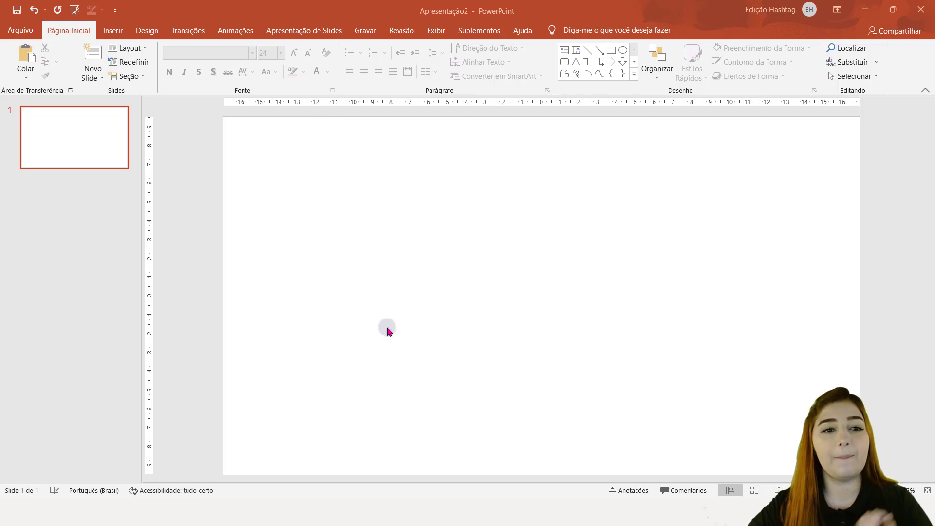
Open the File tab's home page showing new-presentation templates and recent presentations.
click(23, 32)
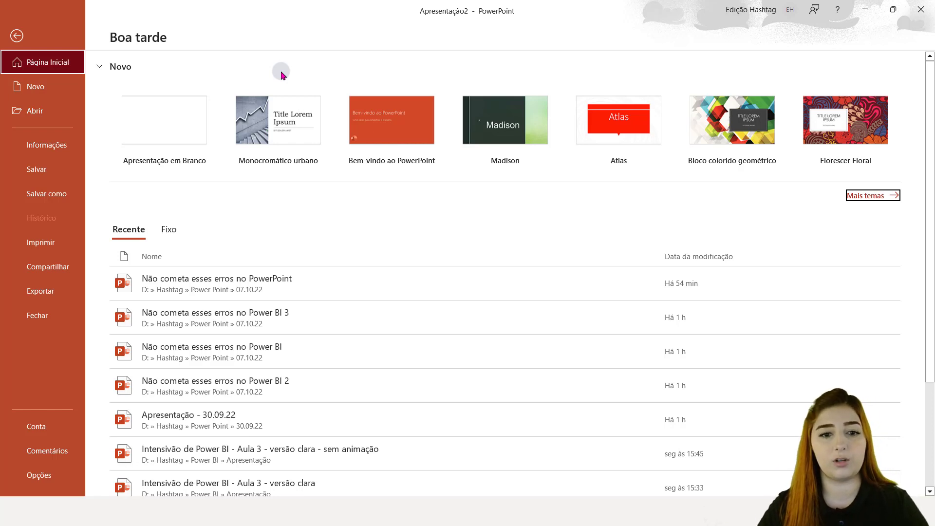
Pin 'Não cometa esses erros no PowerPoint' and 'Apresentação - 30.09.22', checking them under Fixo.
click(173, 230)
click(127, 230)
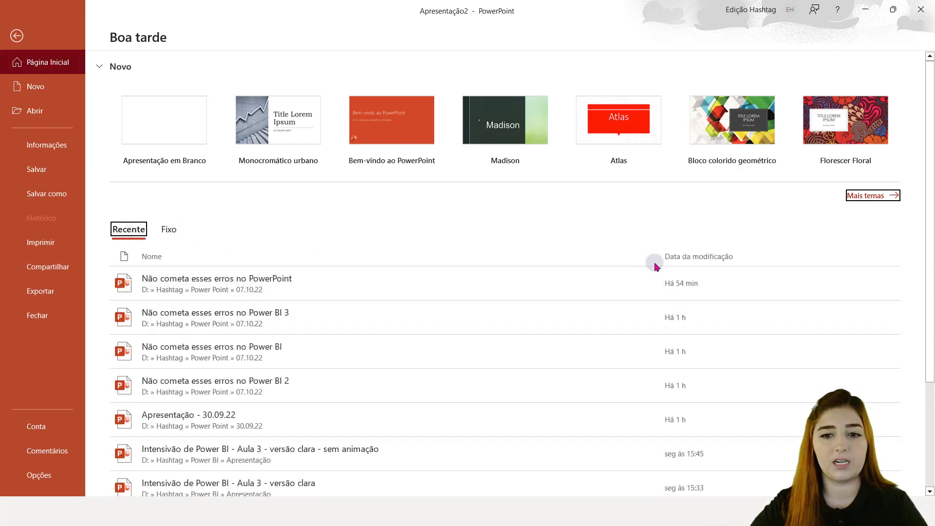
click(644, 280)
scroll(645, 285, down, 2)
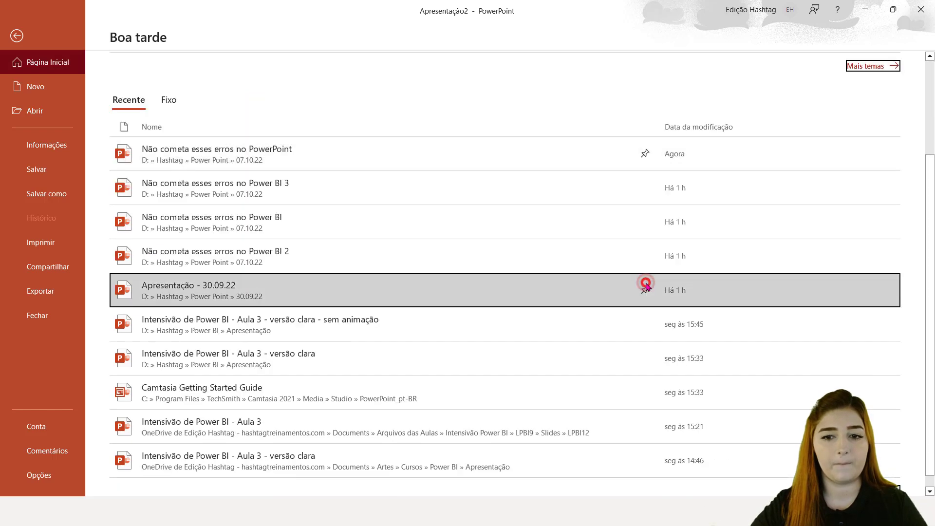
click(645, 285)
click(168, 99)
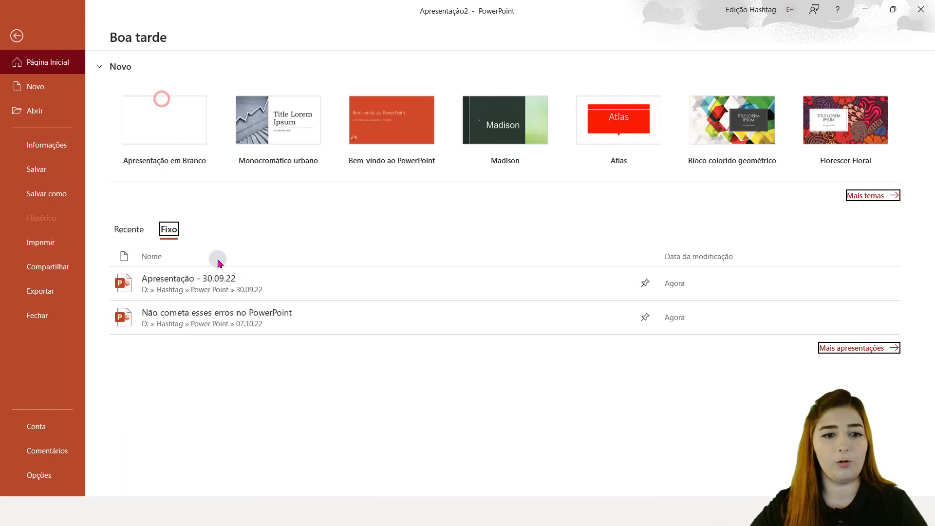
click(130, 230)
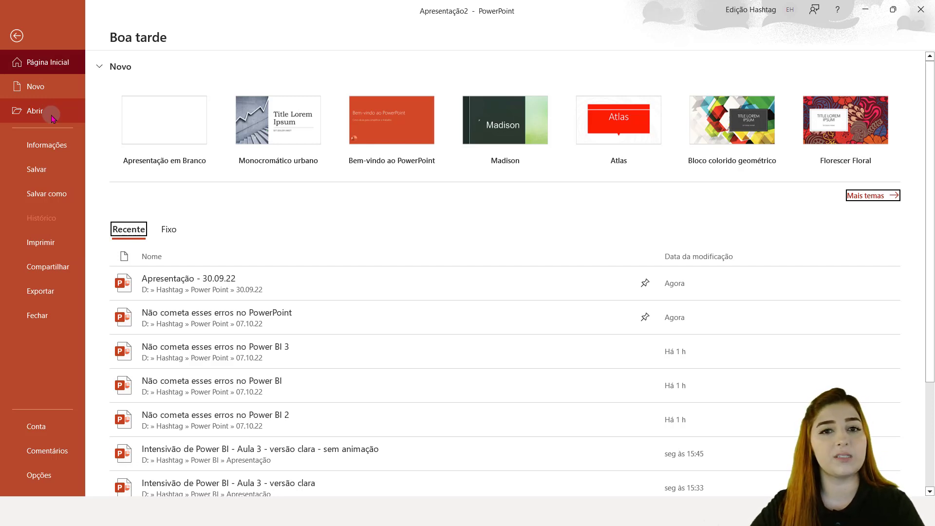
Visit Informações and Salvar, ending on Salvar como with recent folders 07.10.22 and 30.09.22.
click(42, 144)
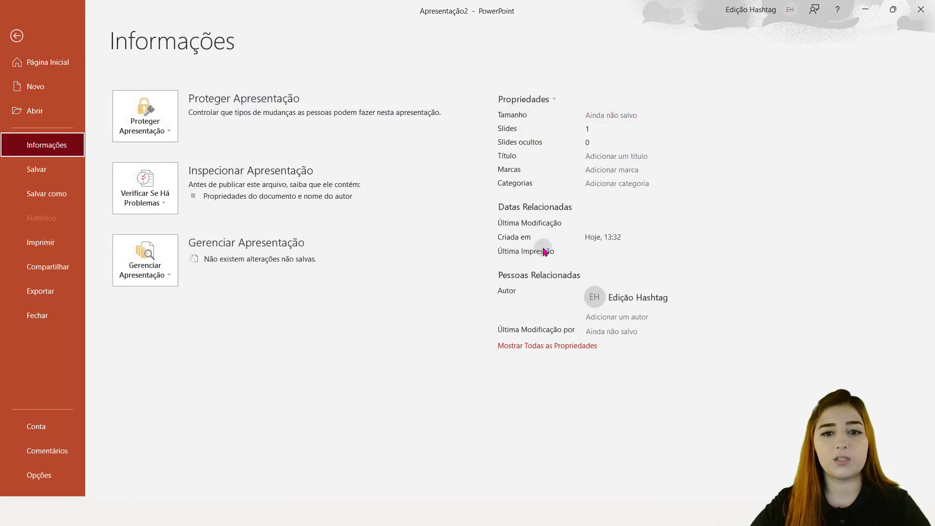
click(628, 157)
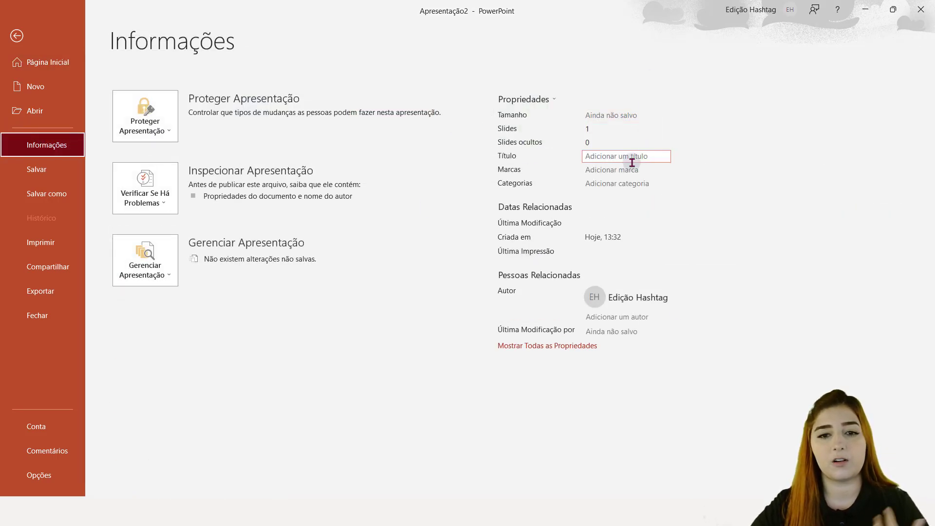
click(41, 180)
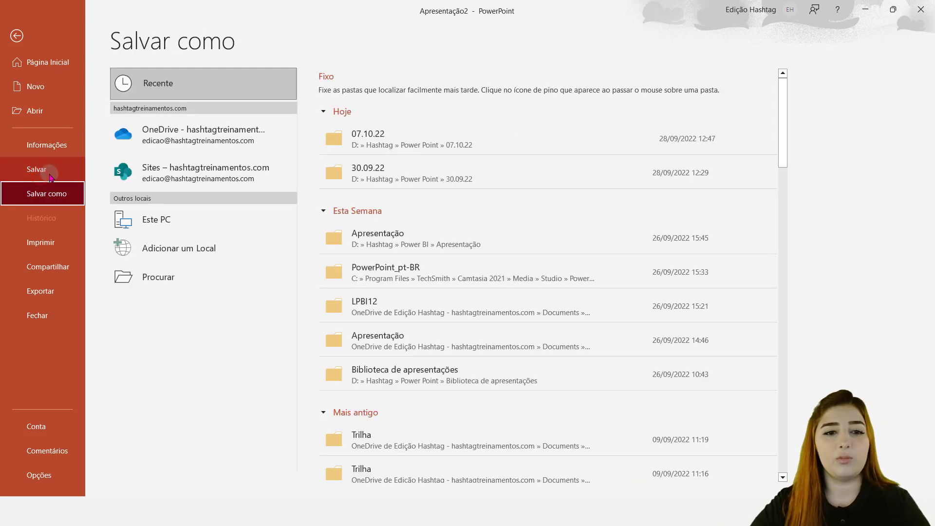
click(43, 169)
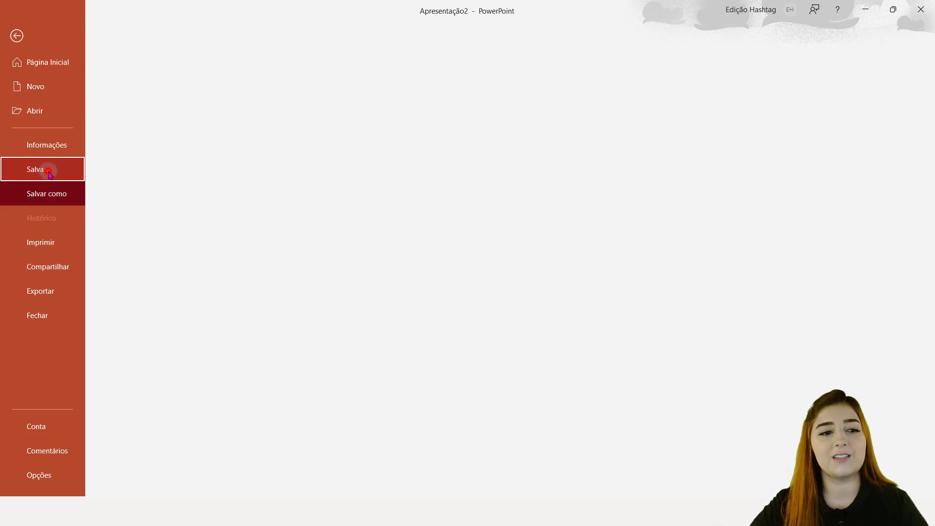
click(57, 194)
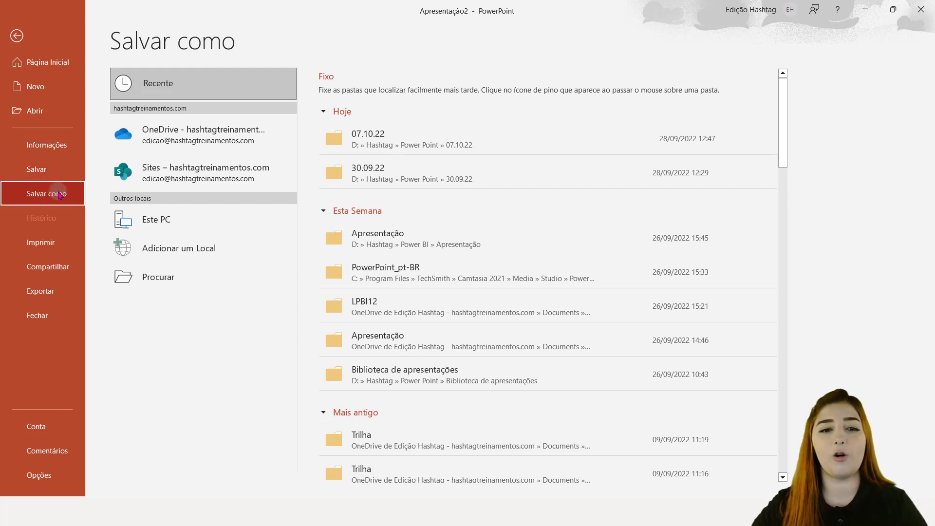
click(394, 146)
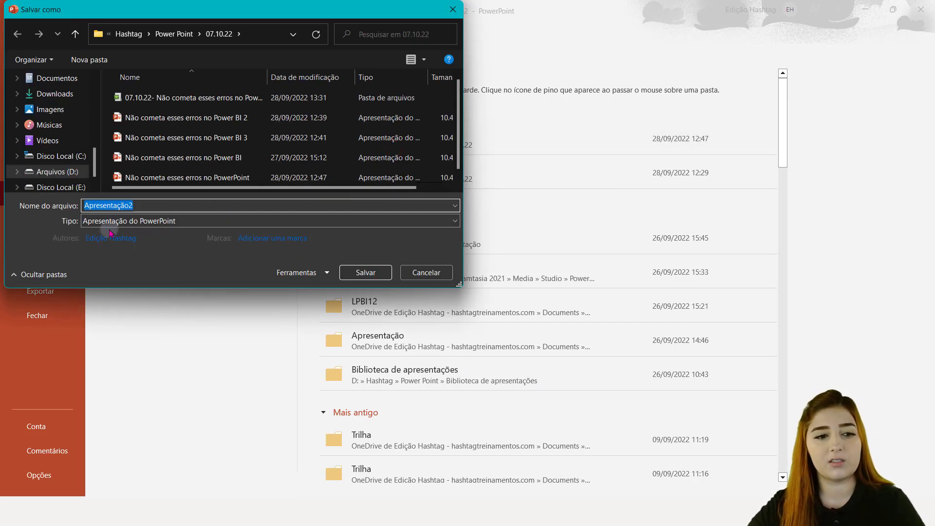
click(110, 222)
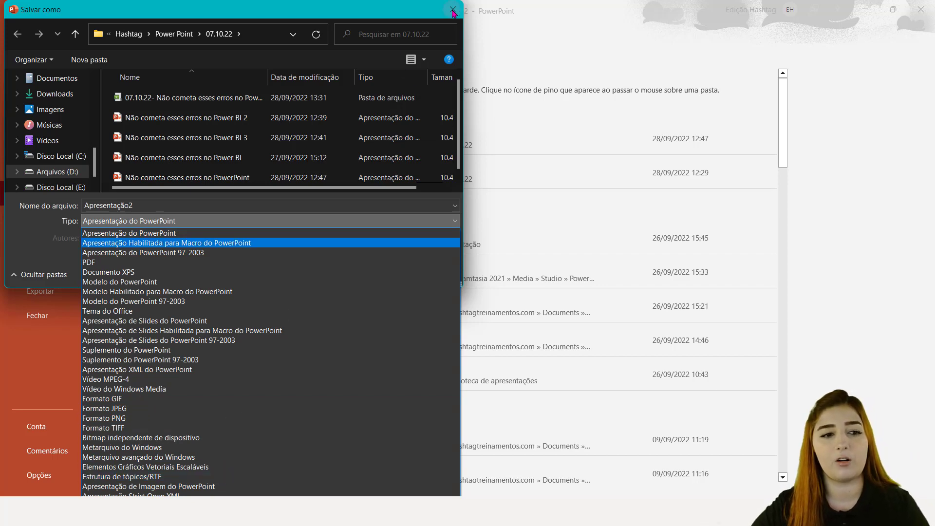
click(265, 39)
click(112, 239)
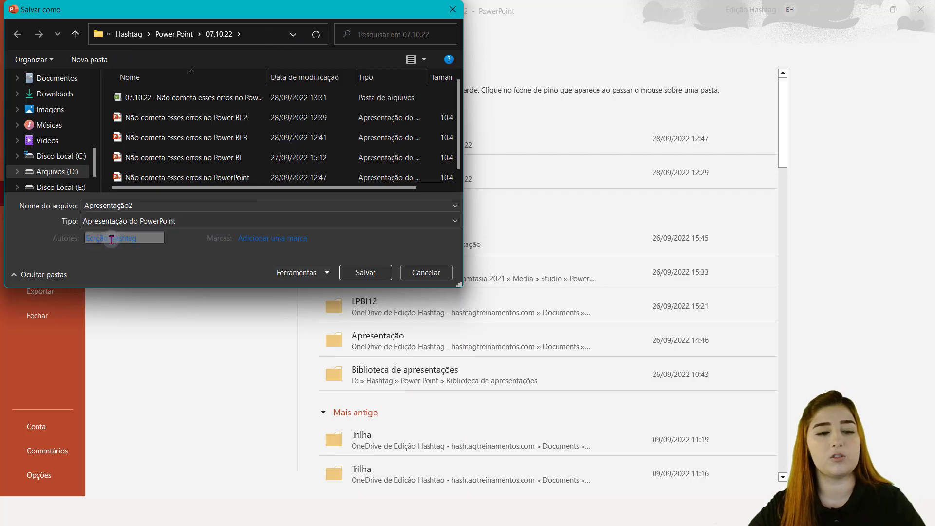
click(146, 248)
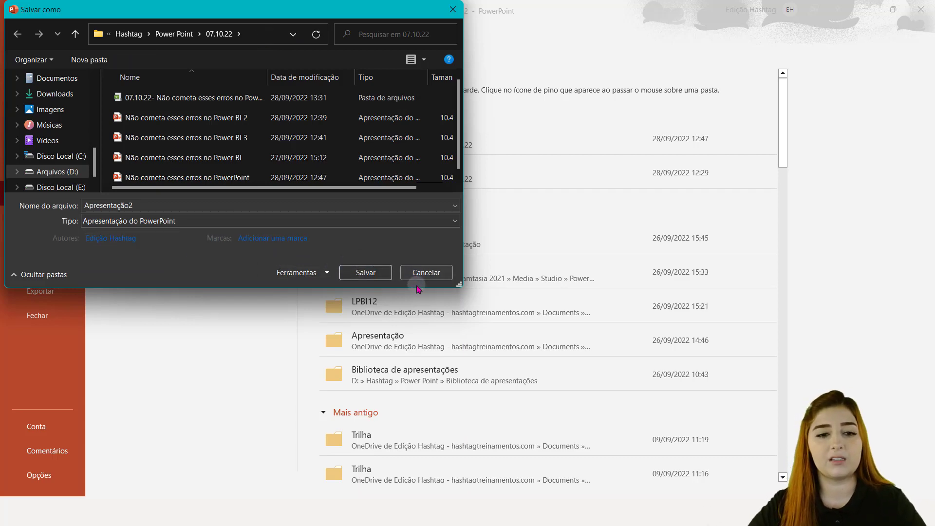
click(430, 276)
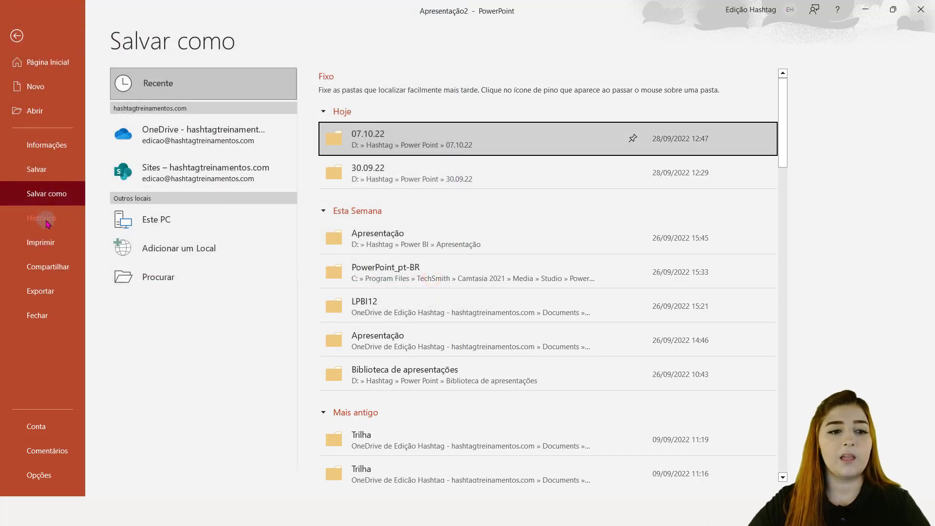
Browse Histórico, Imprimir, Compartilhar and Exportar, then go back to Página Inicial.
click(46, 220)
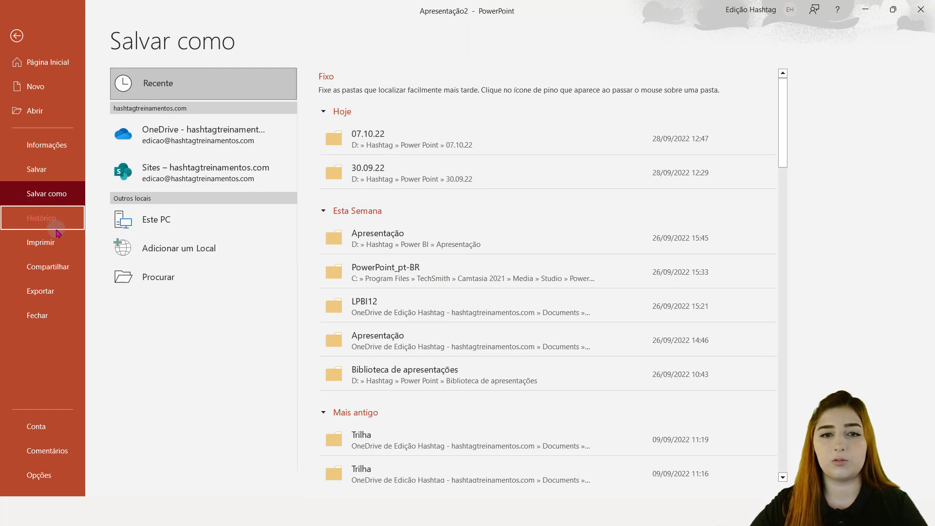
click(54, 243)
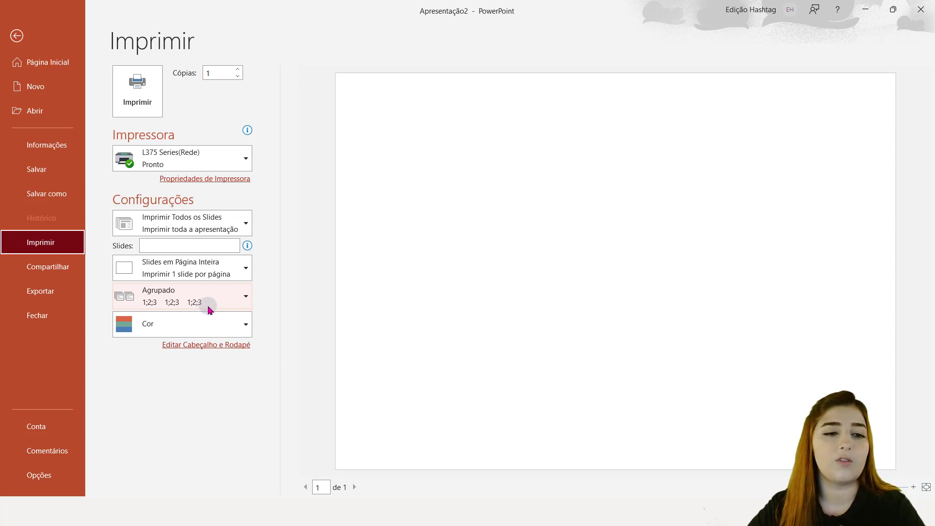
click(66, 266)
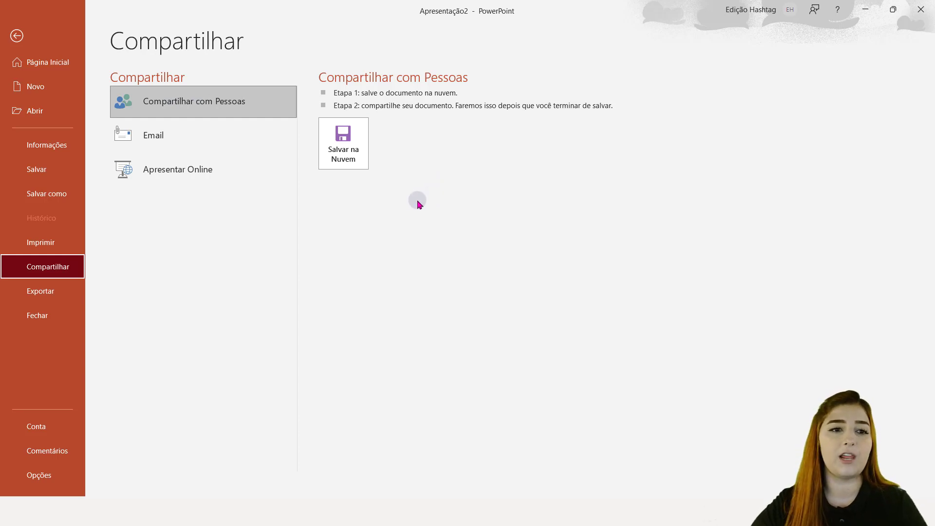
click(62, 293)
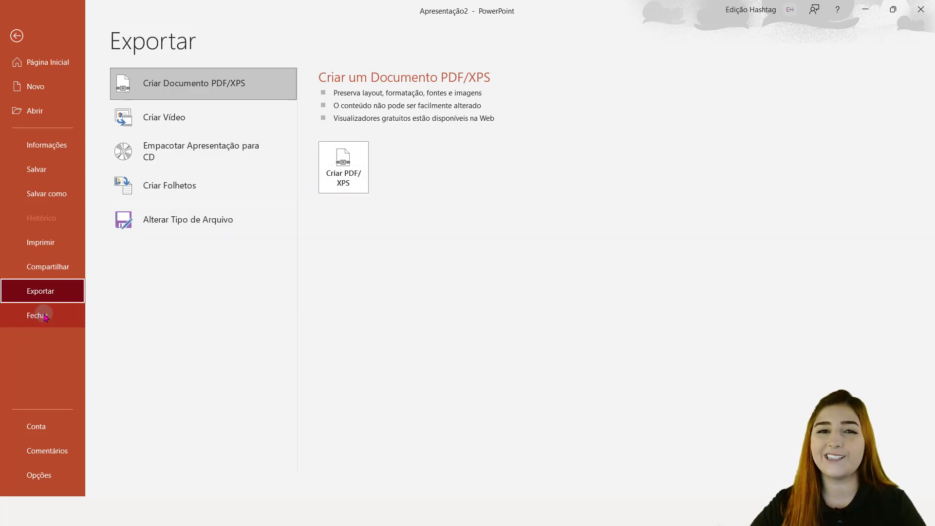
click(58, 64)
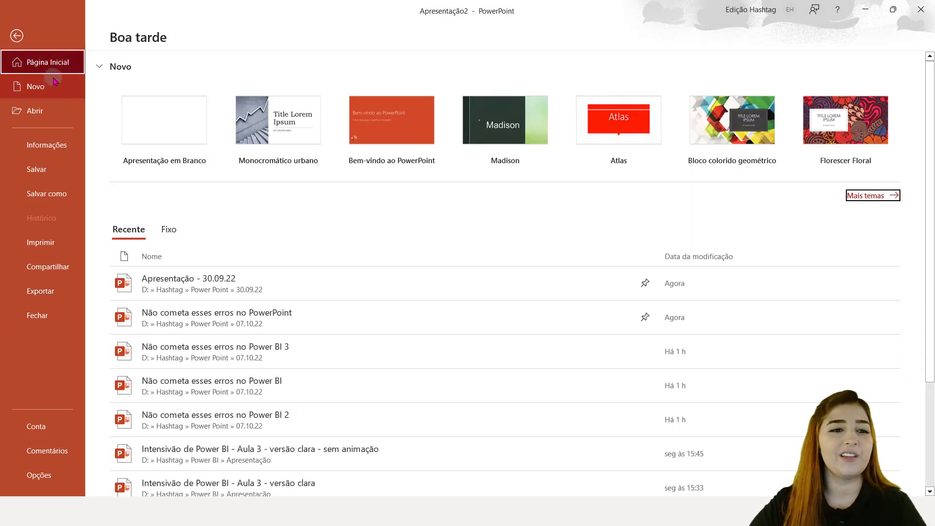
Leave Backstage and return to editing the blank slide of Apresentação2.
click(17, 37)
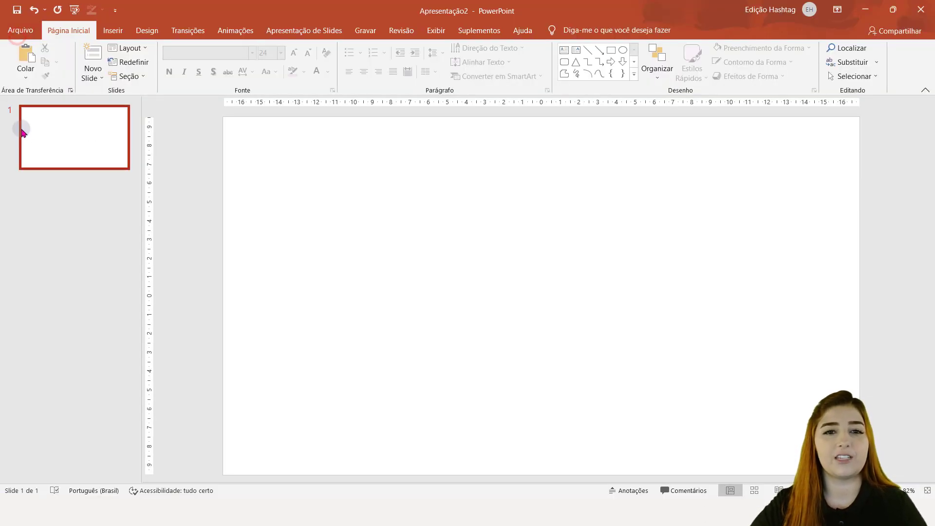
click(17, 33)
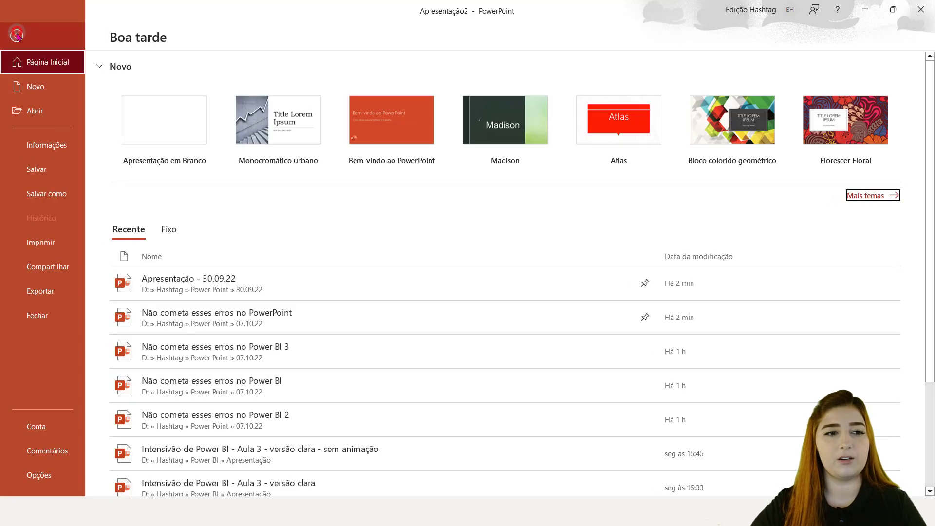
click(17, 35)
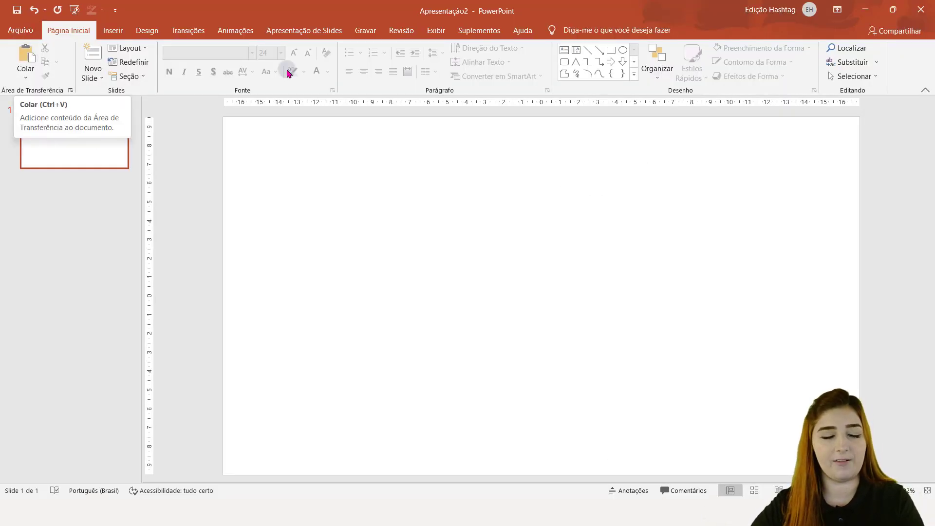
click(208, 186)
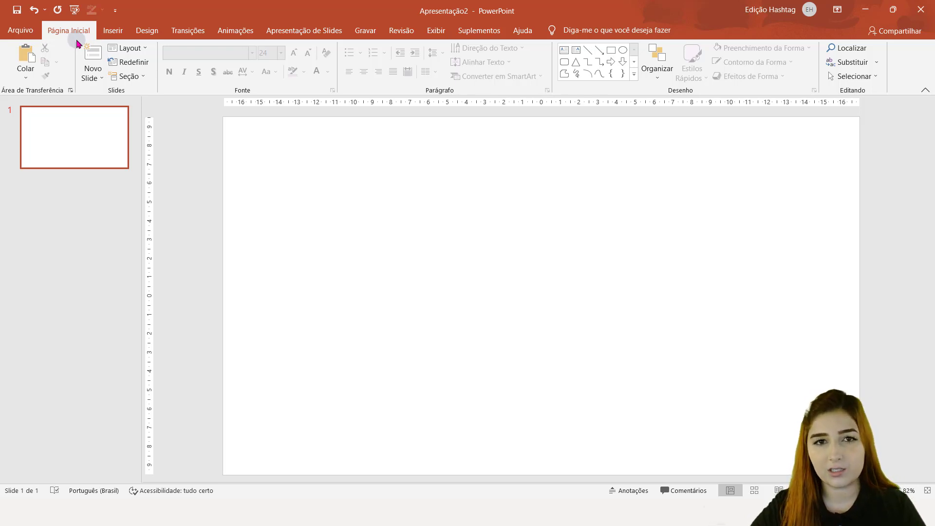
Glance at the Colar paste options, then show the Novo Slide layout choices.
click(31, 79)
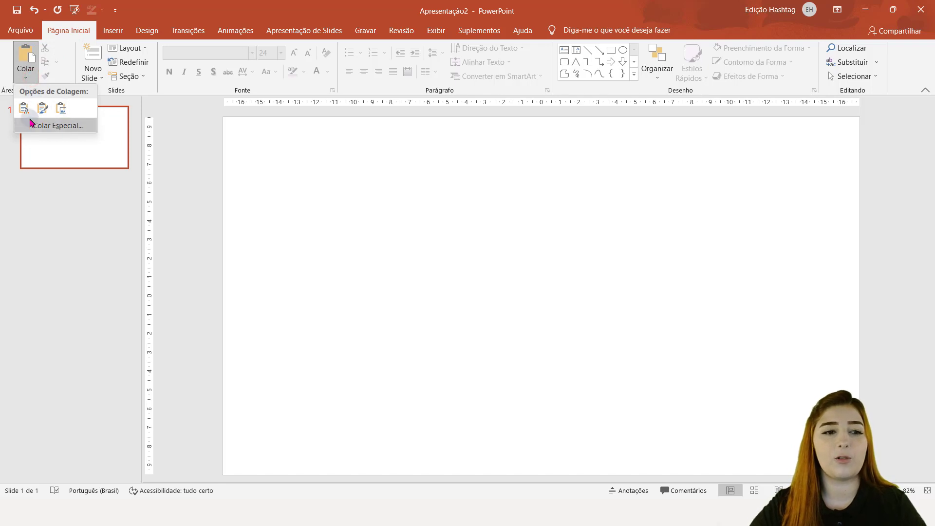
click(327, 162)
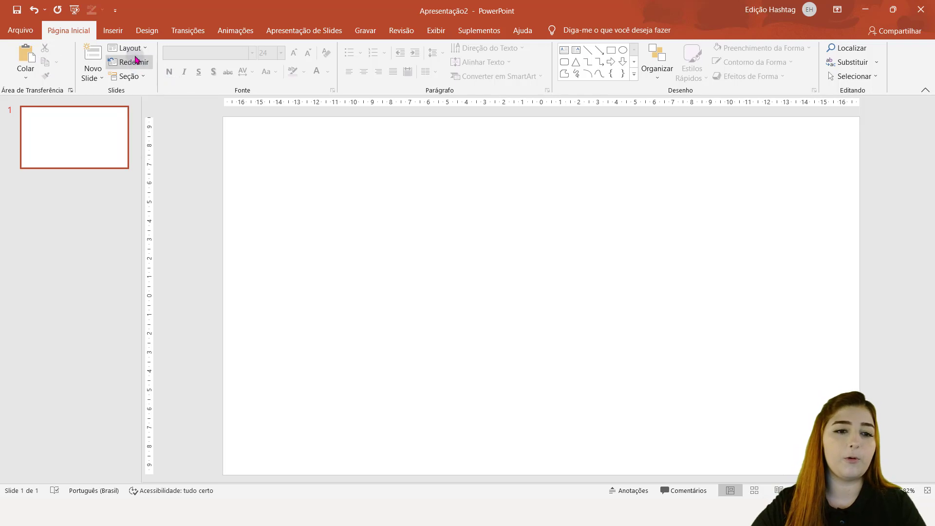
click(102, 79)
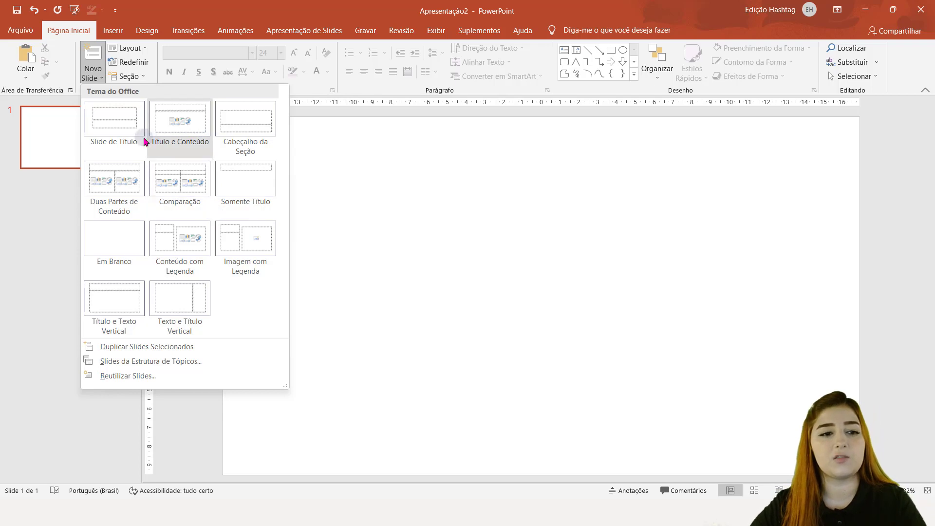
Add a Título e Conteúdo slide and try selecting its title and content placeholders.
click(182, 127)
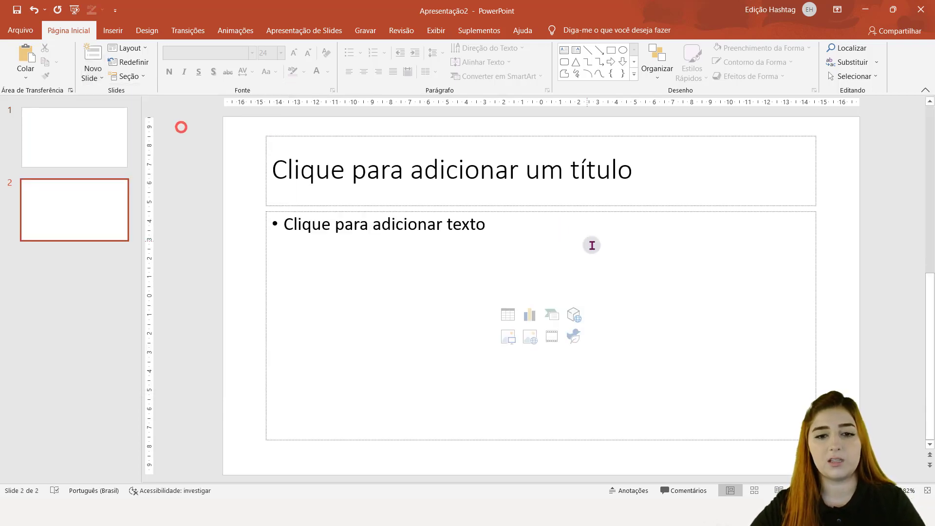
click(580, 369)
click(563, 336)
click(471, 184)
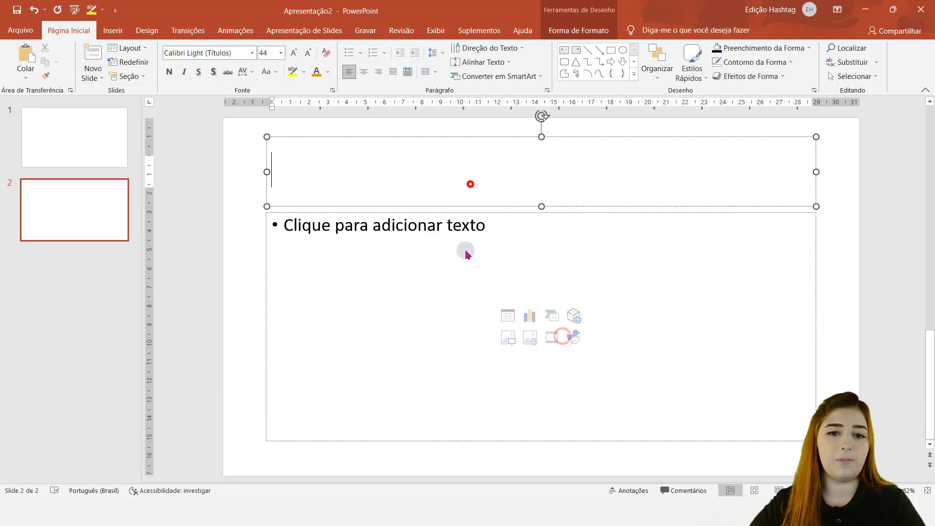
click(466, 252)
click(384, 177)
click(265, 274)
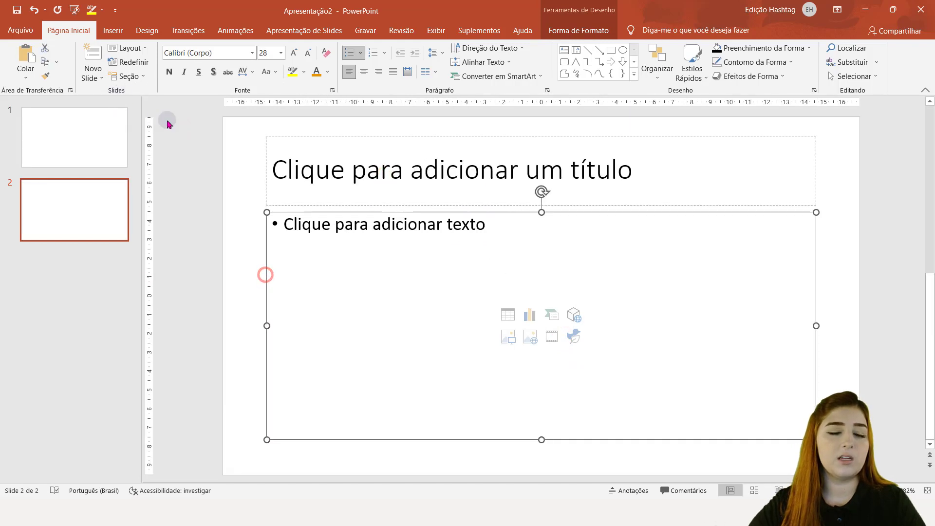
Add a Duas Partes de Conteúdo slide, cancel a chart insert, then delete slides 2 and 3.
click(94, 77)
click(187, 167)
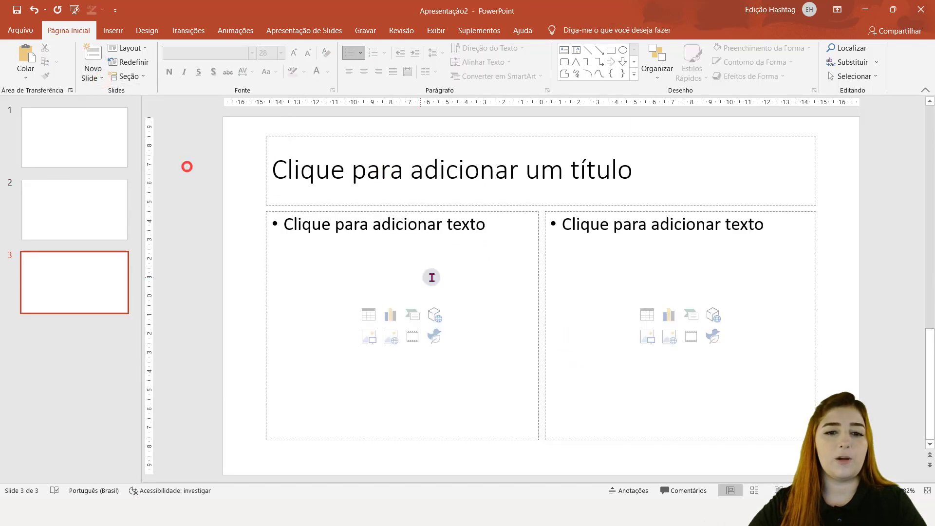
click(432, 277)
click(683, 271)
click(465, 286)
click(391, 318)
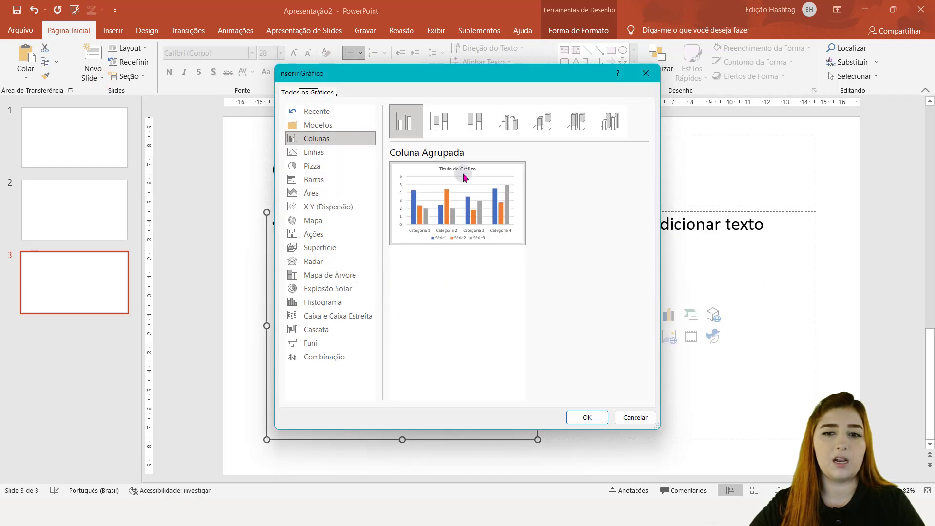
click(645, 73)
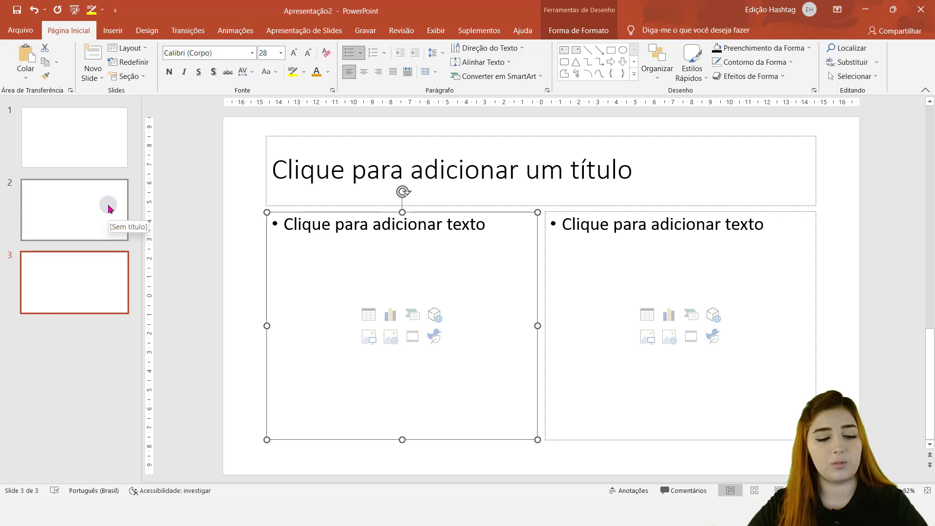
click(109, 209)
key(Delete)
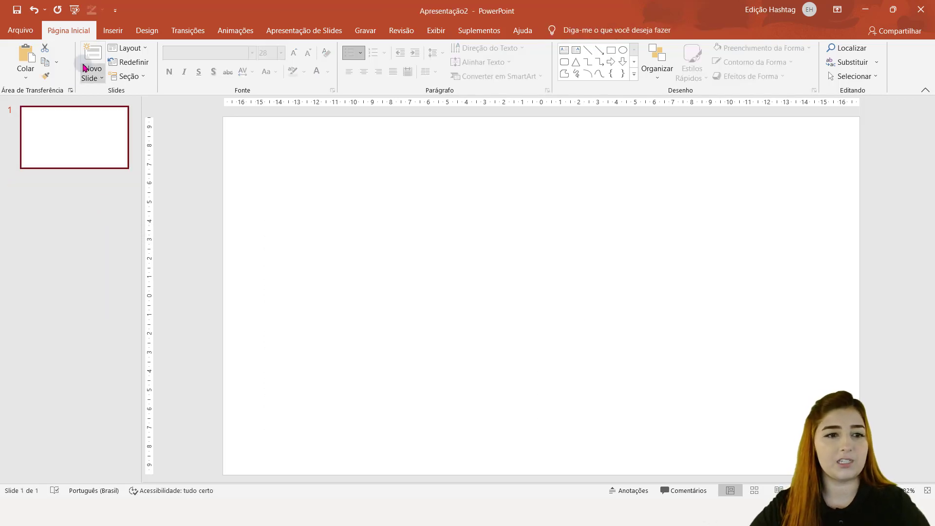
Open the Novo Slide gallery listing the Tema do Office layouts.
click(98, 79)
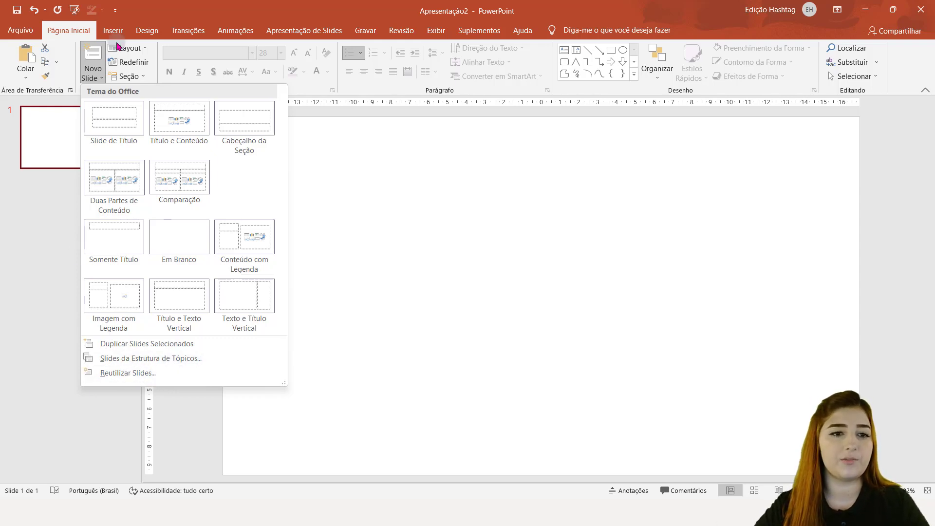
Leave the layout unchanged and use Redefinir to restore slide 1's title and subtitle placeholders.
click(135, 49)
click(136, 50)
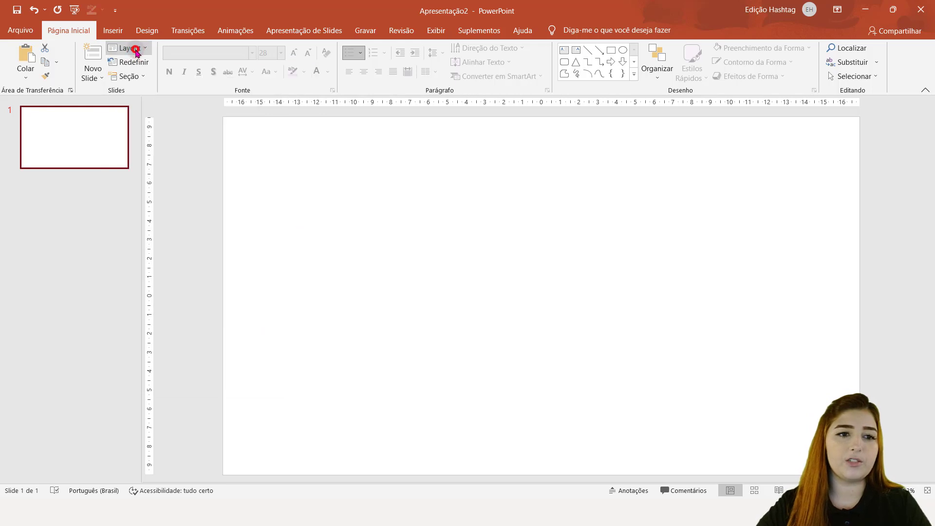
click(135, 48)
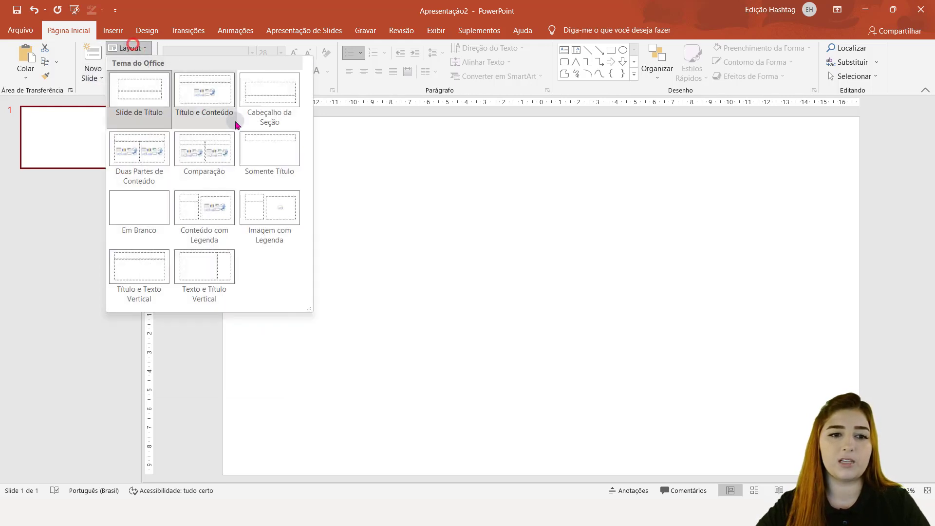
click(423, 212)
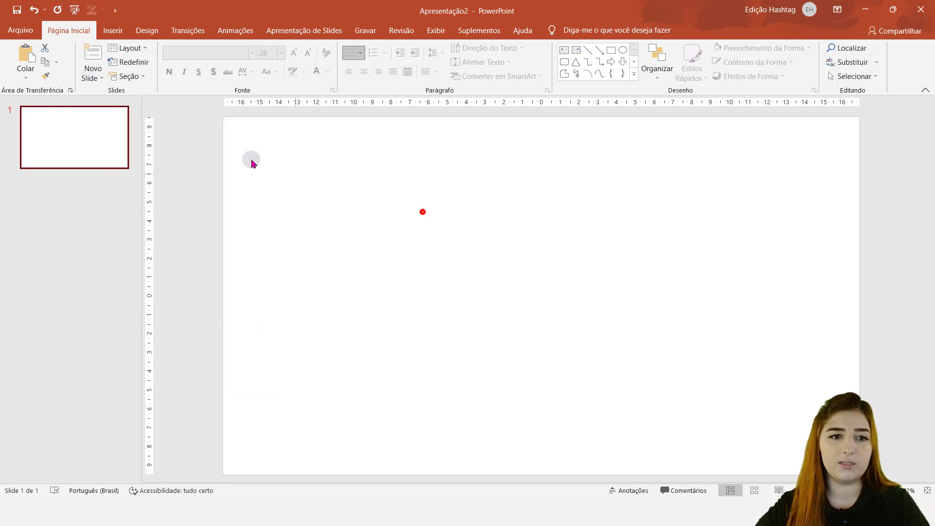
click(142, 63)
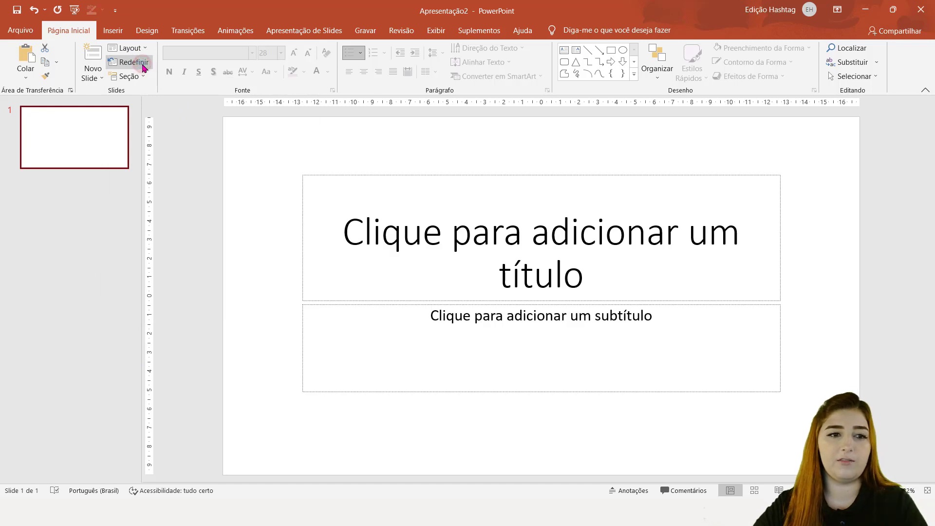
click(143, 66)
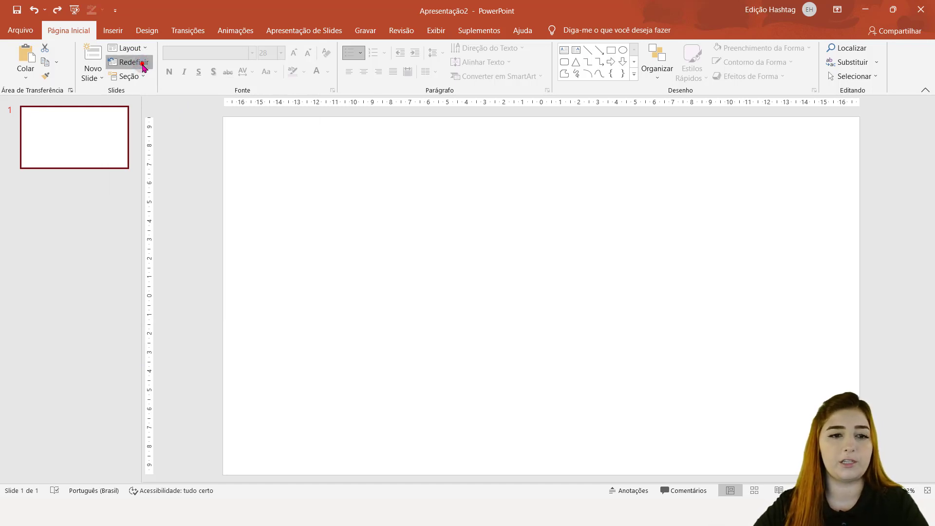
click(143, 78)
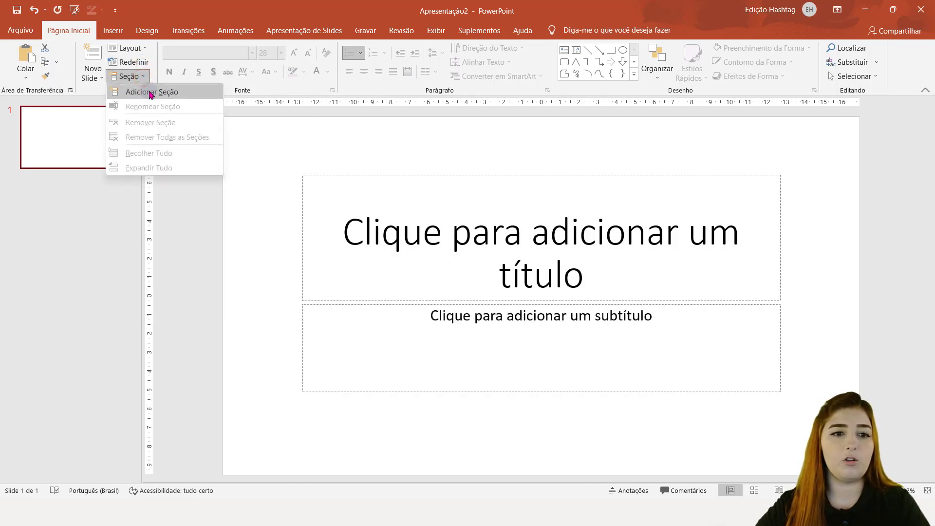
Add a section named imagem and nudge the title, then undo both with Ctrl+Z.
click(197, 97)
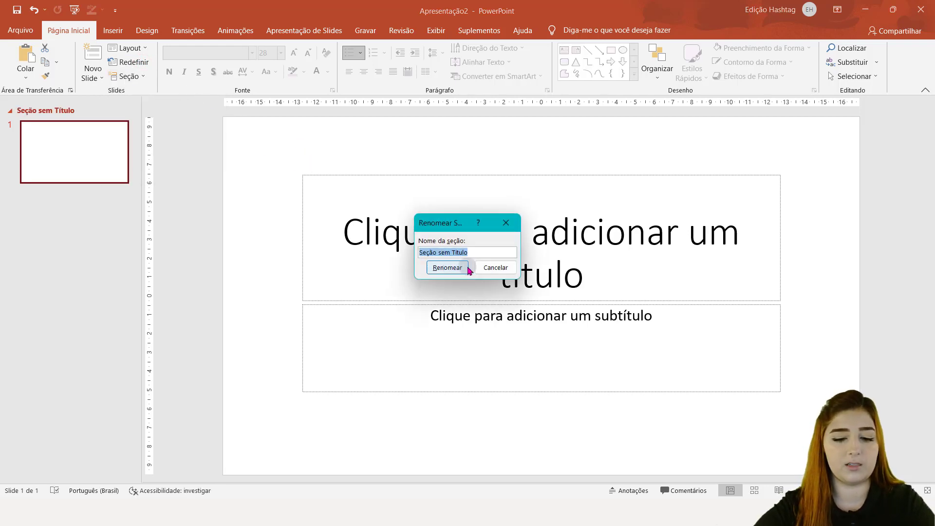
text(imagem)
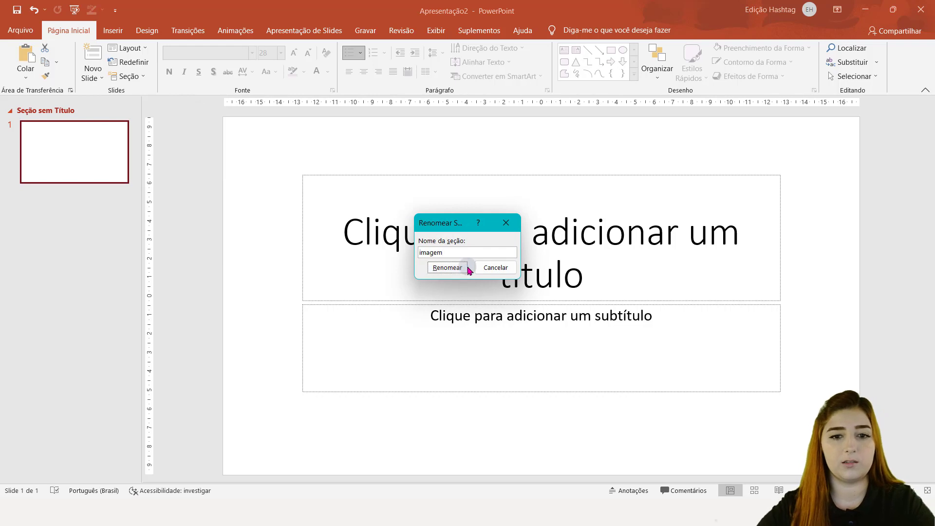
click(466, 268)
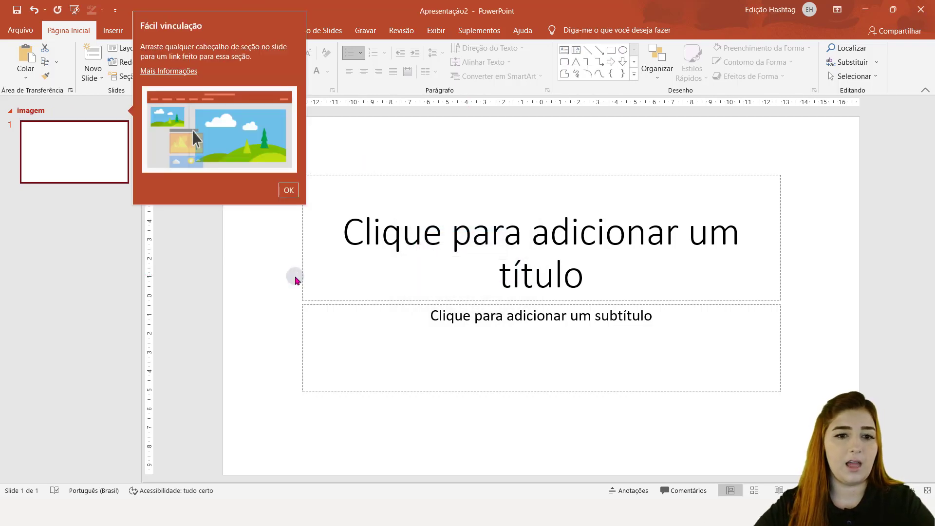
click(288, 189)
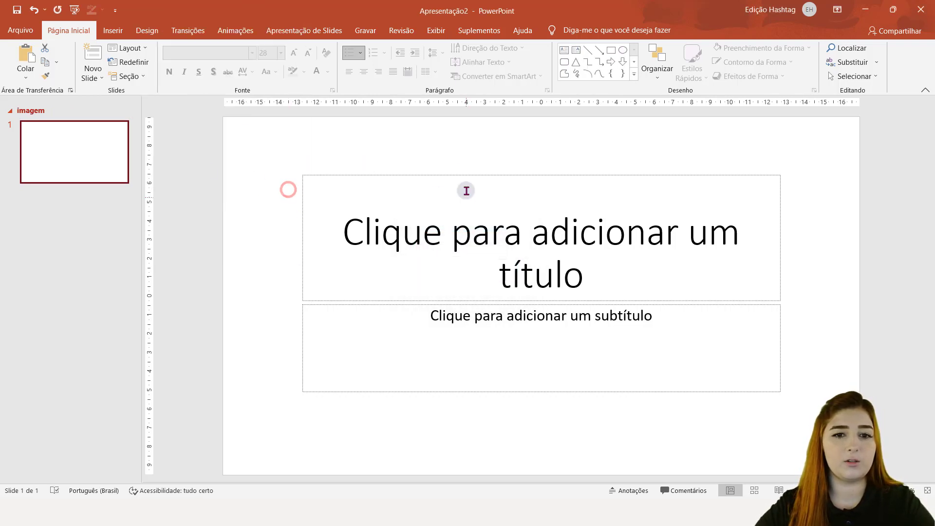
drag(464, 177, 453, 188)
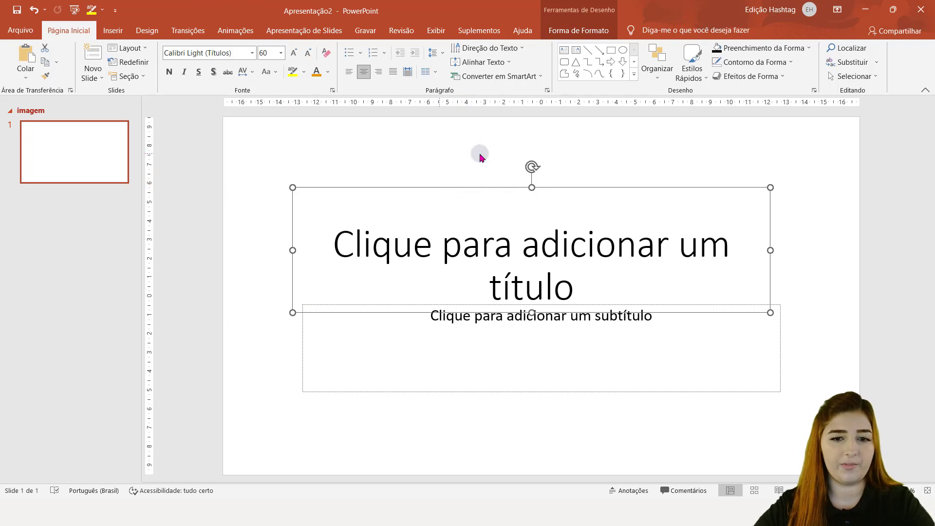
key(ctrl+z)
key(ctrl+z)
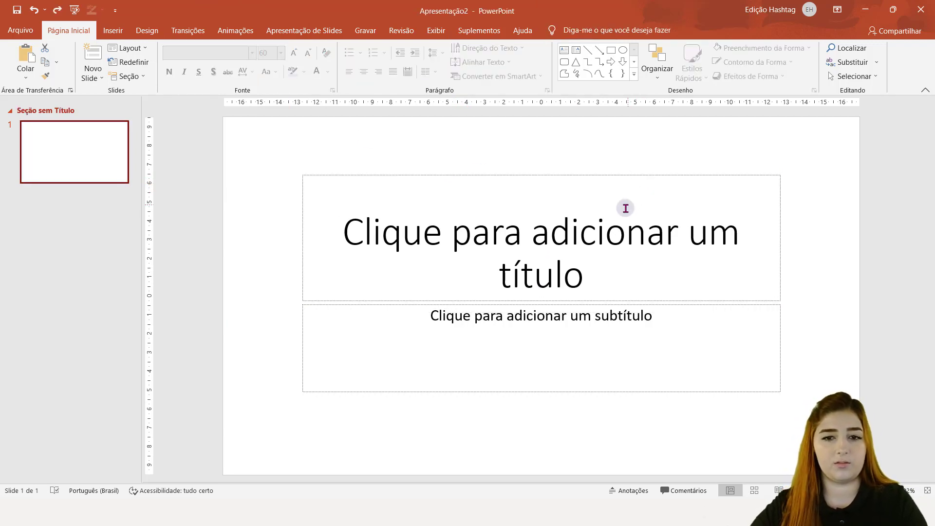
key(ctrl+z)
Delete the title and subtitle placeholders, leaving slide 1 empty.
click(555, 177)
click(664, 297)
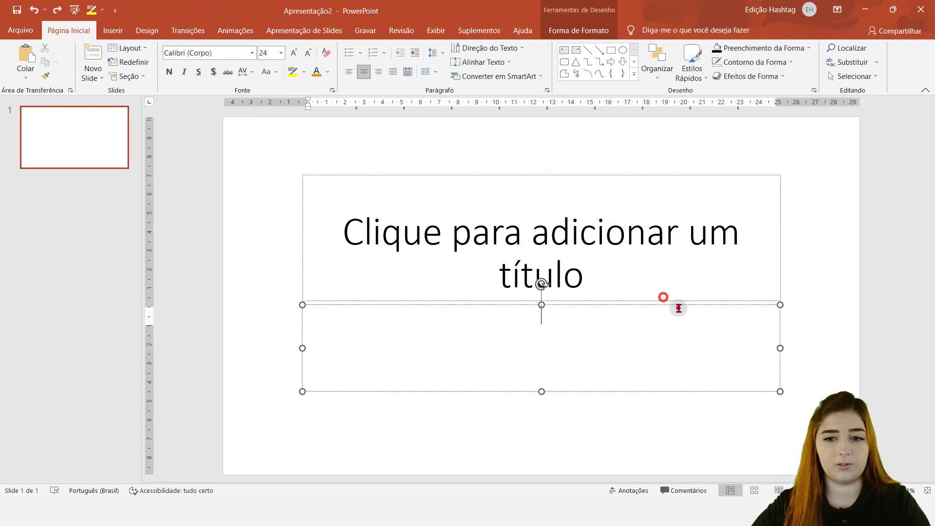
shift+click(779, 175)
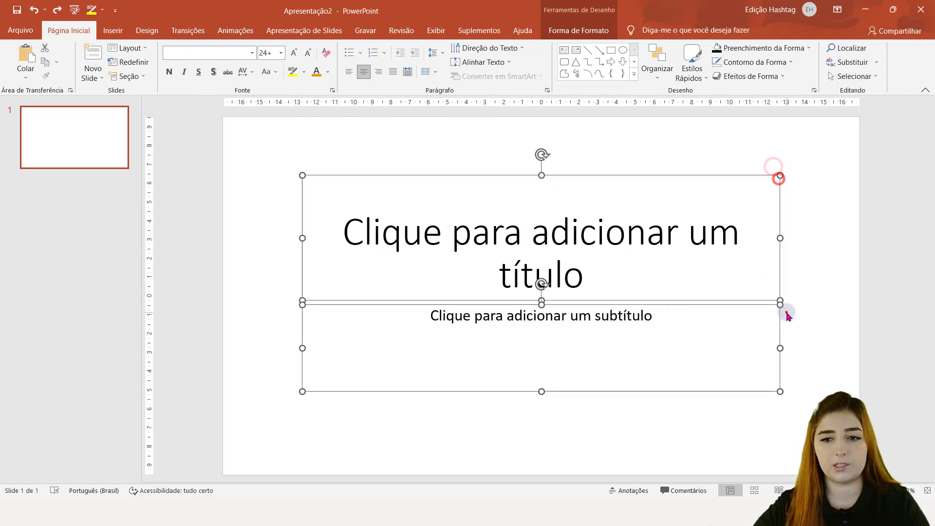
key(Delete)
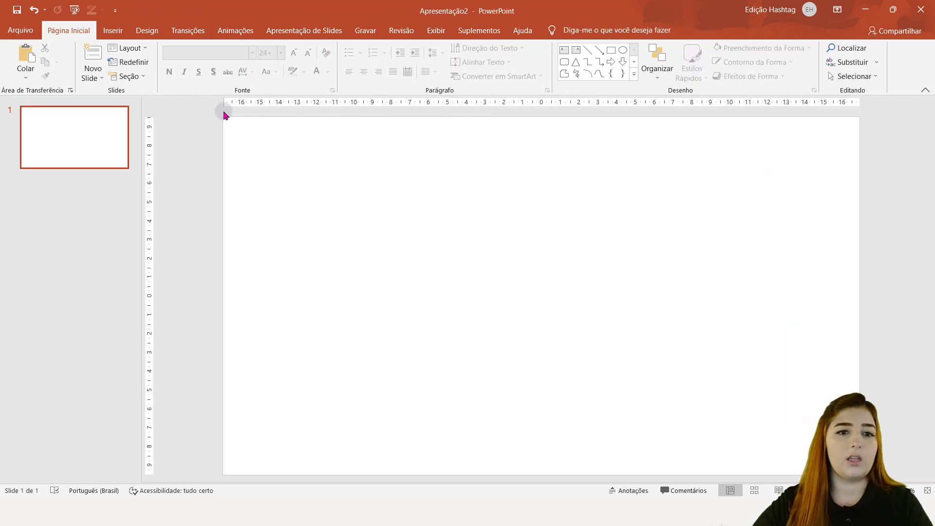
click(312, 151)
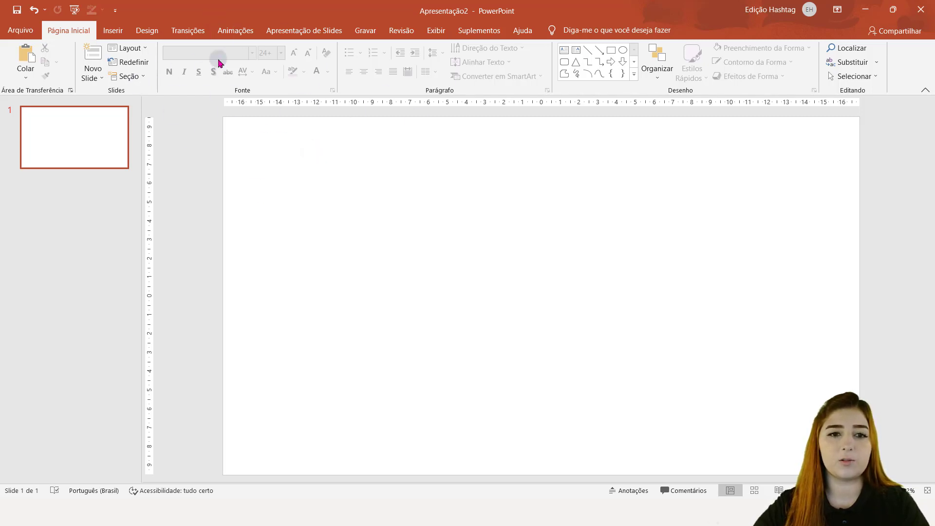
Draw a wide text box near the slide top and select its 'Escreva o texto aqui' line.
click(563, 51)
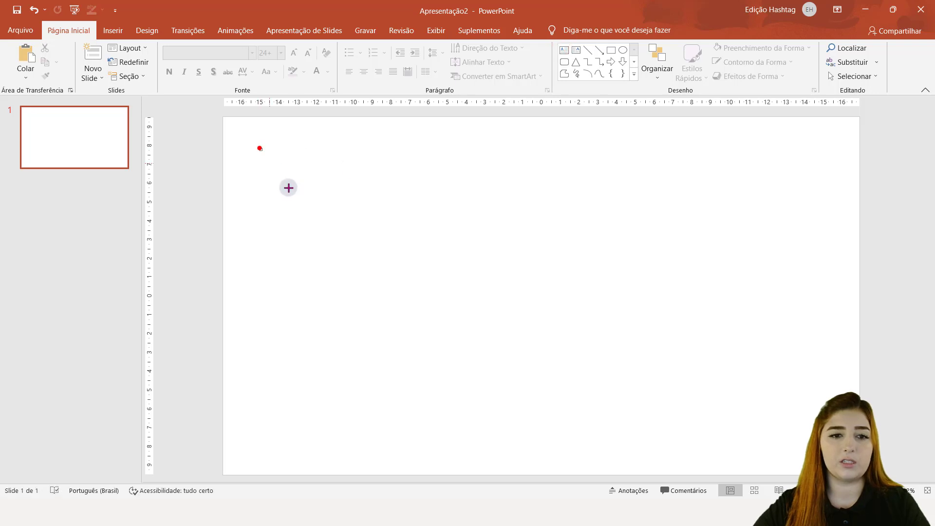
drag(260, 148, 712, 255)
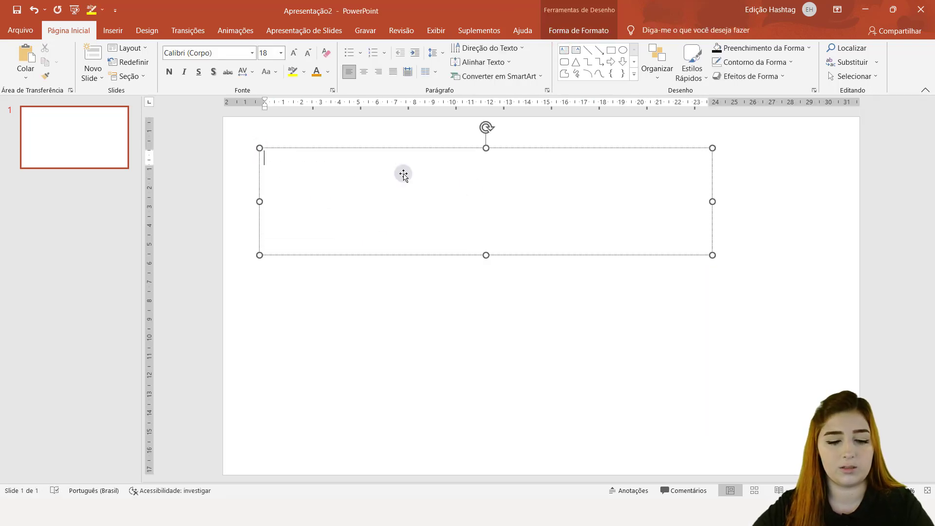
text(eva o texto aqui)
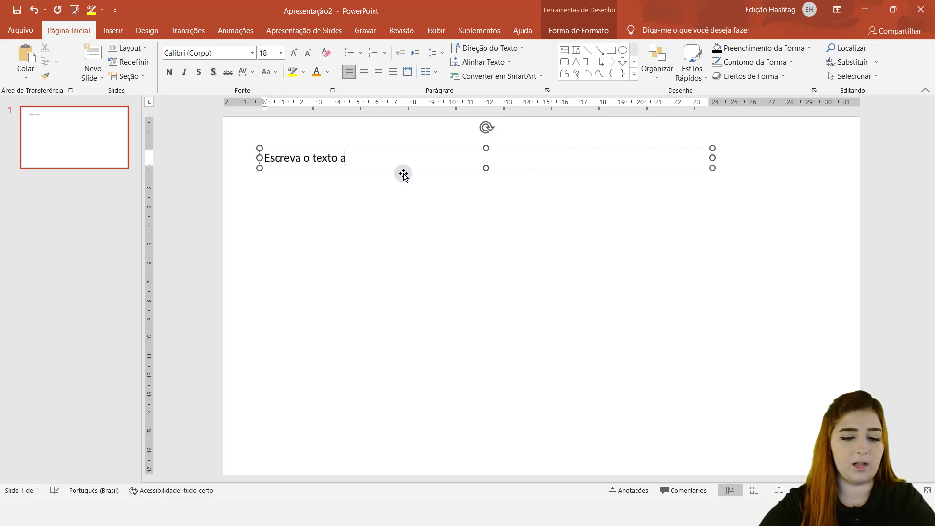
triple_click(331, 157)
Check the font and size lists, keeping the heading in Calibri at 20 pt.
click(245, 52)
click(245, 52)
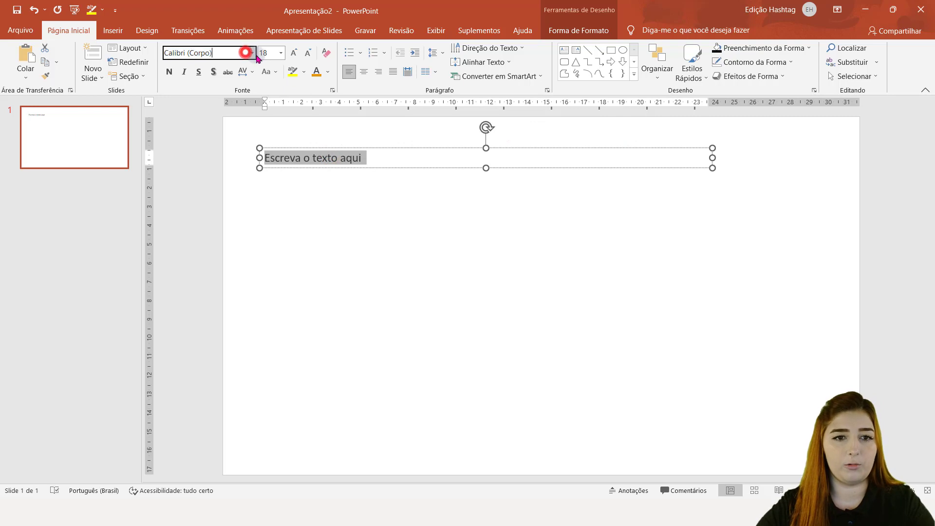
click(252, 53)
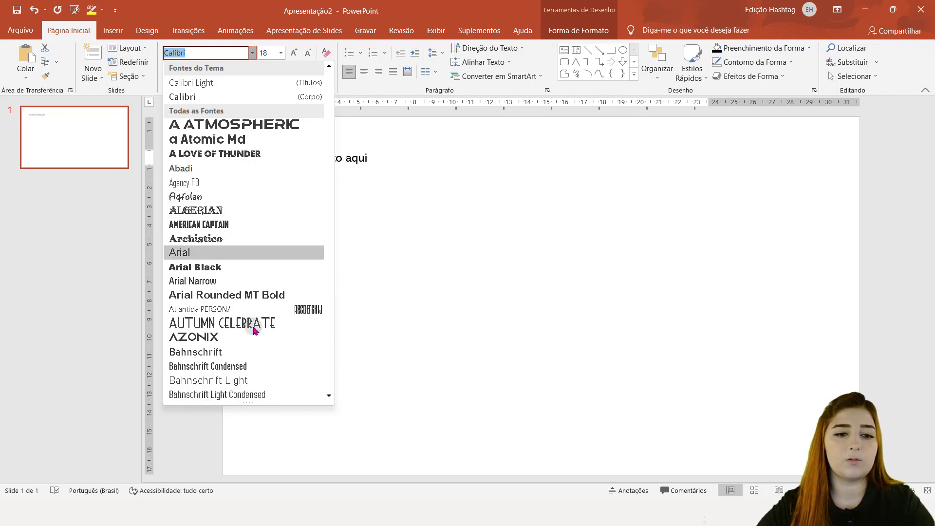
click(424, 214)
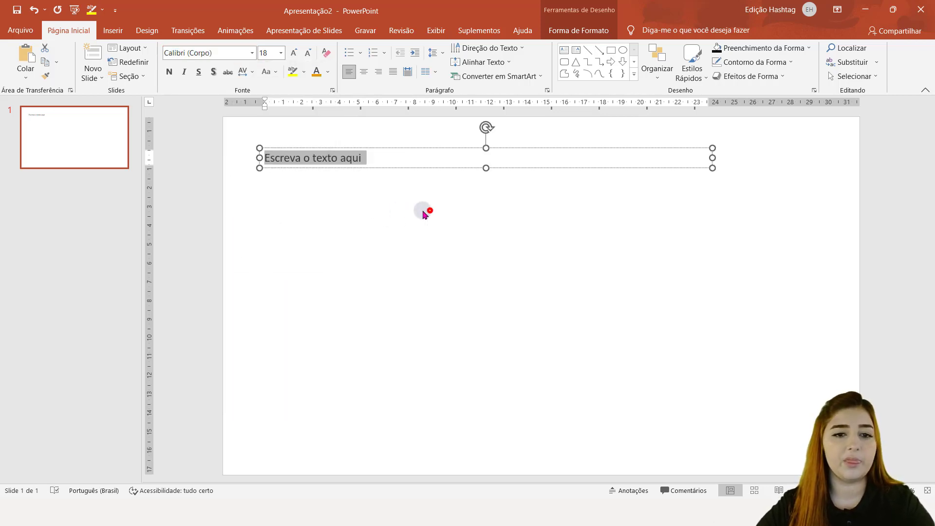
click(294, 53)
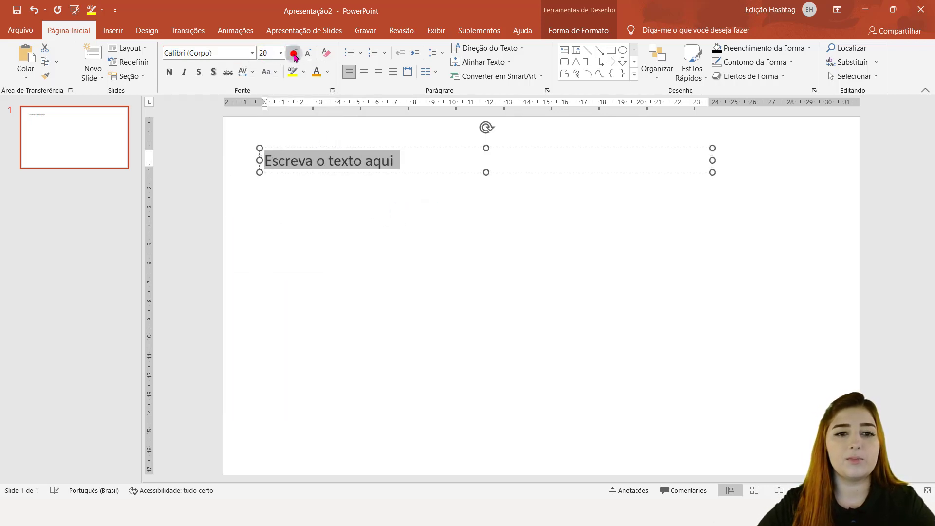
click(293, 53)
click(308, 52)
click(308, 53)
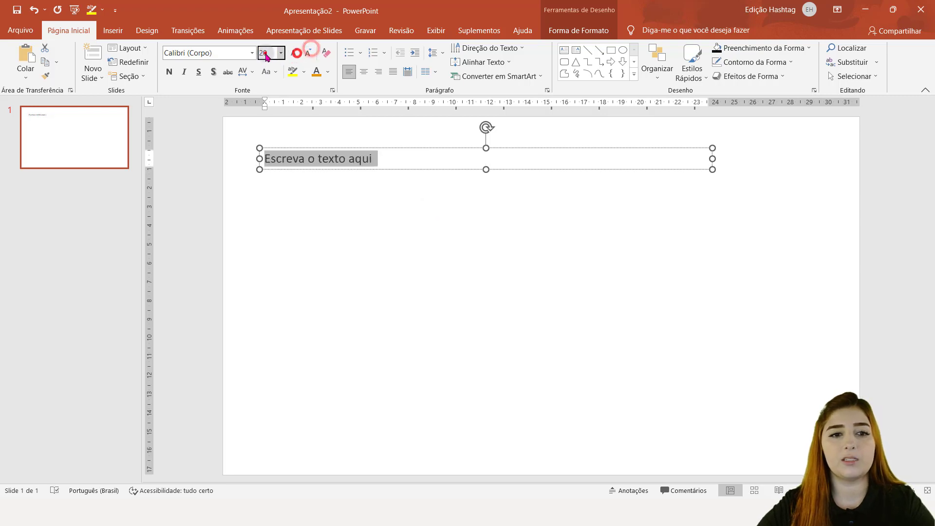
click(281, 52)
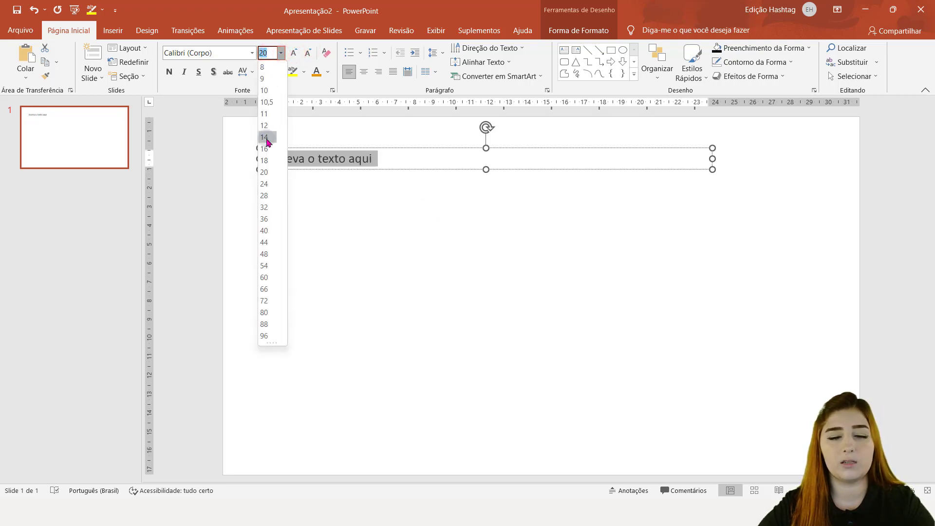
click(410, 280)
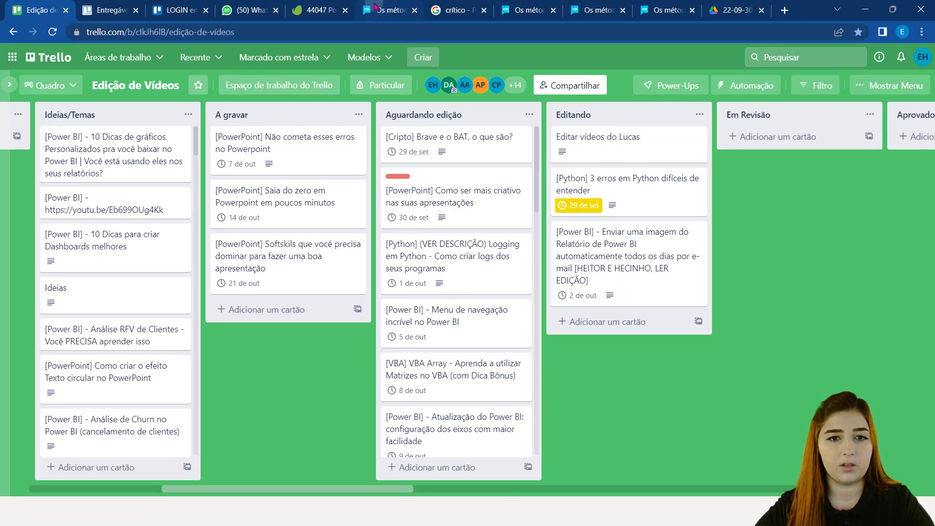
In the viverdeblog article, select the paragraphs from 'Nenhum excesso' through 'tarefas reduz.', then return to PowerPoint.
click(385, 9)
scroll(464, 152, down, 5)
scroll(490, 202, down, 5)
scroll(480, 234, down, 5)
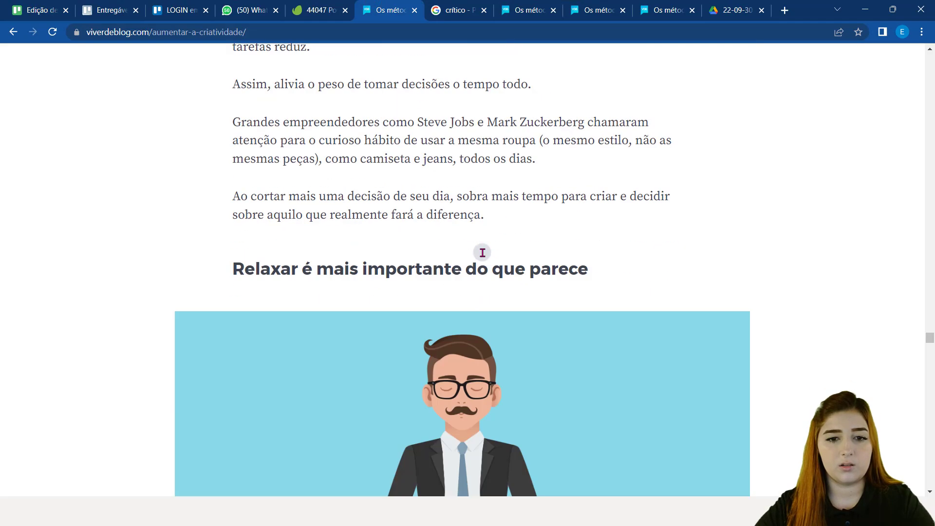
scroll(482, 250, down, 5)
scroll(485, 259, up, 5)
drag(227, 153, 549, 411)
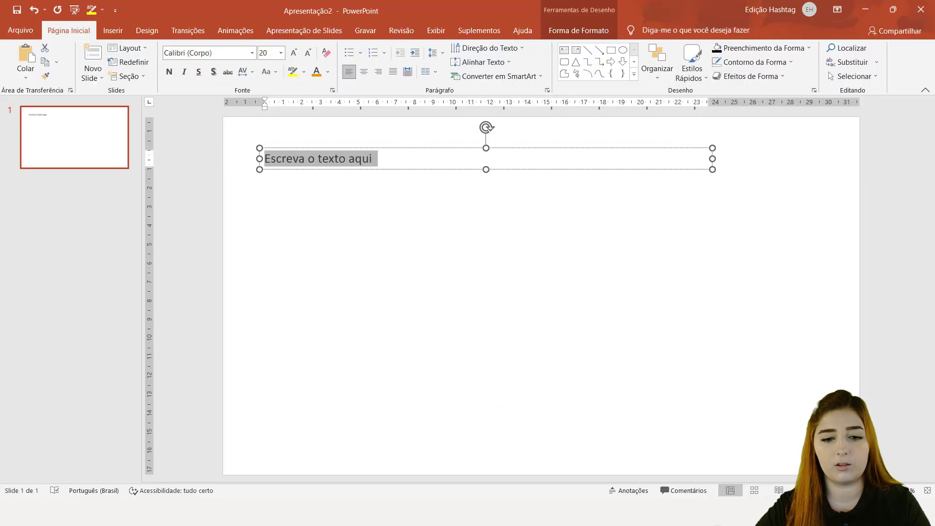
click(484, 327)
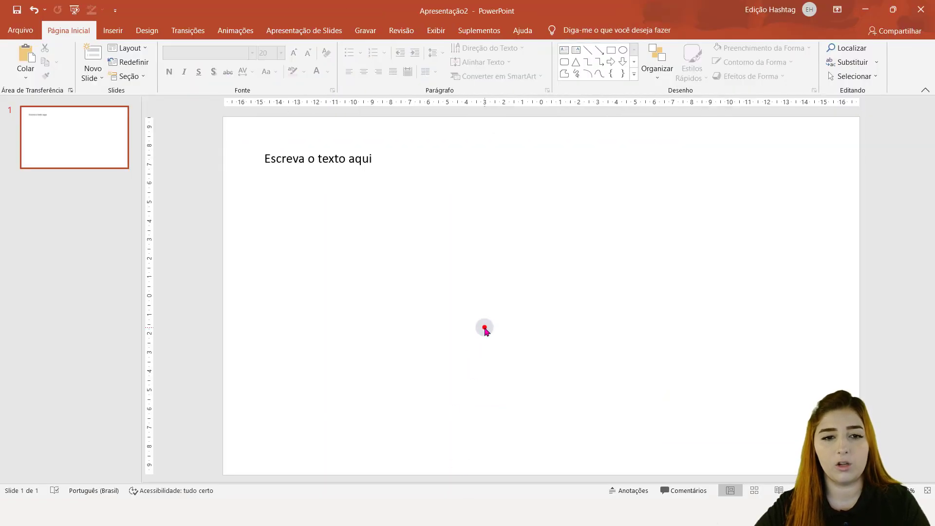
Paste the copied blog paragraphs on a new line below the heading.
click(389, 163)
click(371, 154)
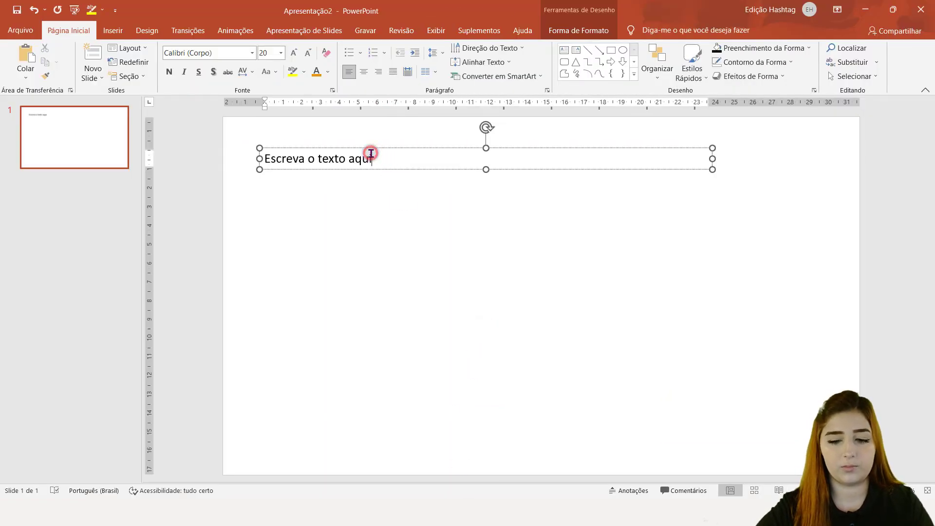
key(Return)
key(ctrl+v)
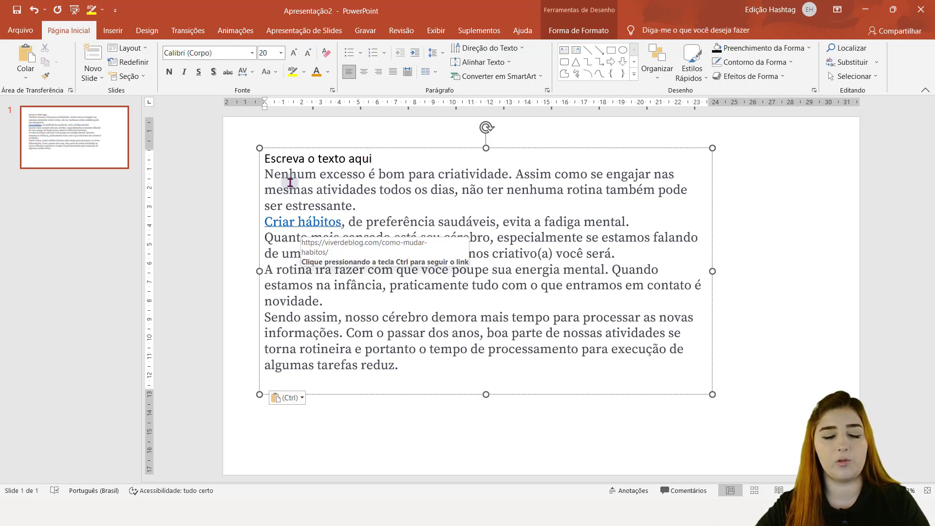
Clear the pasted text's formatting, set it to Montserrat two sizes smaller, and blank-line after the heading.
mouse_move(405, 371)
mouse_down()
mouse_move(261, 208)
mouse_move(246, 173)
mouse_up()
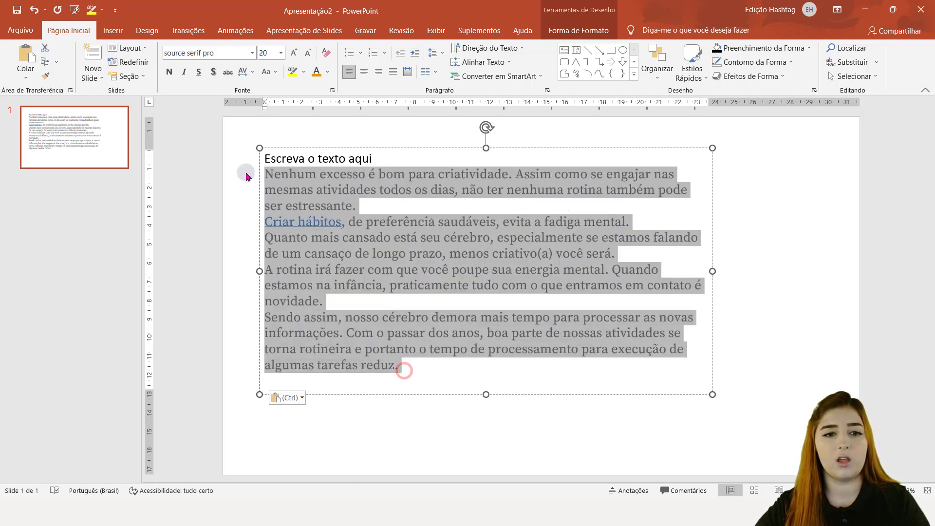
click(324, 54)
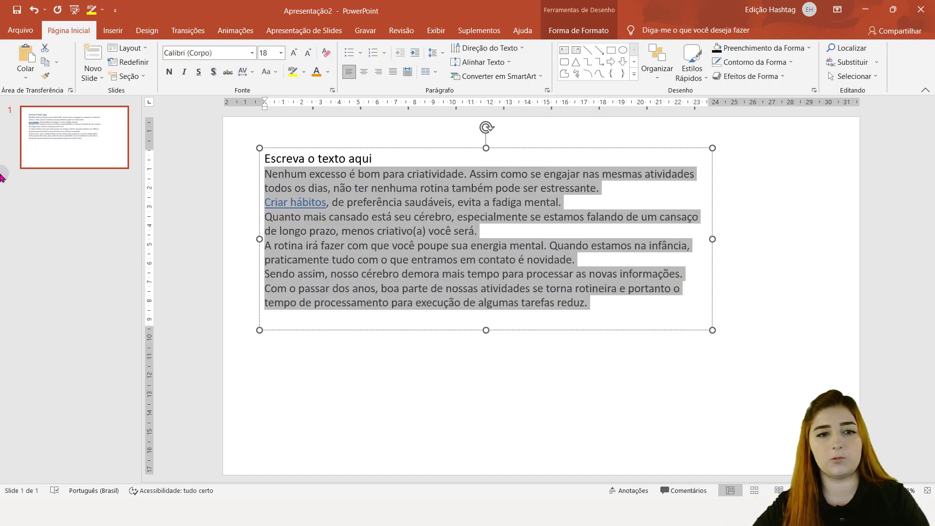
click(193, 53)
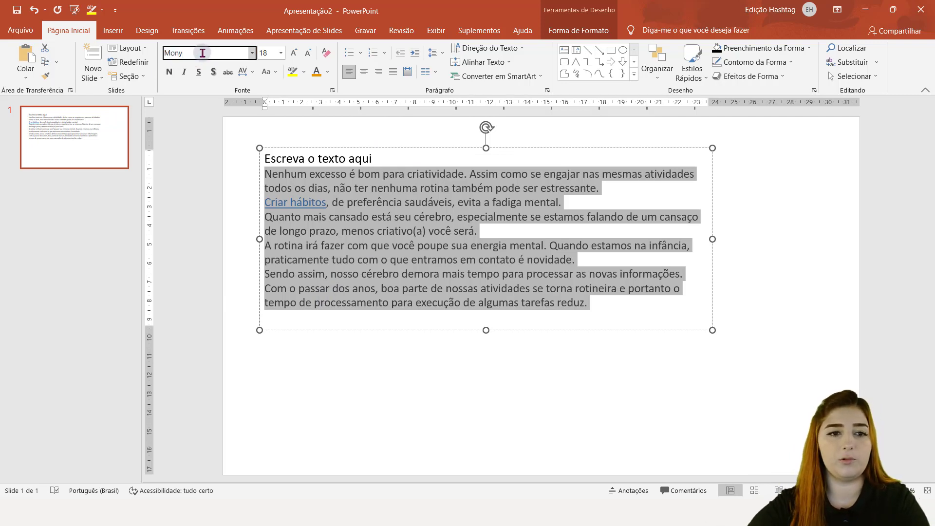
key(Return)
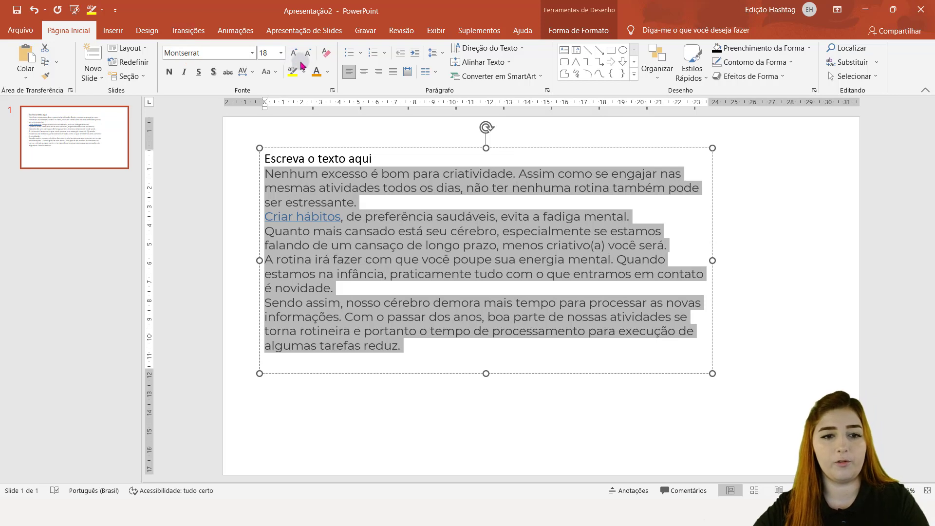
click(307, 61)
click(307, 61)
click(383, 159)
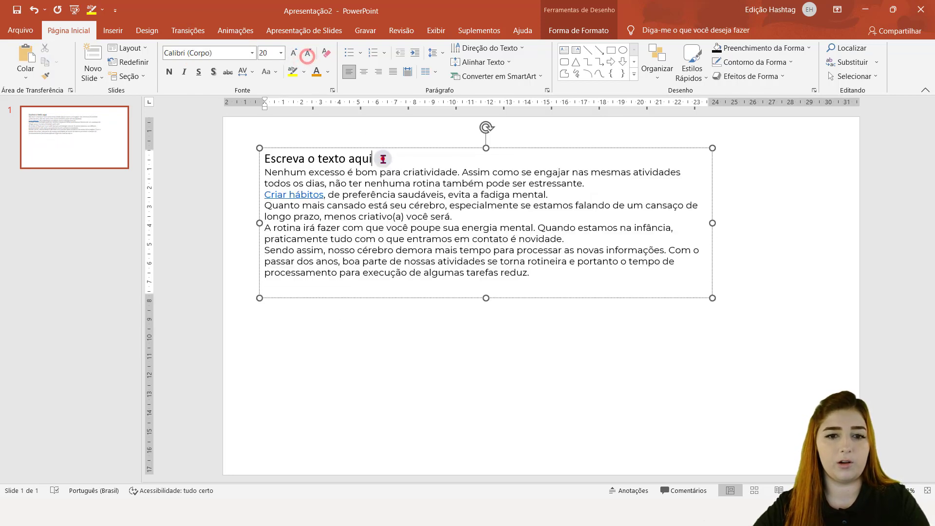
key(Return)
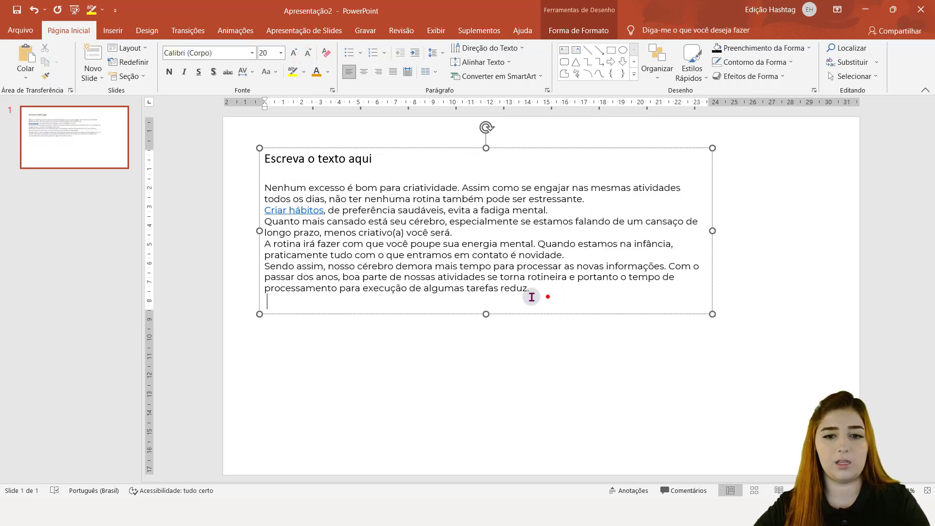
Give all the text in the box a dark font colour.
drag(548, 296, 238, 163)
click(326, 72)
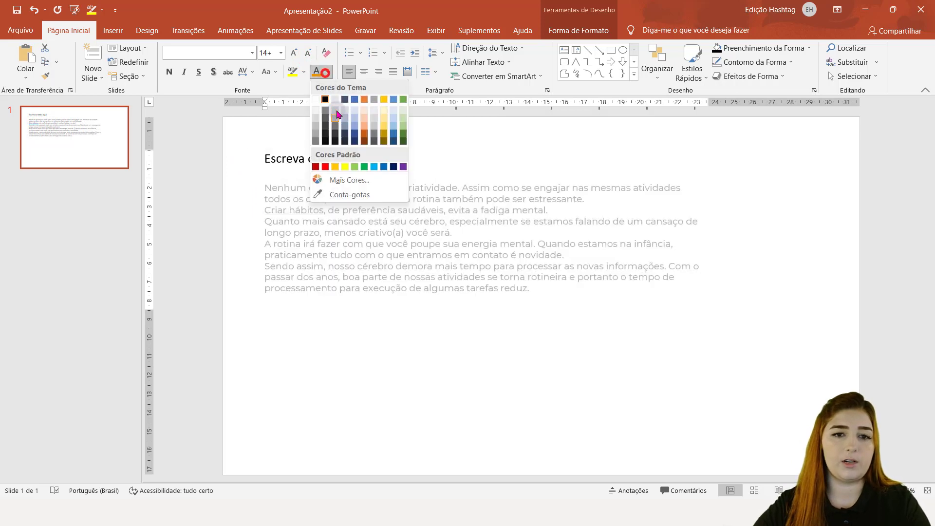
click(320, 104)
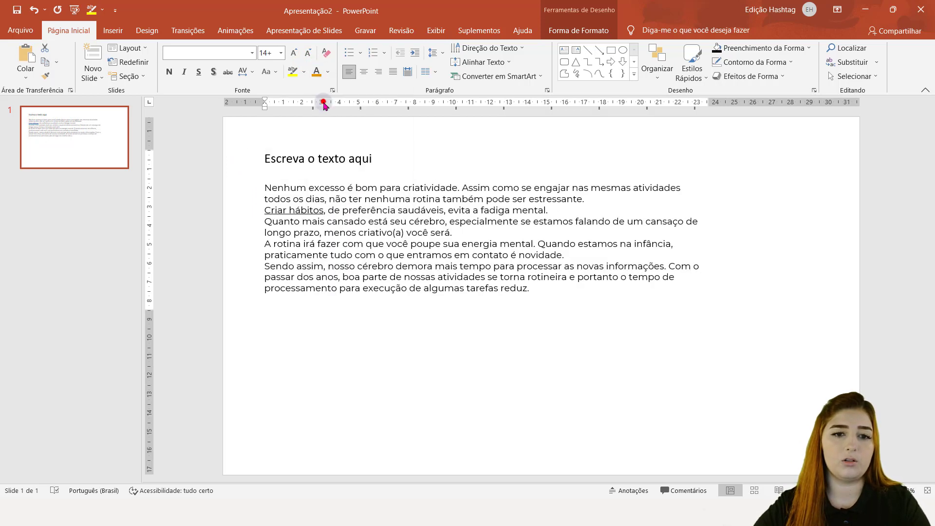
Test underline, italic and bold on the text, leaving them off, and browse character spacing and case options.
click(194, 73)
click(185, 72)
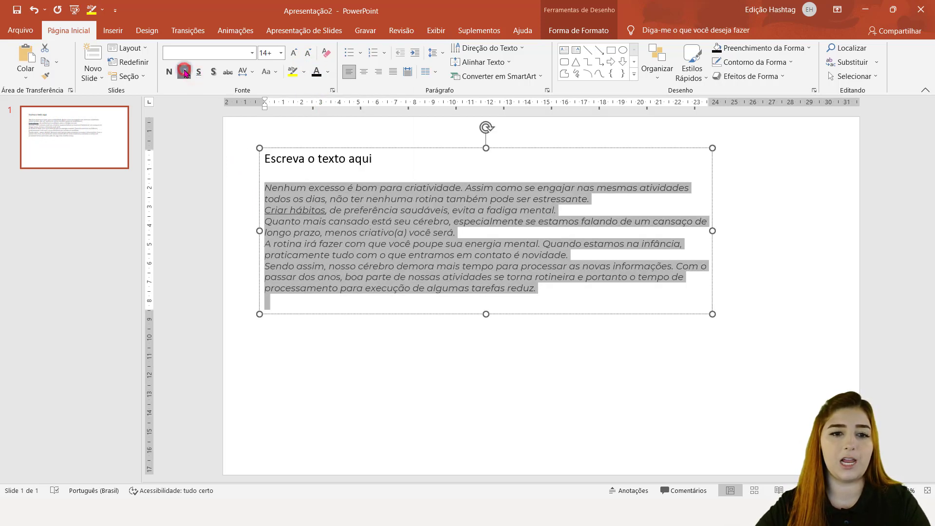
click(185, 72)
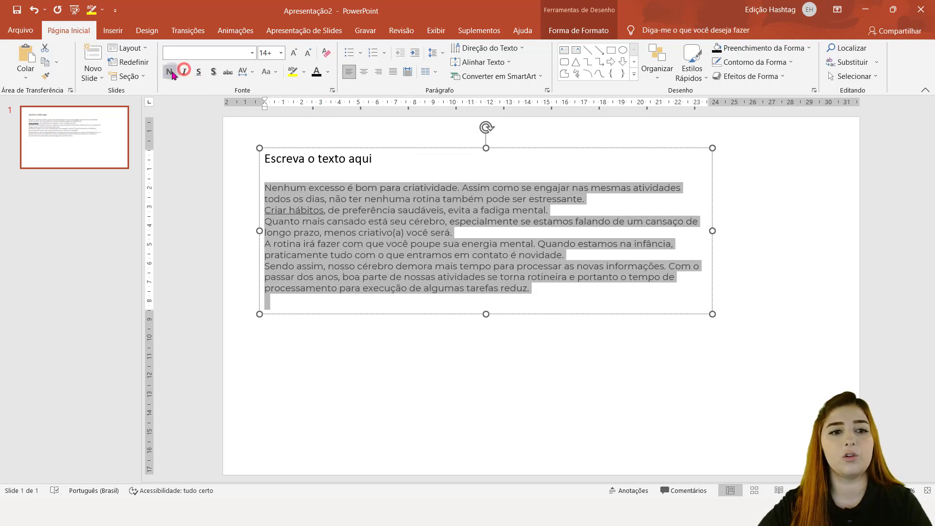
click(170, 72)
click(170, 73)
click(247, 72)
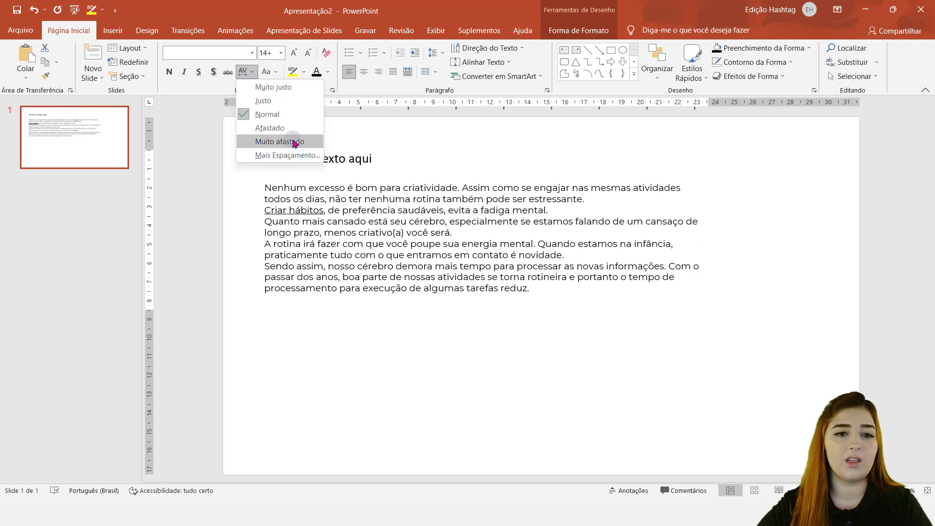
click(428, 127)
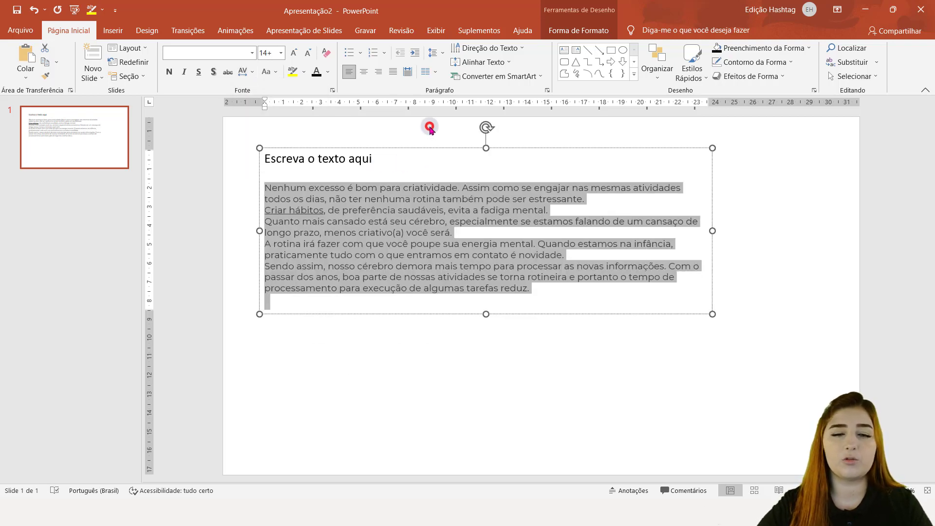
click(274, 74)
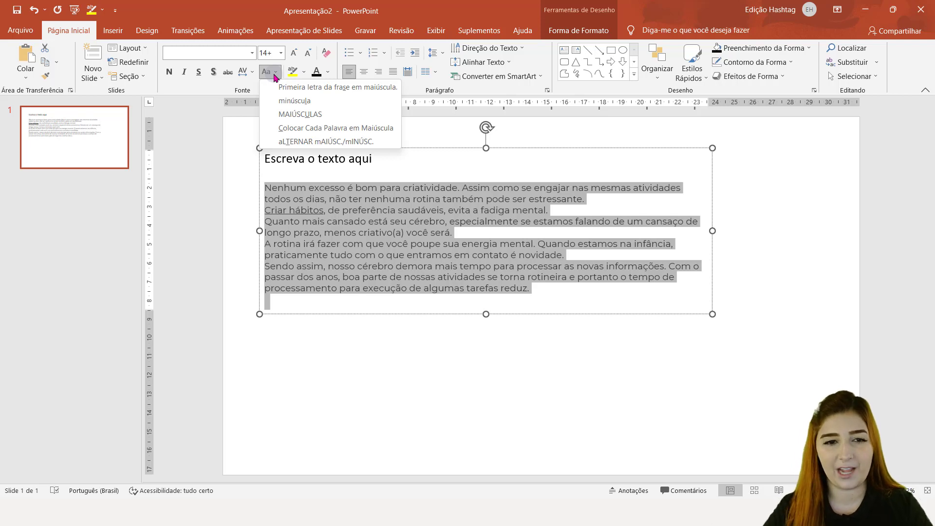
Change the heading to uppercase 'ESCREVA O TEXTO AQUI' and make it bold.
triple_click(317, 159)
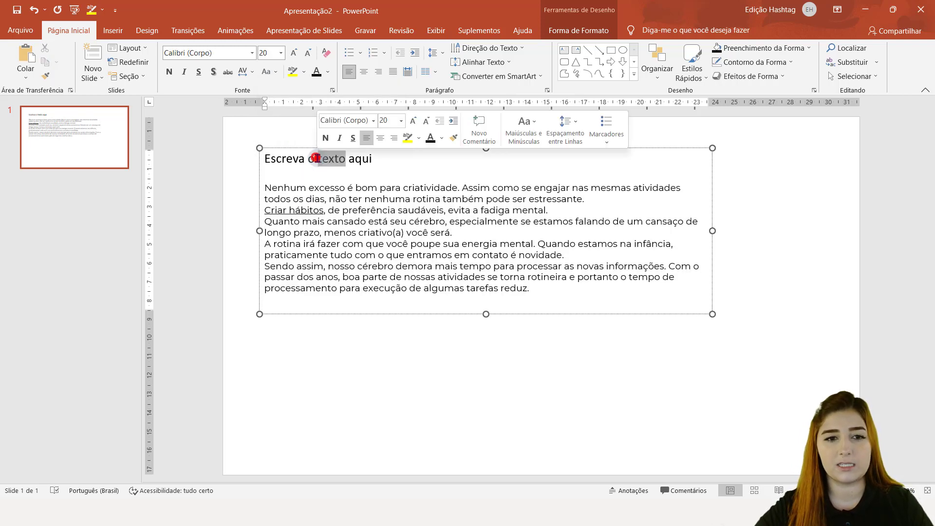
click(280, 77)
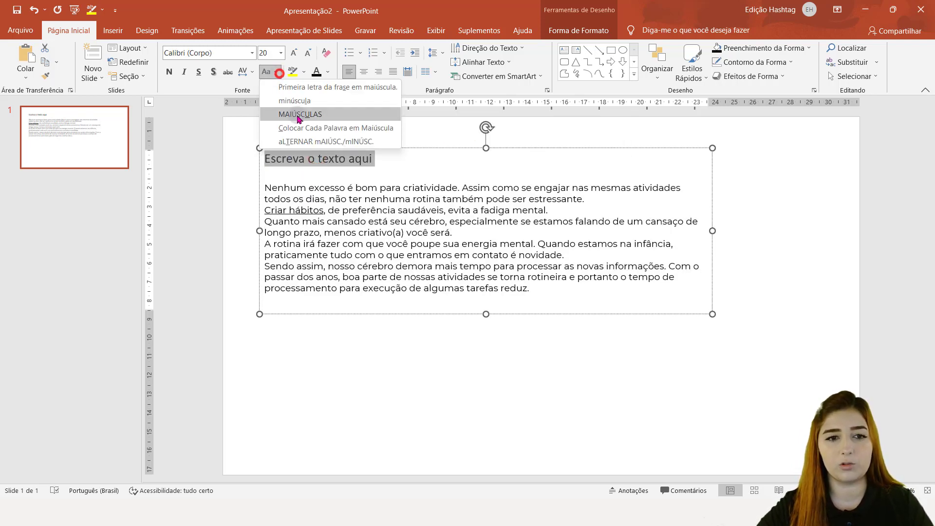
click(306, 118)
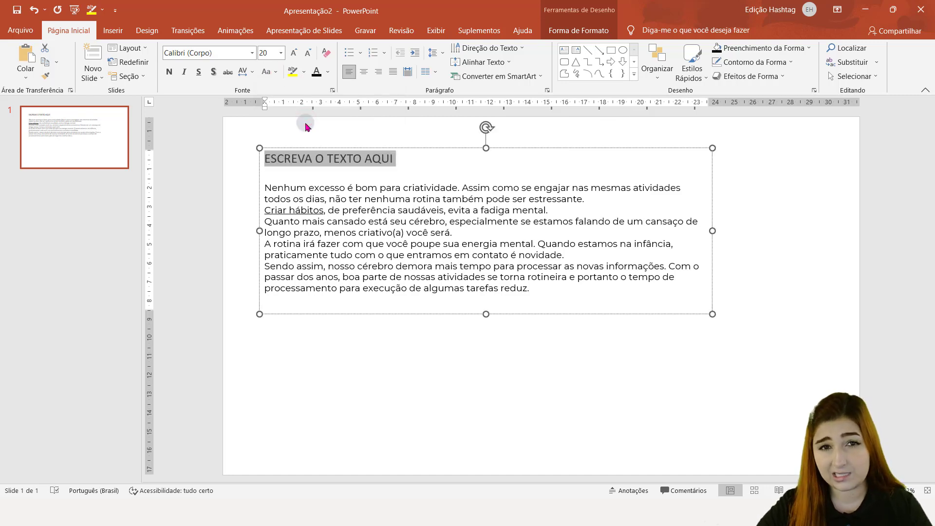
click(274, 72)
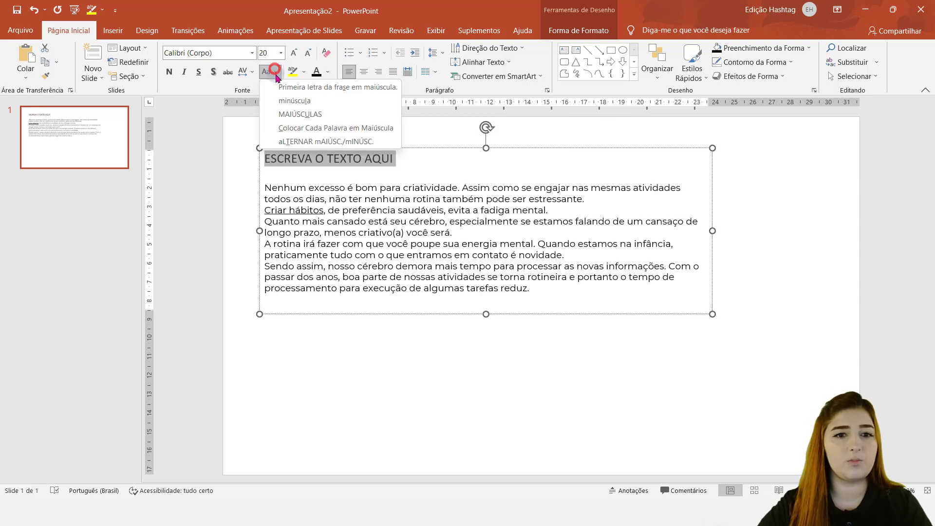
click(275, 74)
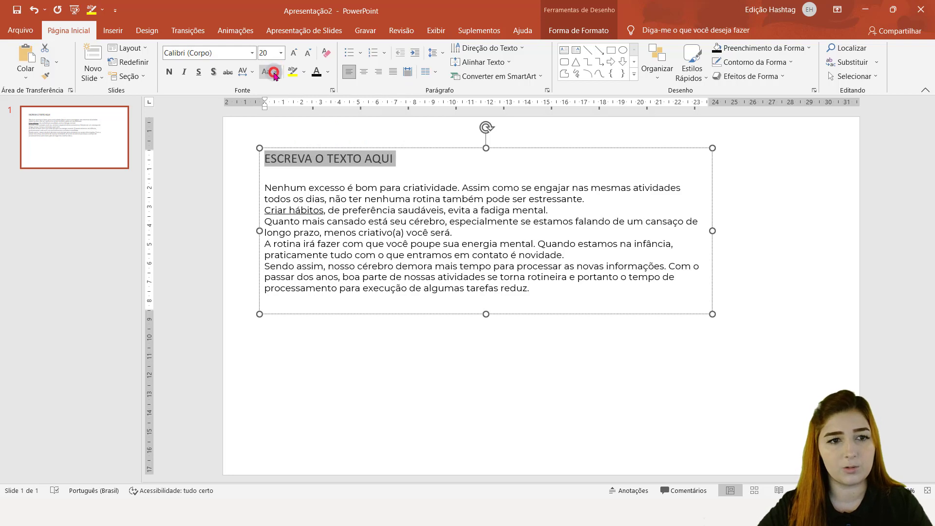
click(168, 73)
click(496, 321)
click(423, 197)
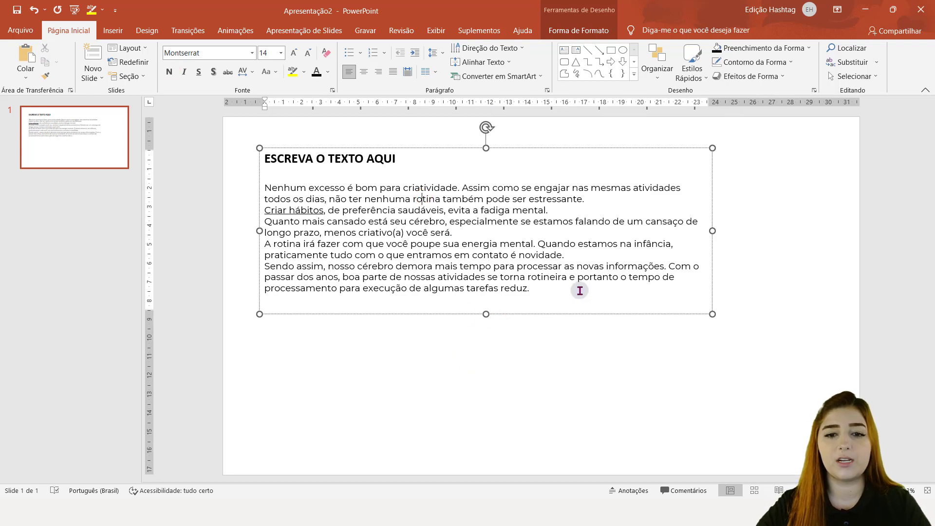
Widen the text box, select the body paragraphs, and browse the Bullets and Numbering styles.
drag(712, 228, 832, 229)
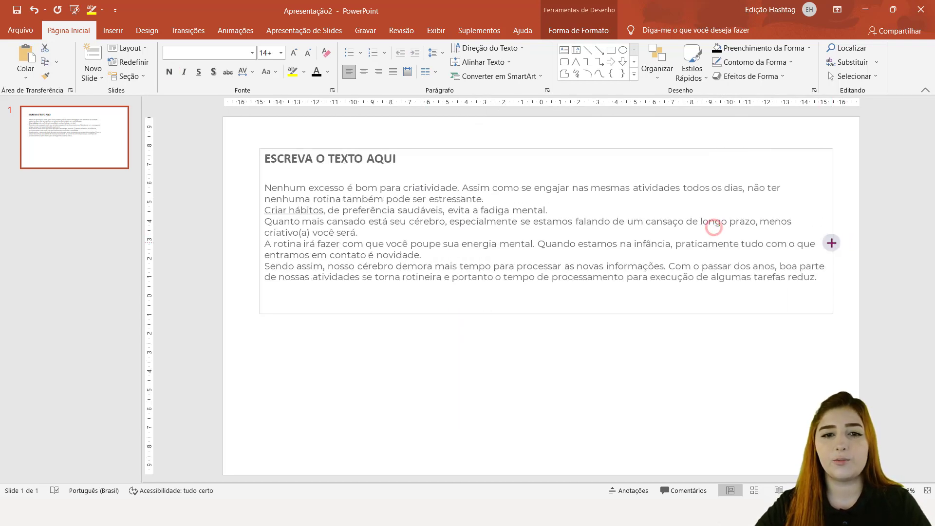
click(331, 199)
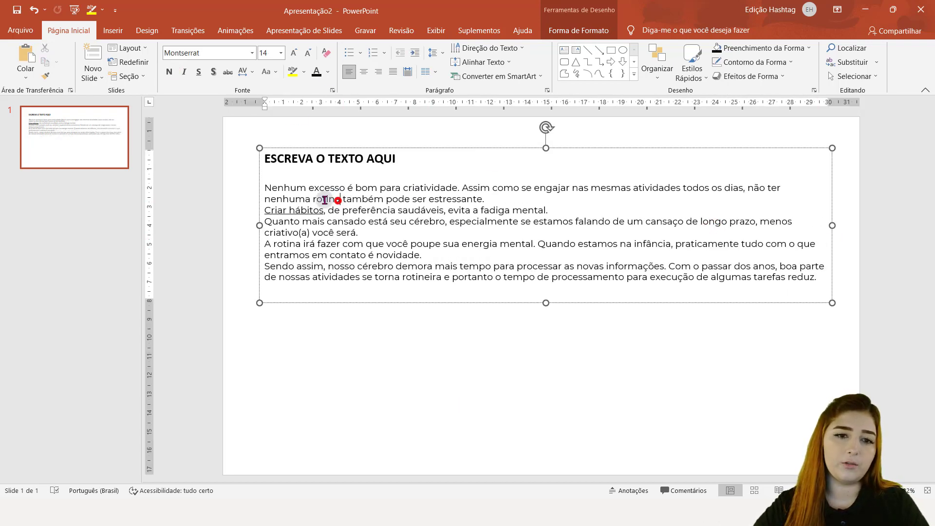
drag(264, 186, 818, 278)
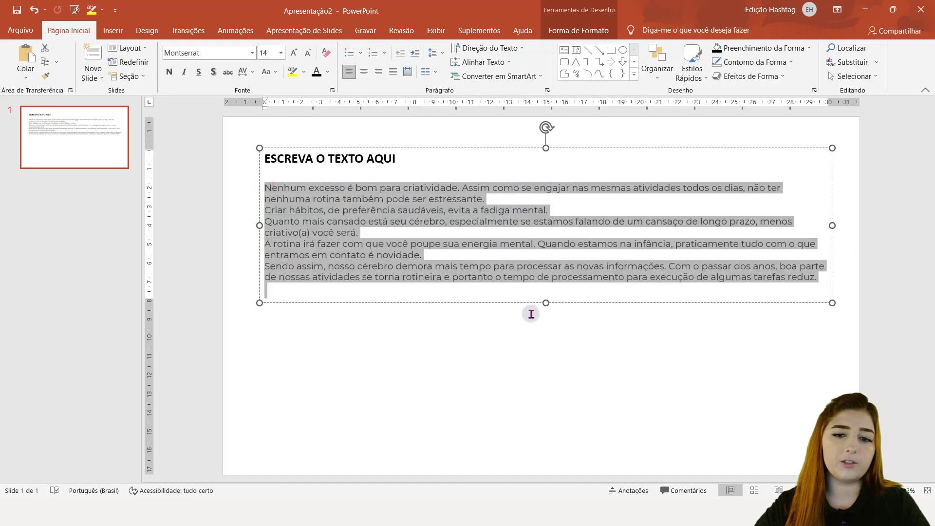
click(364, 55)
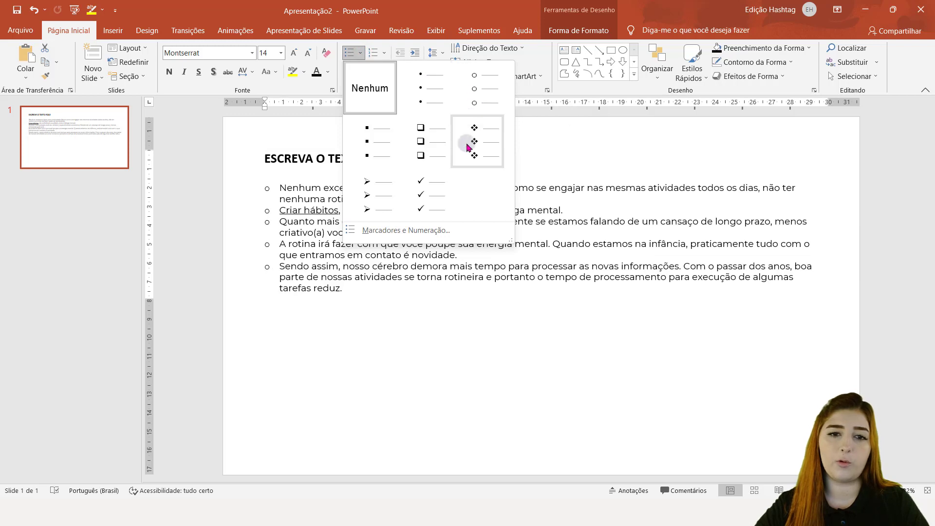
click(437, 238)
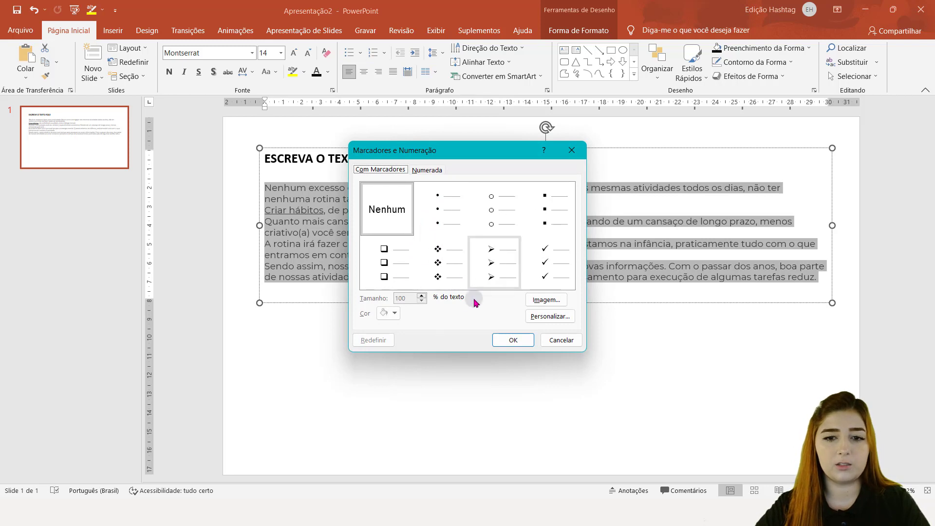
click(435, 171)
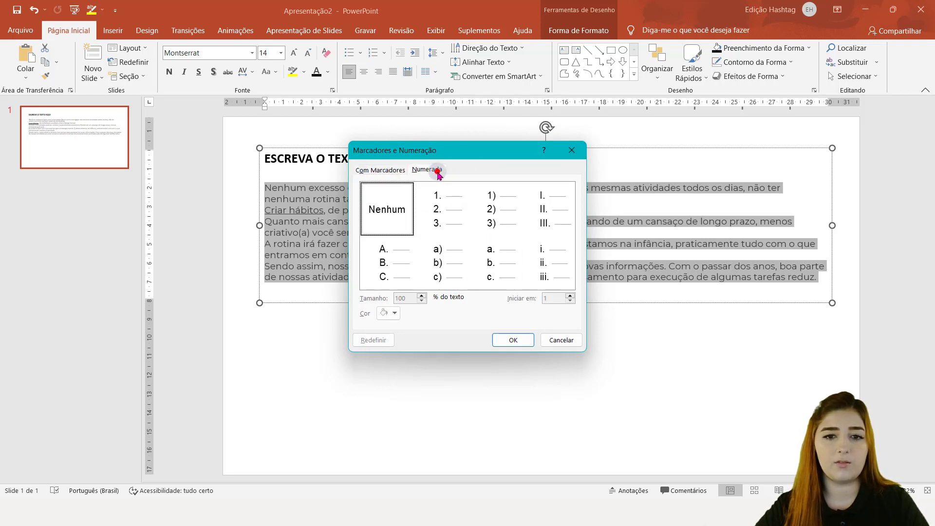
click(572, 149)
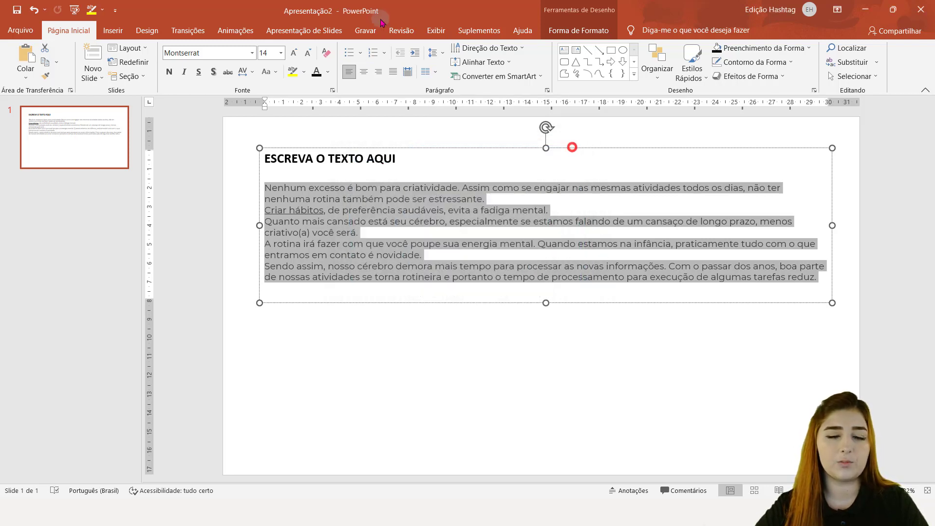
Apply the A. B. C. numbering style so the paragraphs are lettered A. to E.
click(384, 53)
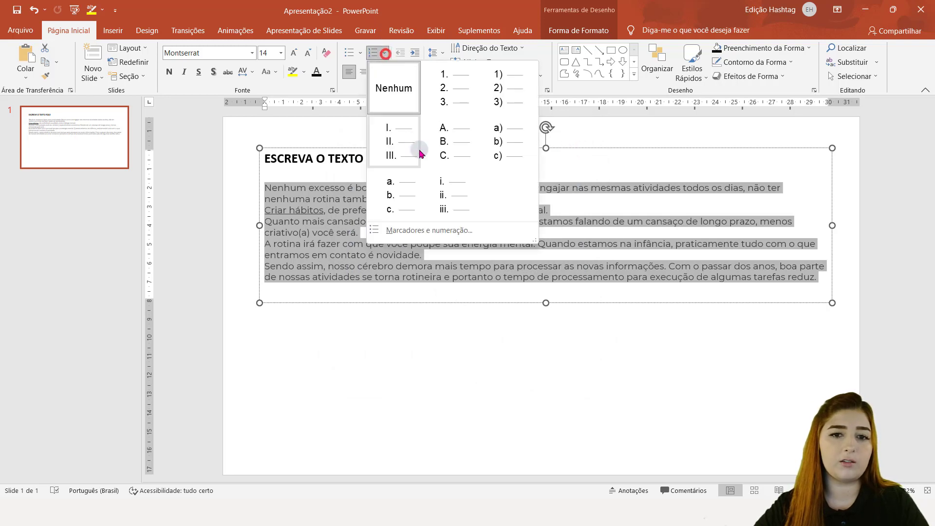
click(433, 155)
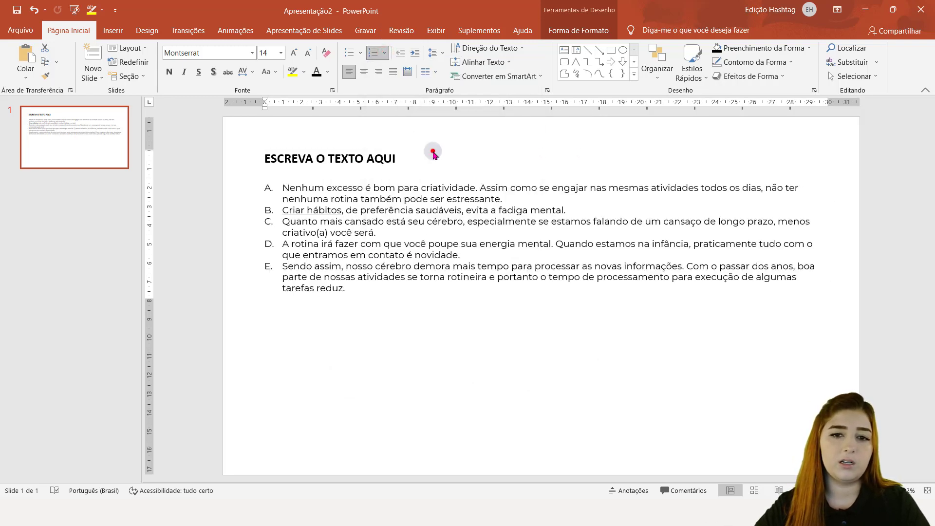
click(407, 123)
click(397, 232)
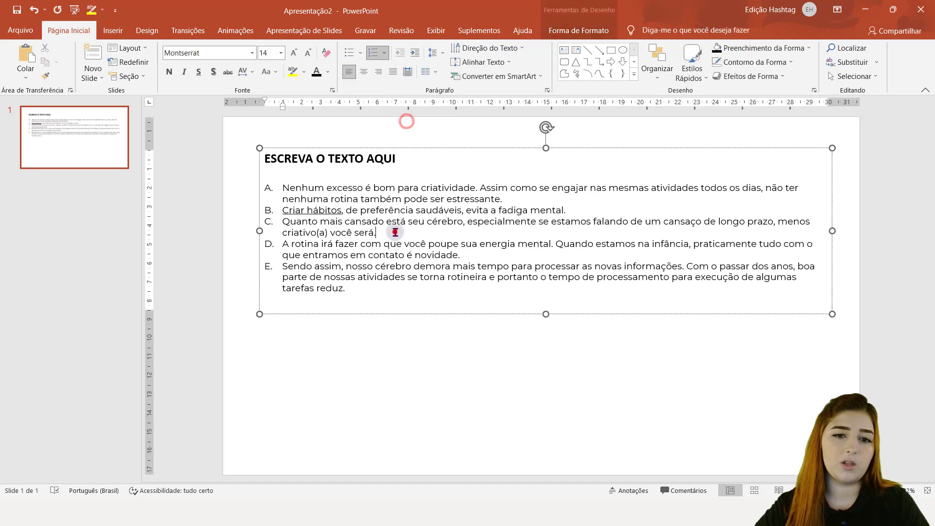
drag(363, 290, 272, 200)
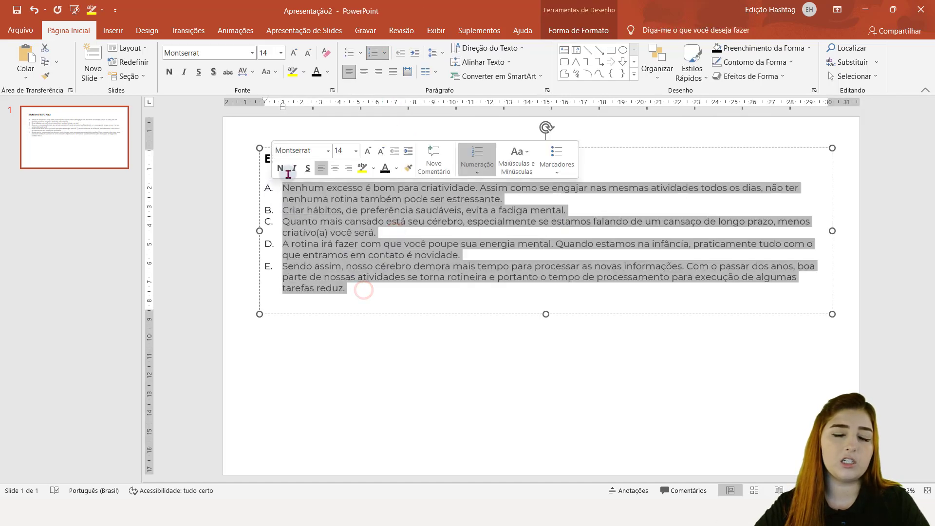
click(834, 233)
Resize the text box, then try centred and right alignment before justifying list items A to E.
drag(820, 233, 566, 250)
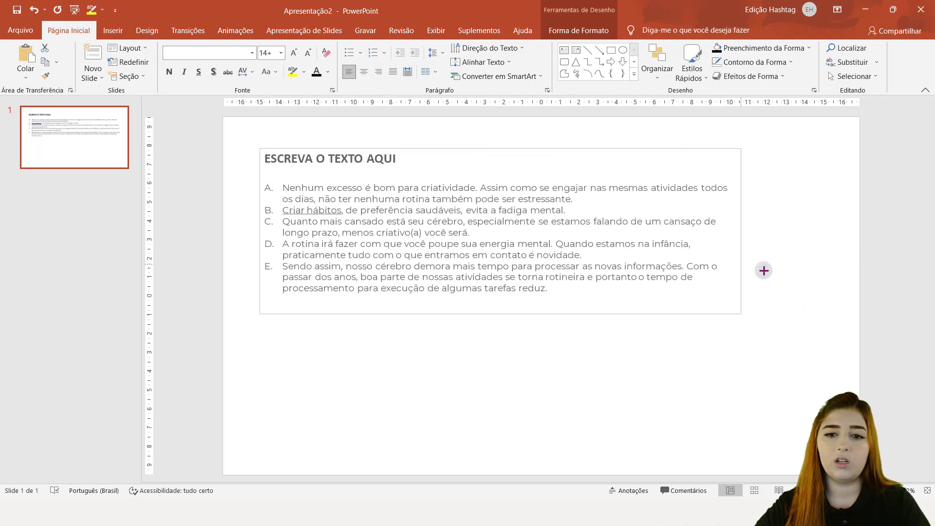
drag(566, 250, 802, 273)
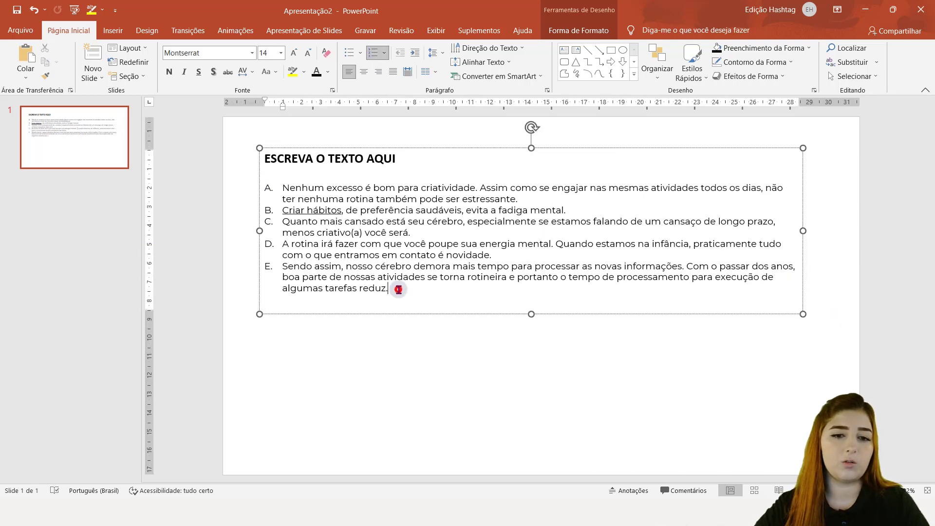
drag(395, 288, 280, 190)
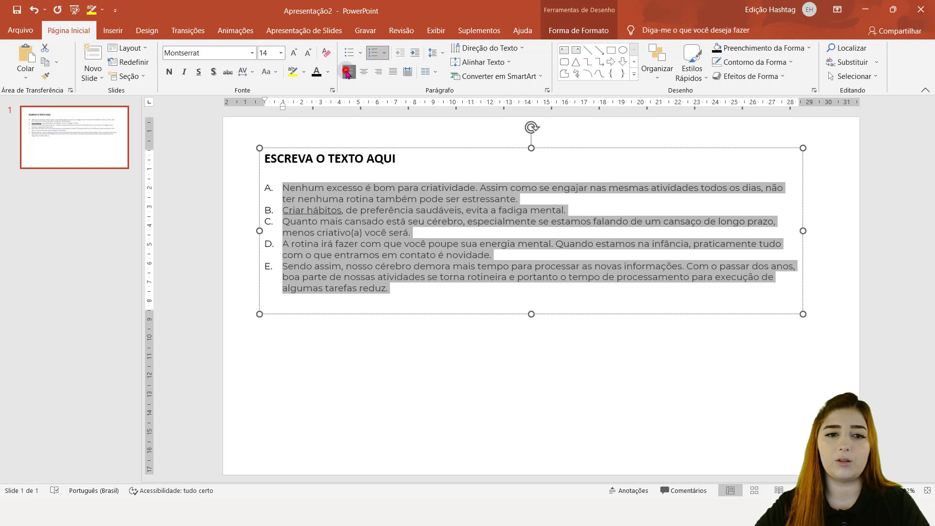
click(364, 76)
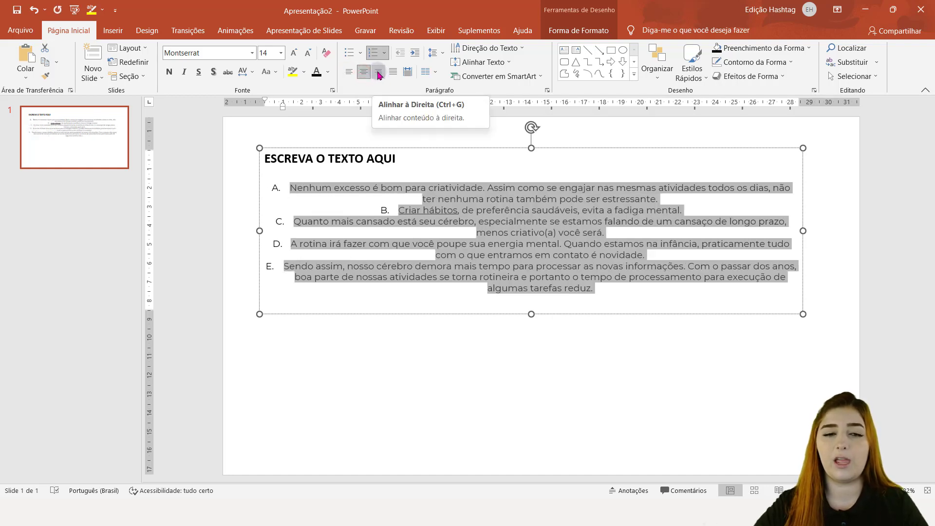
click(378, 73)
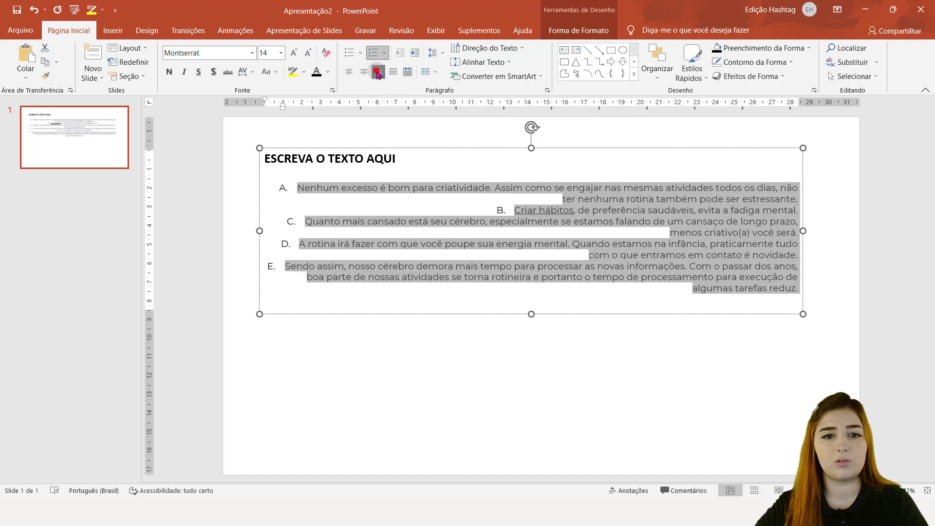
click(393, 71)
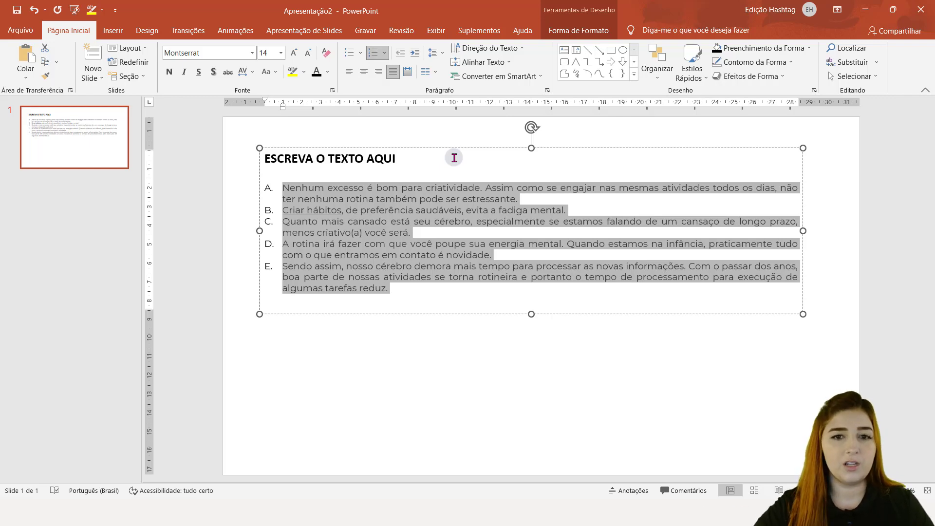
Indent the lettered list one level further after testing increase and decrease indent.
click(414, 58)
click(414, 58)
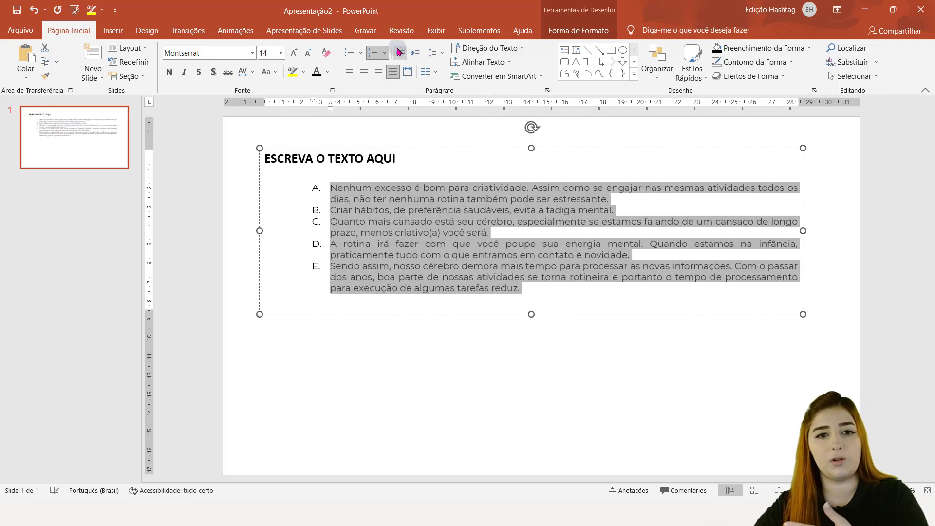
click(399, 52)
click(399, 52)
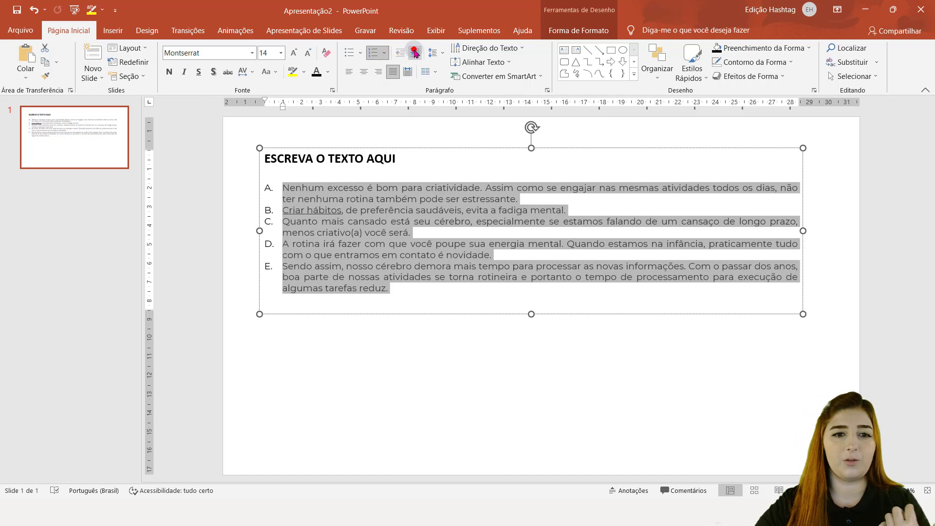
click(414, 53)
click(414, 54)
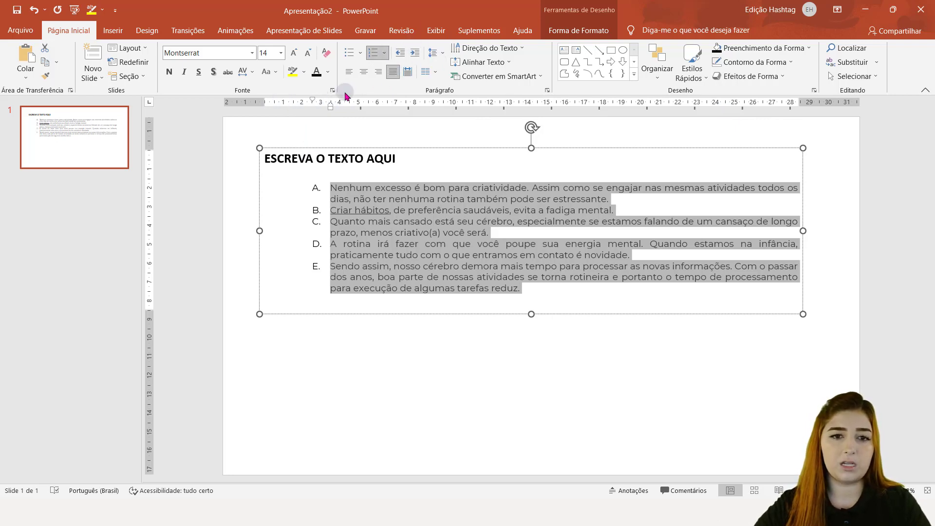
Drag the ruler's hanging indent so wrapped lines start under the letters; try Distribute and Columns, keep justified.
mouse_move(330, 106)
mouse_down()
mouse_move(298, 106)
mouse_move(325, 108)
mouse_up()
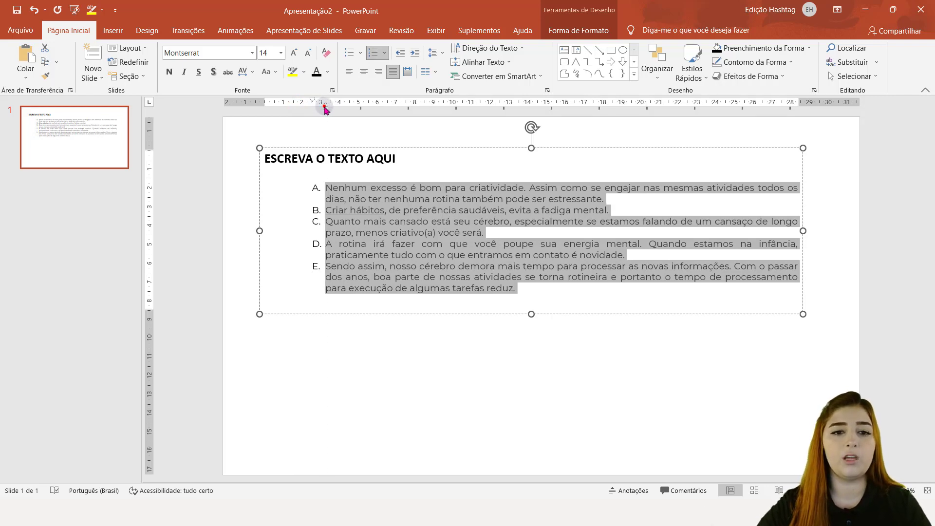
drag(325, 108, 304, 109)
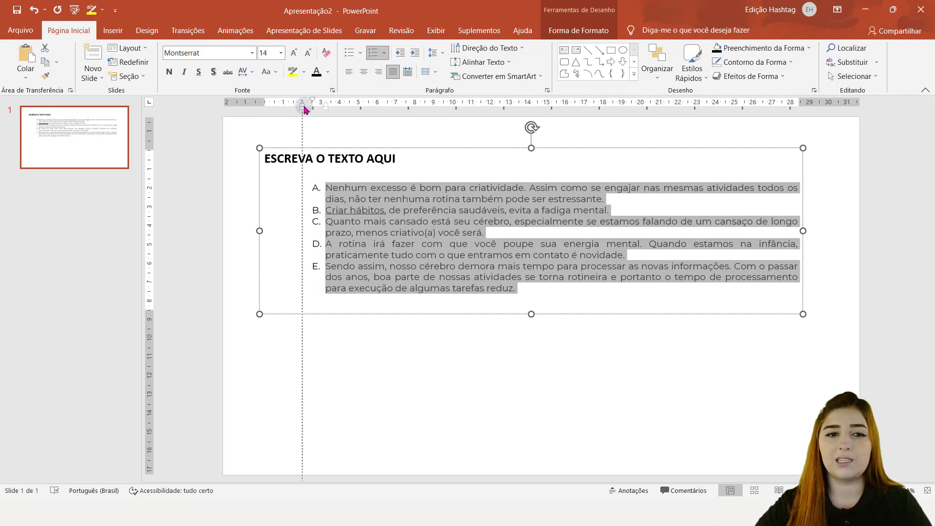
drag(304, 109, 302, 102)
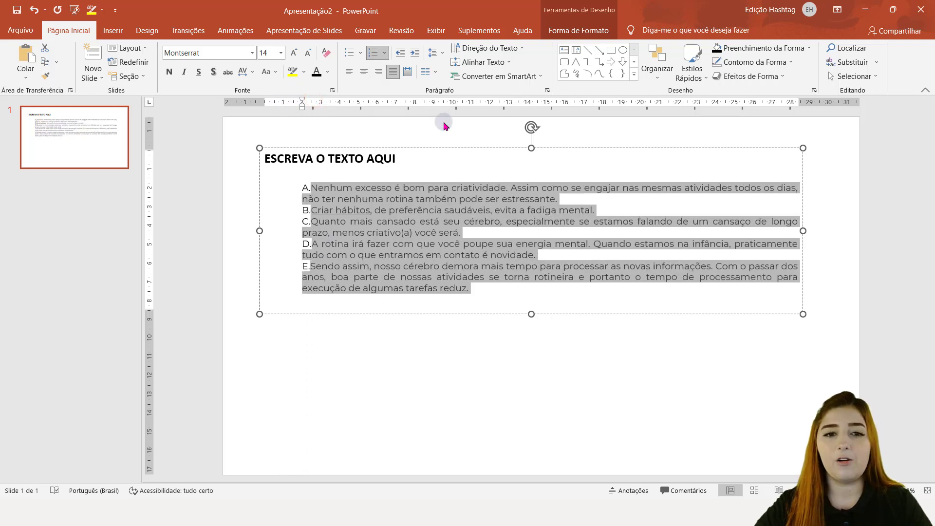
click(408, 72)
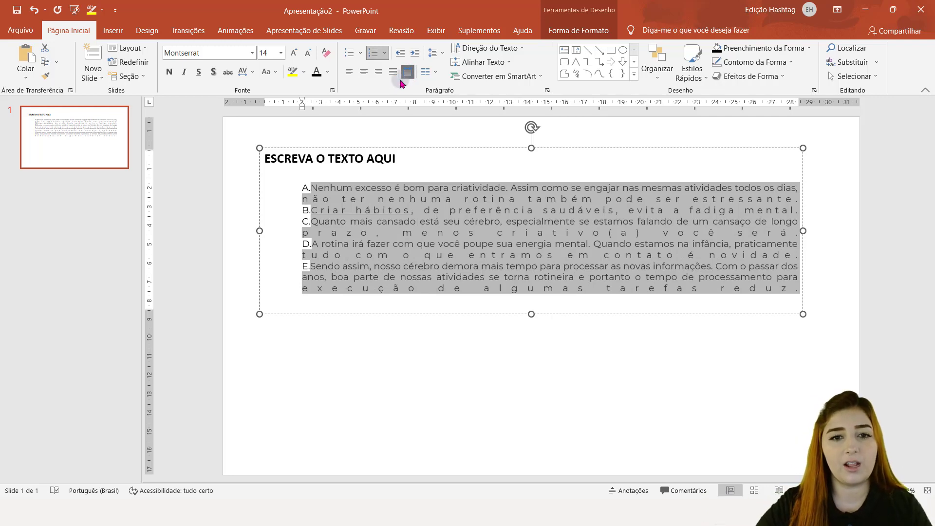
click(391, 73)
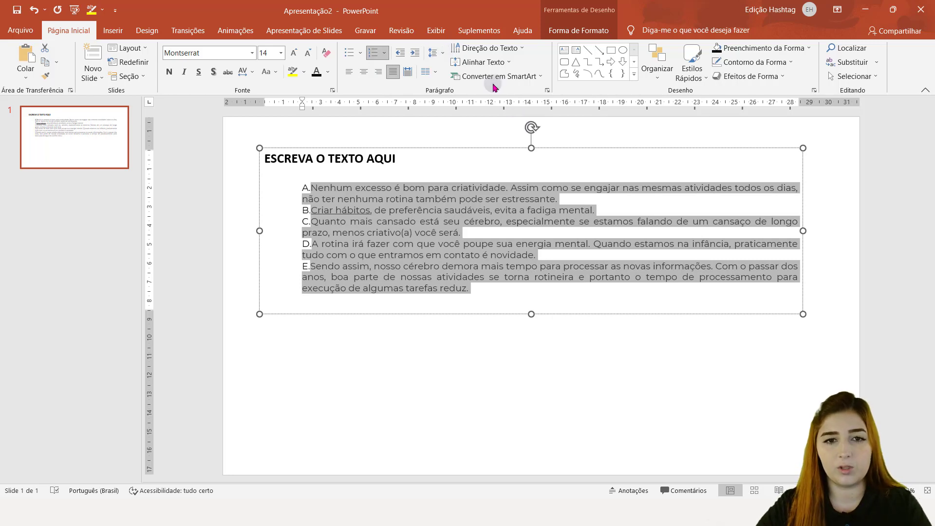
click(429, 72)
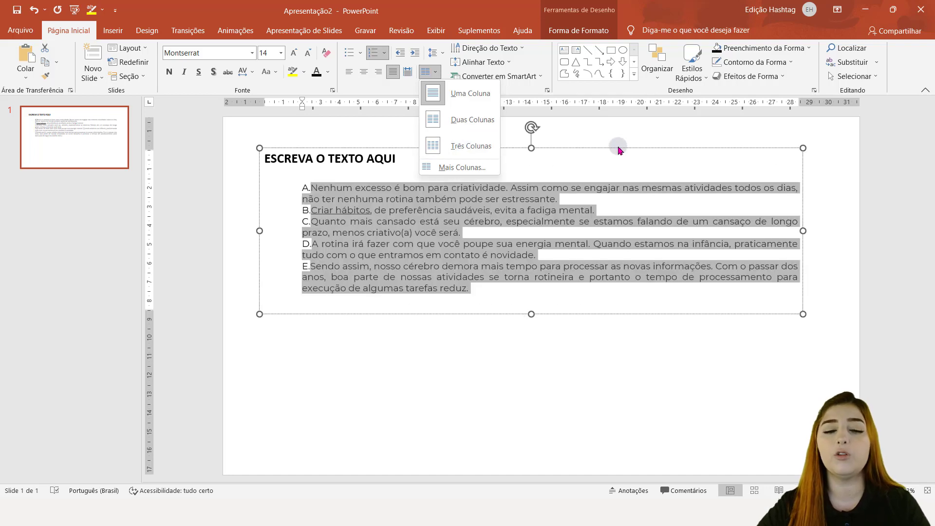
click(617, 136)
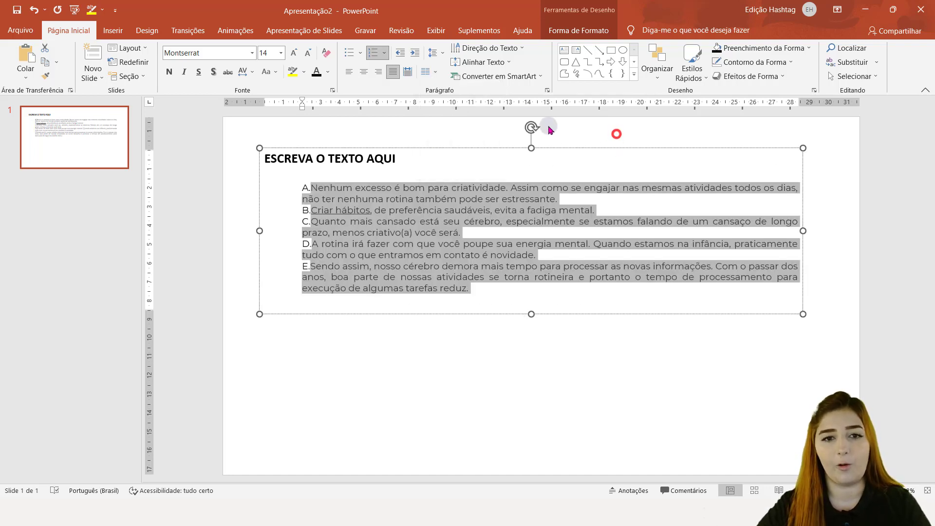
Try line spacing 1,5 and 3,0, then set it back to 1,0.
click(446, 57)
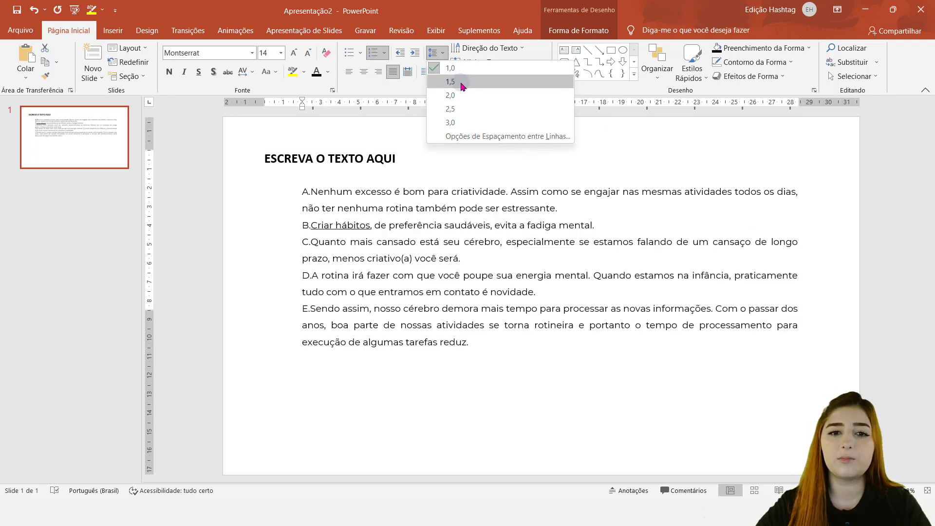
click(461, 83)
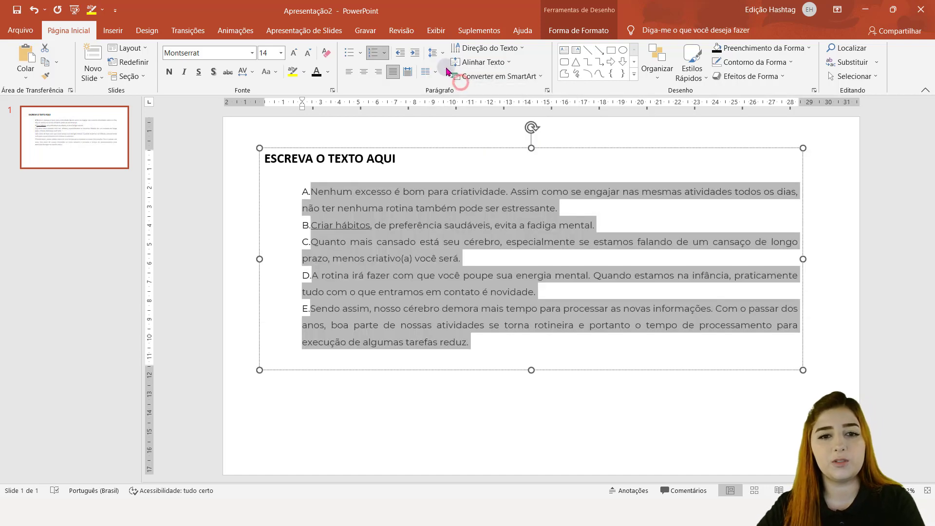
click(441, 53)
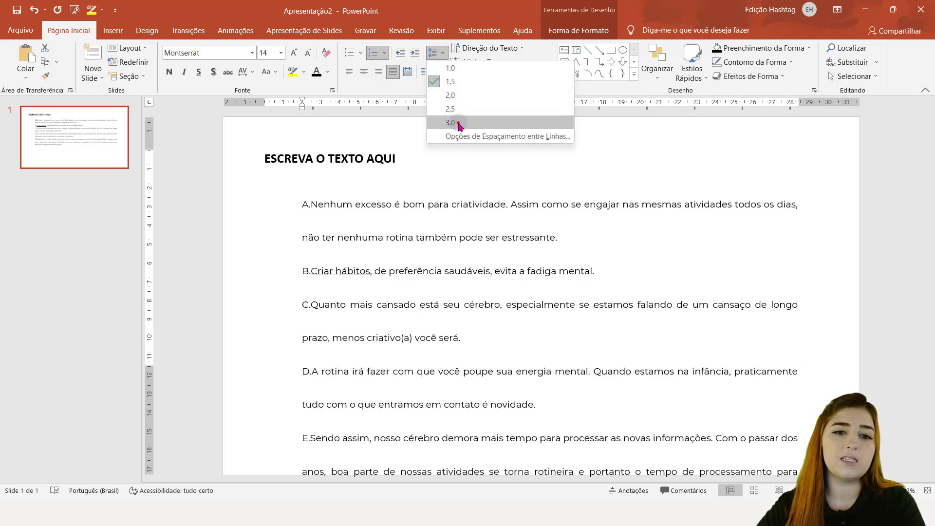
click(452, 122)
click(441, 53)
click(450, 68)
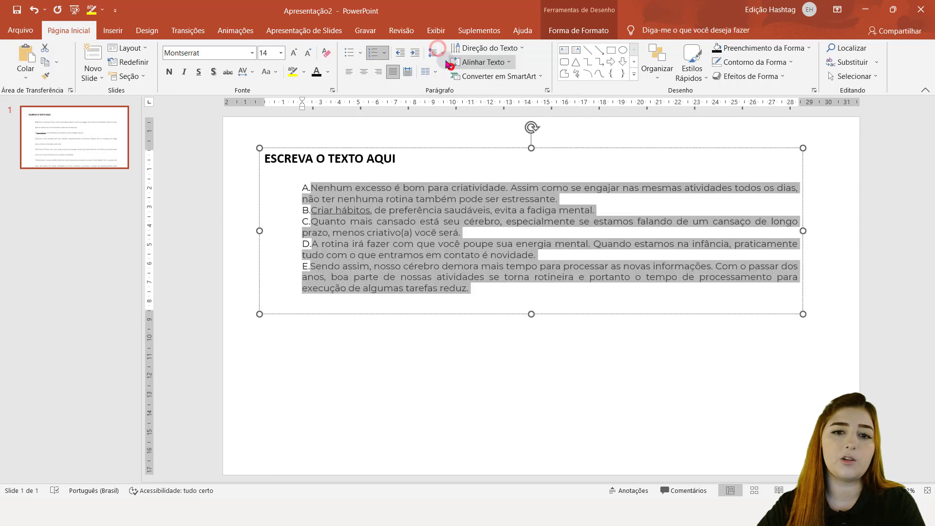
Review the Paragraph dialog's spacing and Asian typography settings, close it, and click into the first paragraph.
click(435, 53)
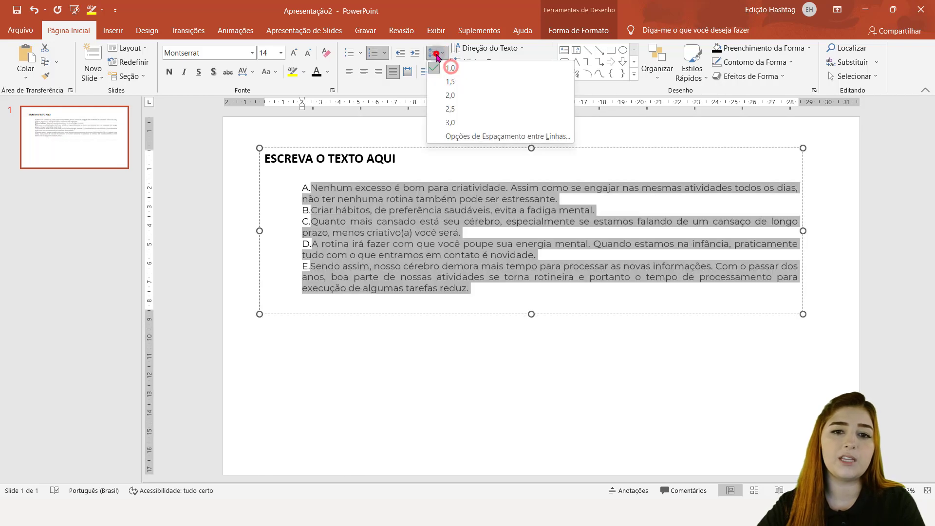
click(477, 137)
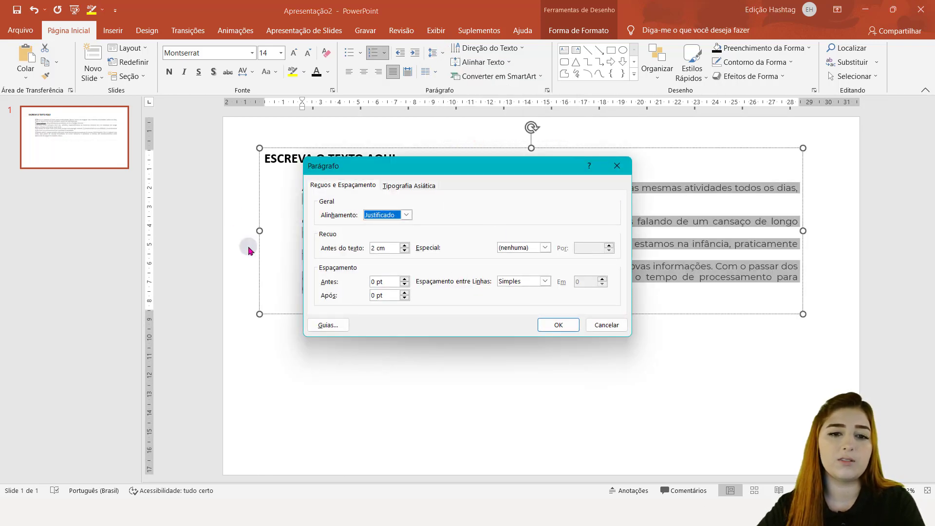
click(421, 186)
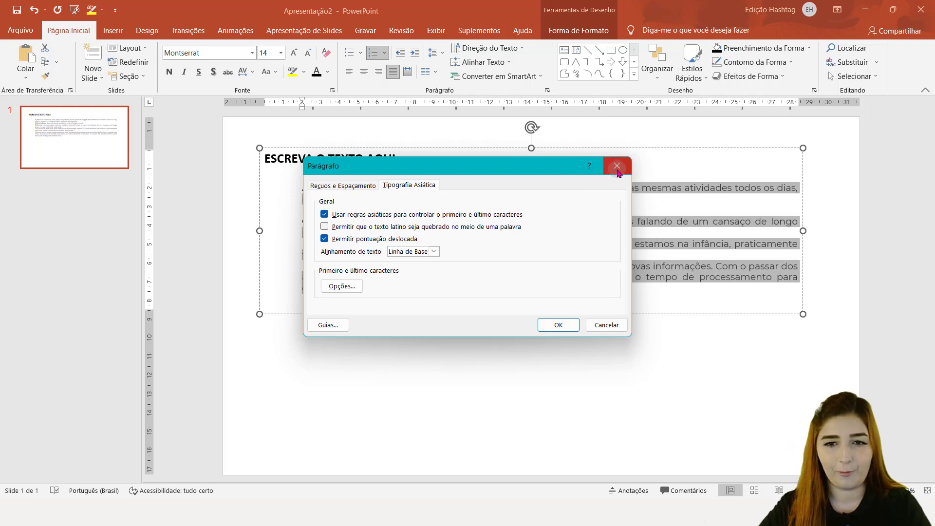
click(617, 166)
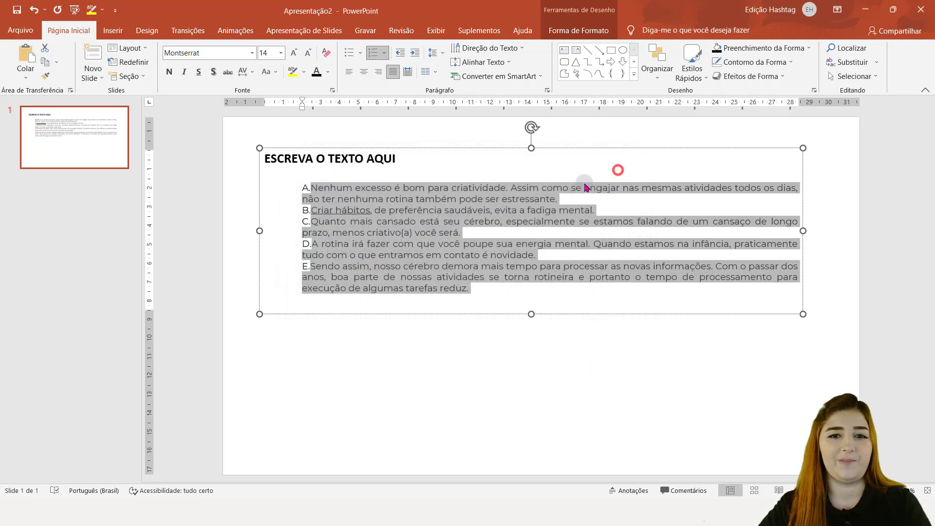
click(492, 129)
click(481, 170)
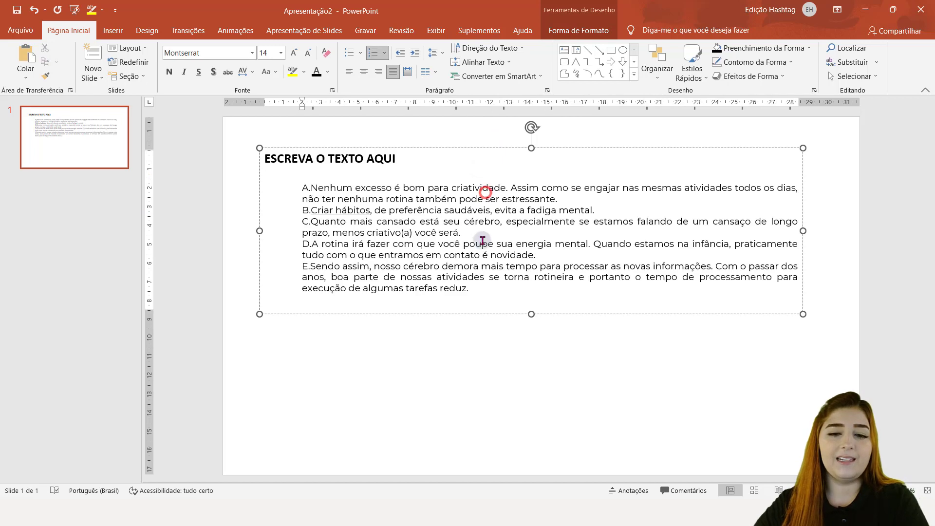
drag(480, 285, 304, 186)
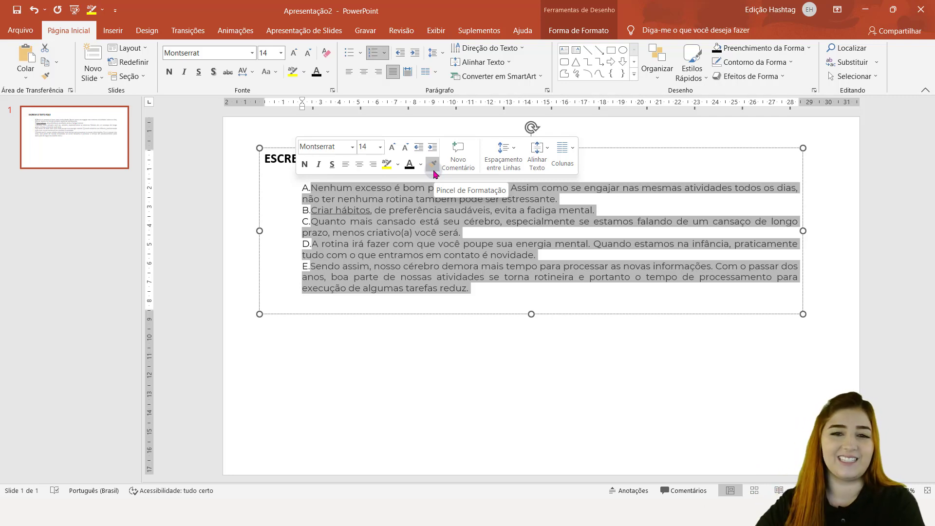
click(523, 51)
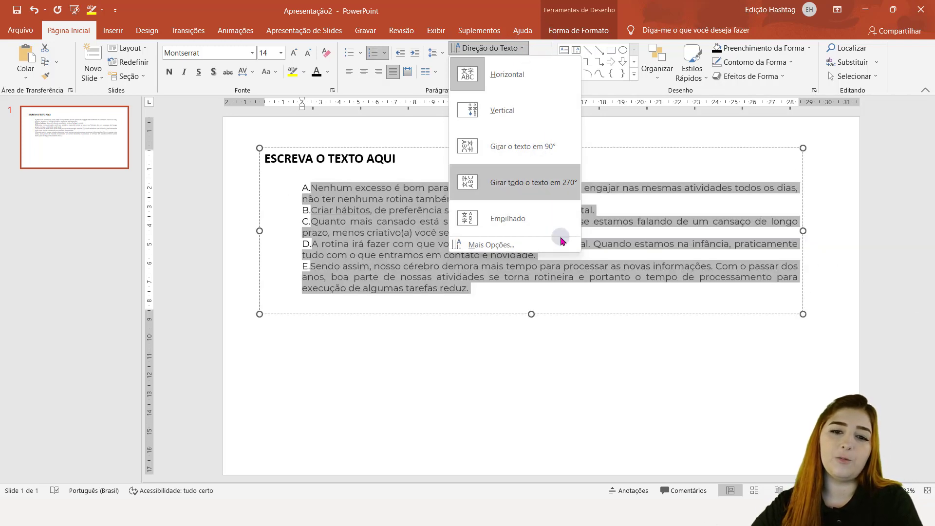
click(486, 49)
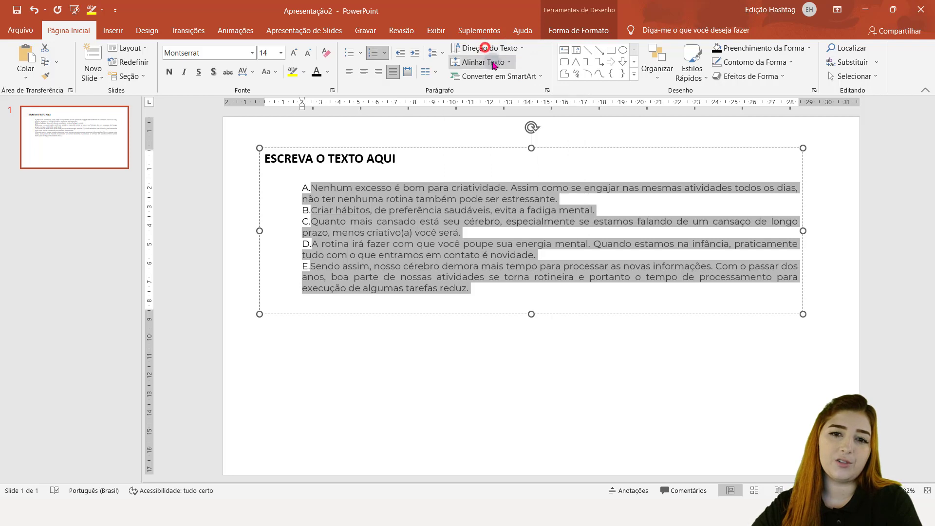
click(492, 63)
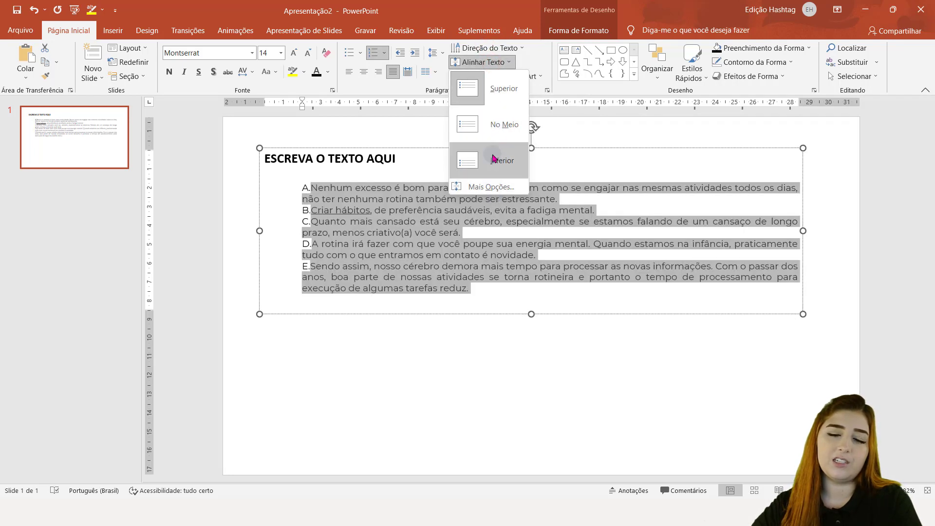
click(489, 62)
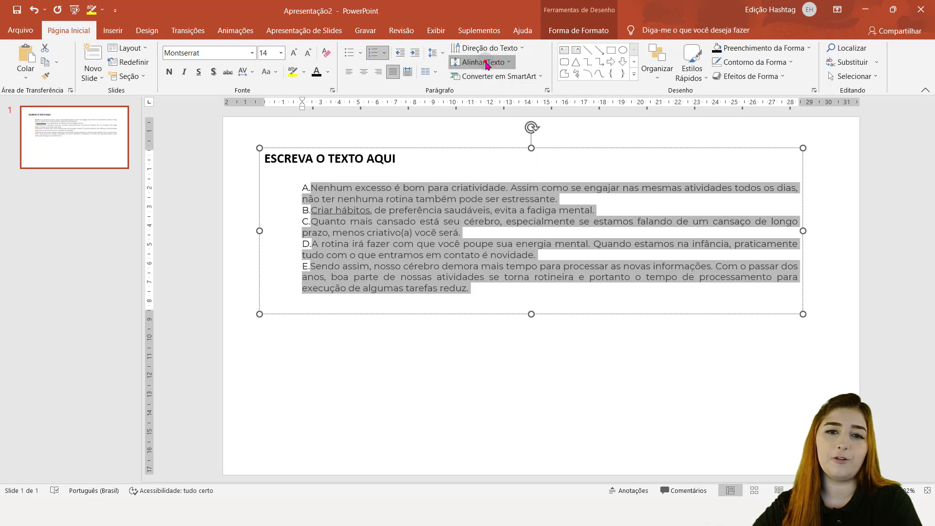
click(487, 61)
click(486, 61)
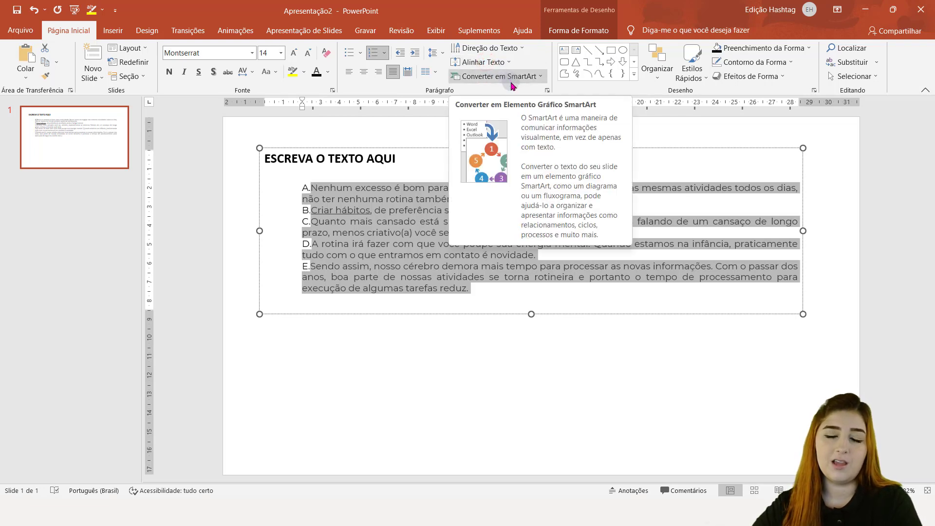
click(509, 77)
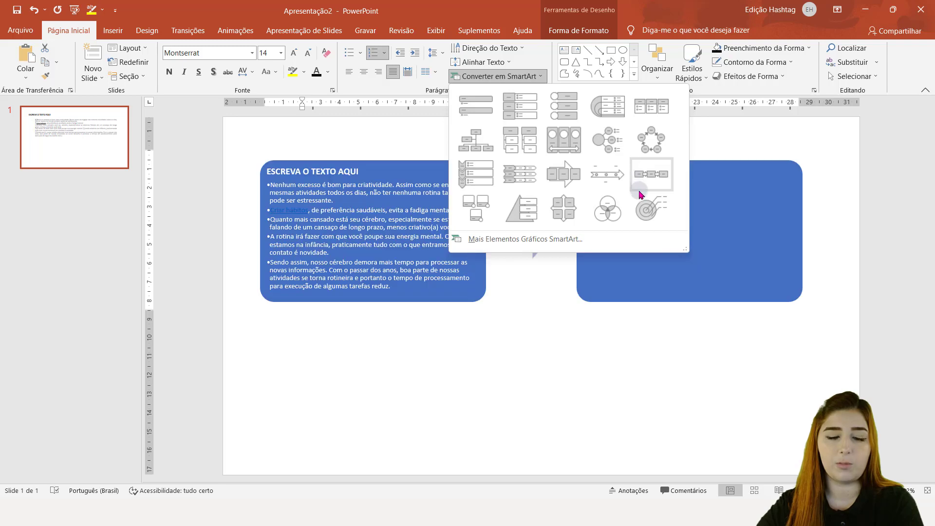
click(544, 53)
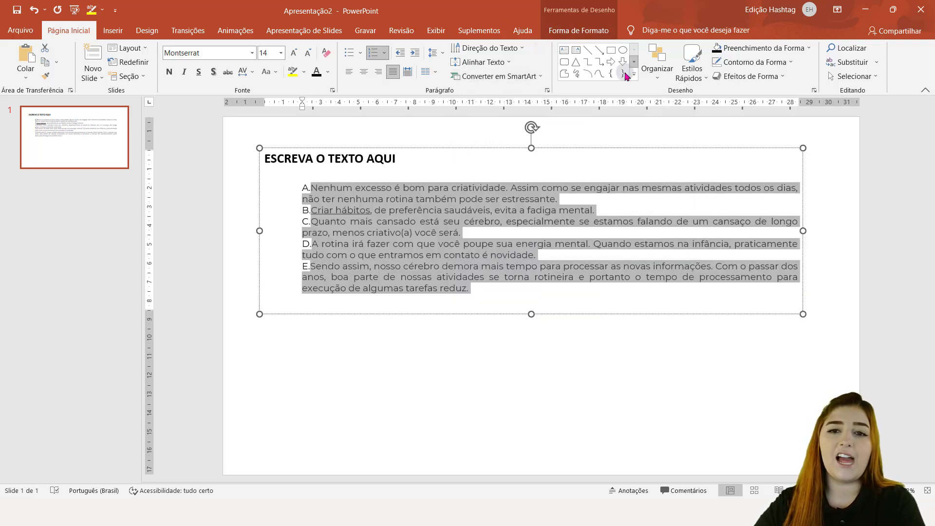
Draw a rounded rectangle from the Shapes gallery in the space beneath the lettered paragraphs.
click(542, 356)
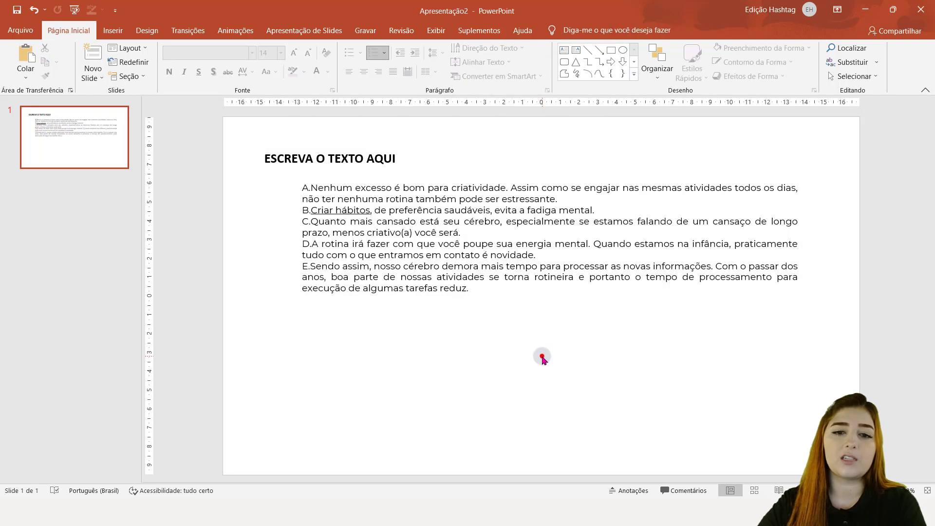
click(637, 79)
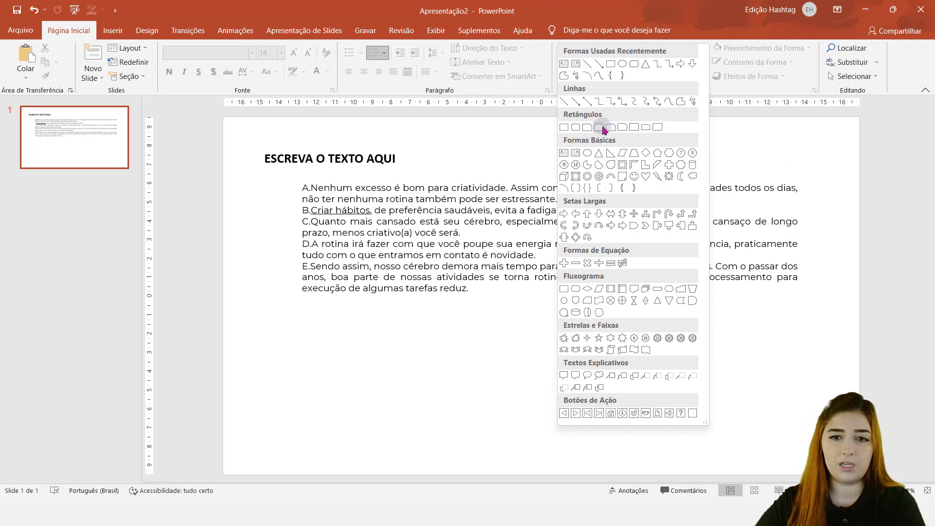
click(575, 127)
drag(313, 313, 582, 404)
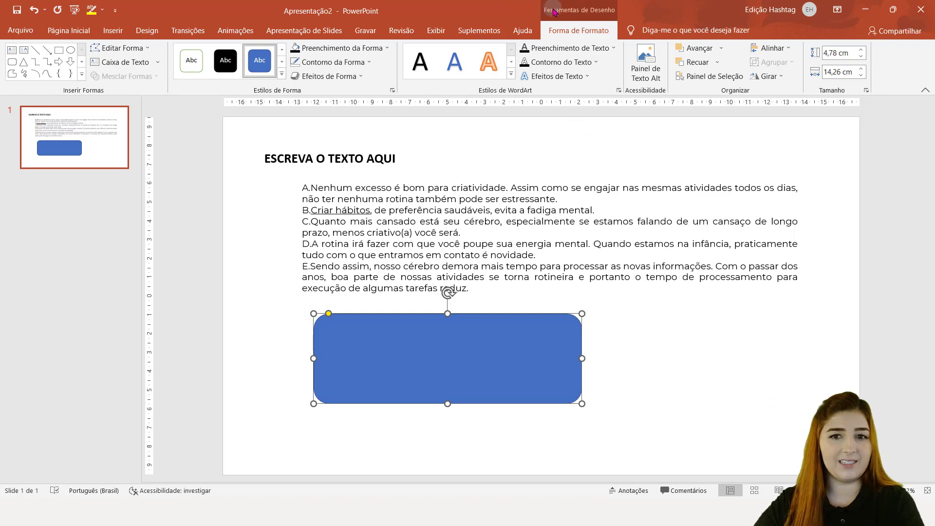
click(70, 31)
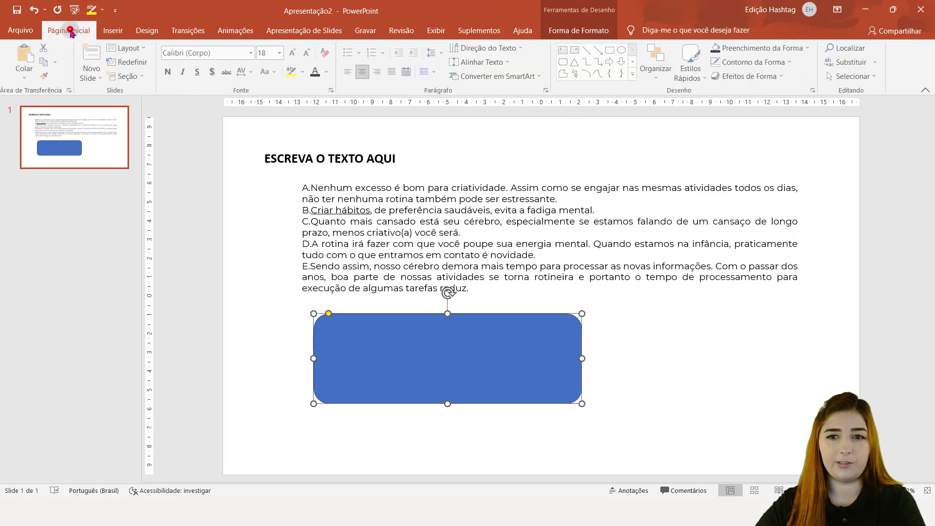
click(683, 343)
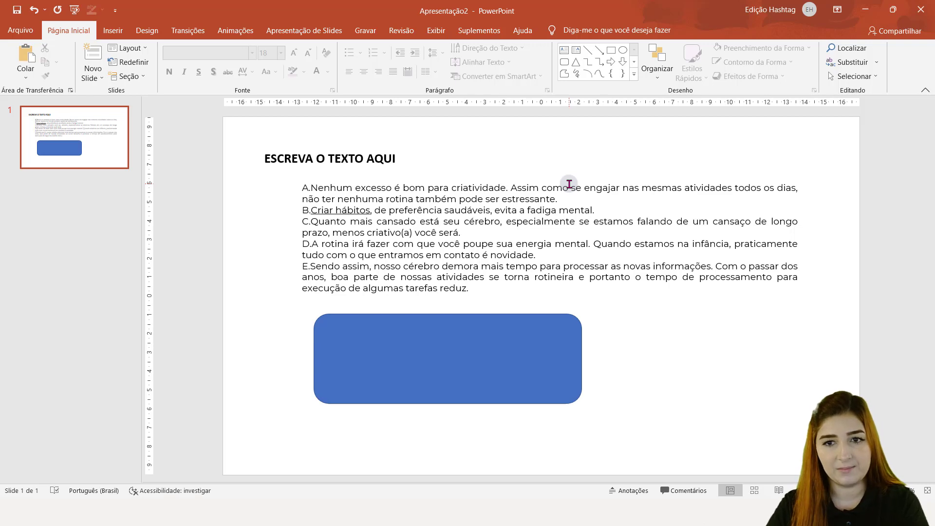
click(579, 178)
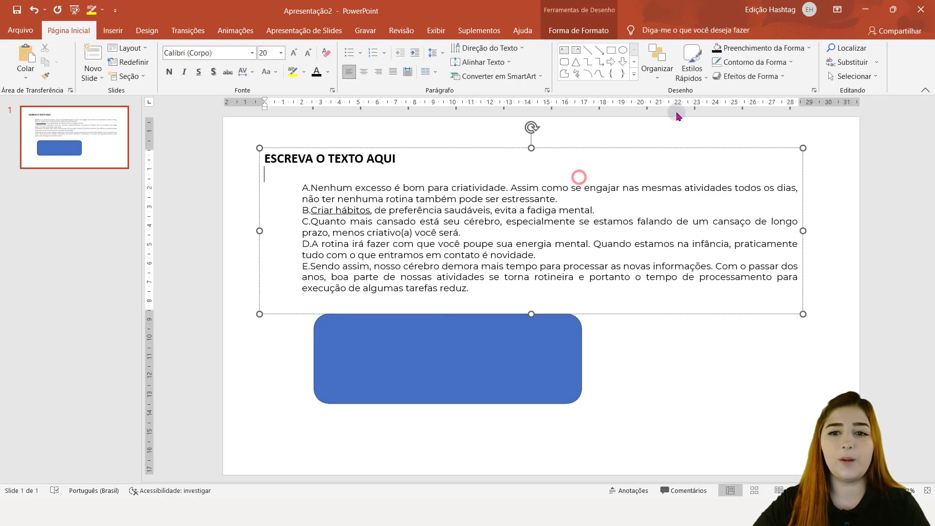
click(693, 148)
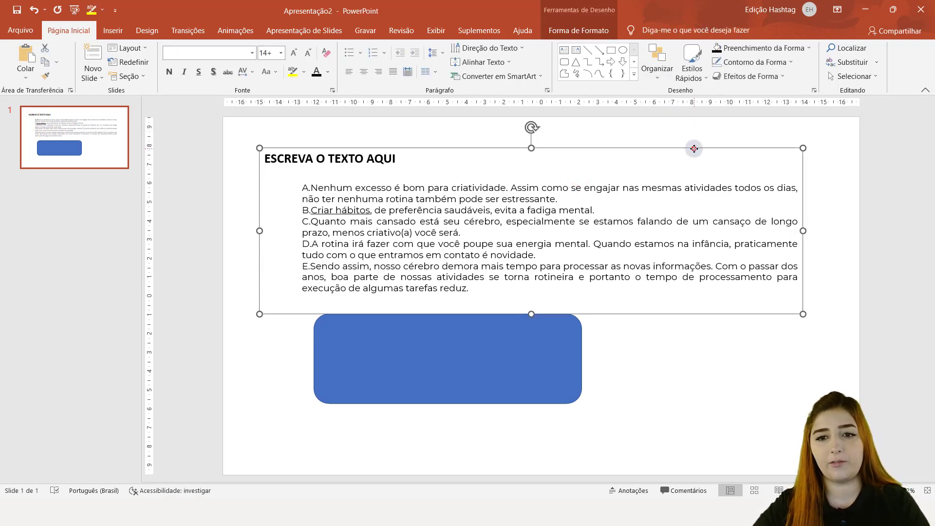
shift+click(565, 344)
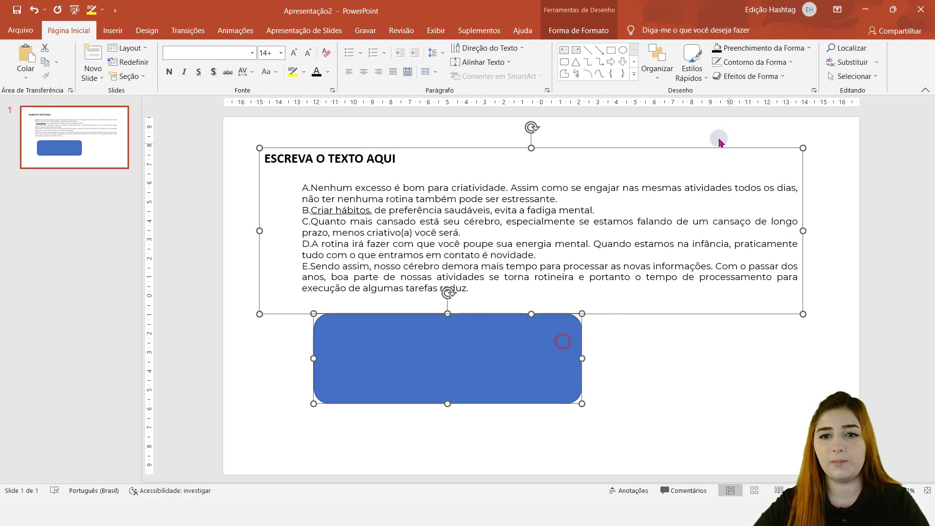
click(658, 78)
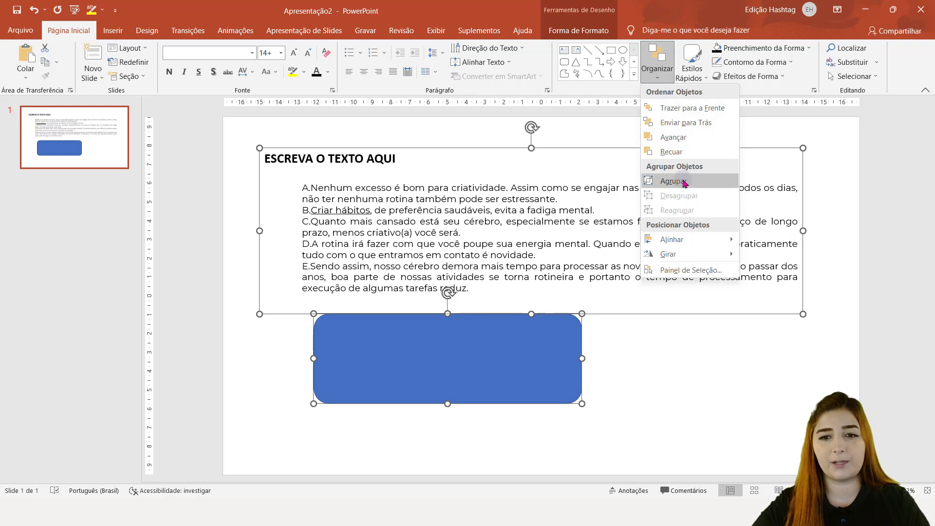
click(698, 181)
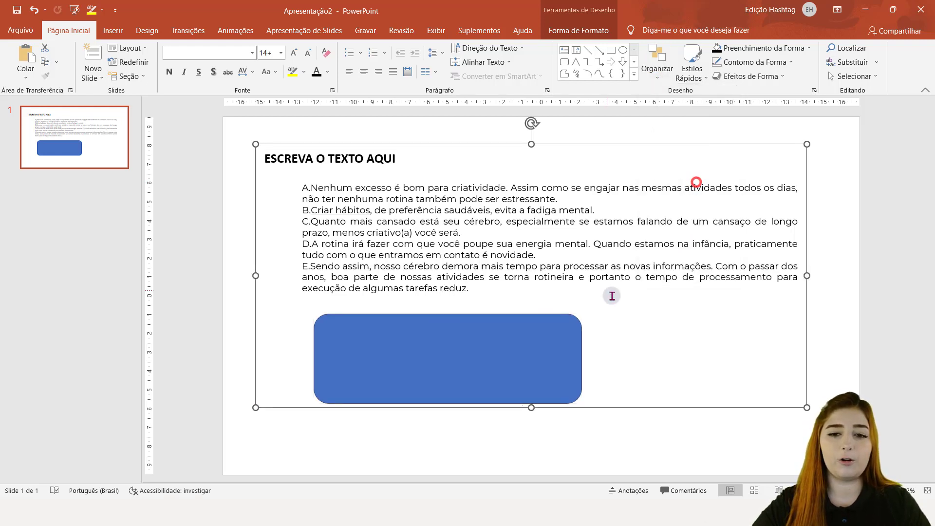
drag(629, 140, 627, 146)
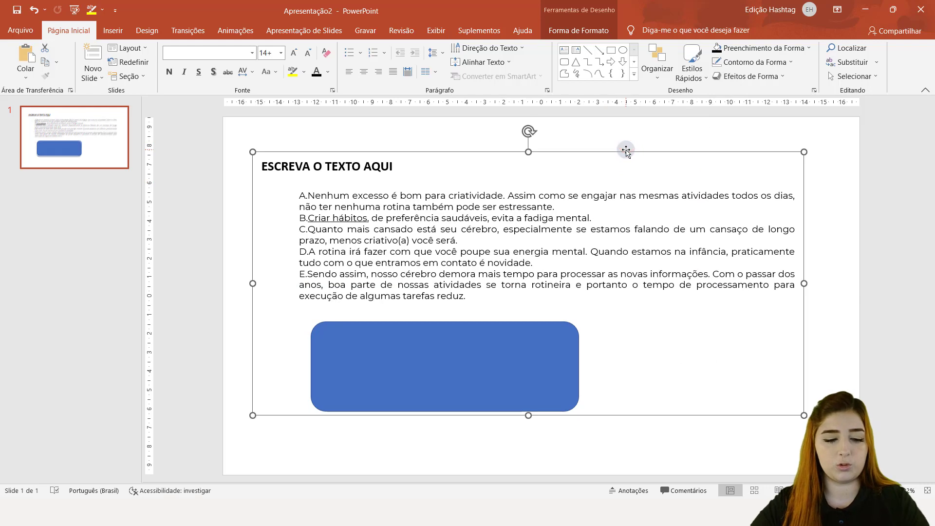
key(ctrl+z)
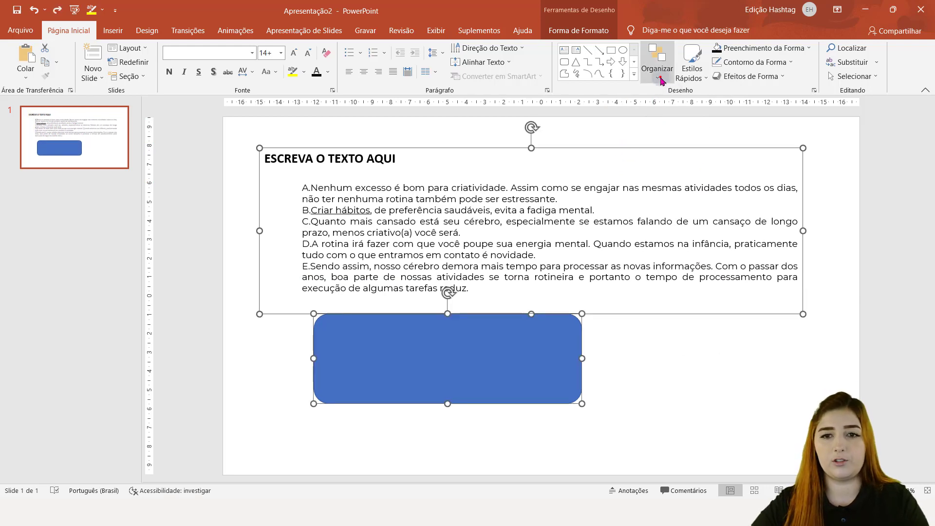
click(657, 63)
mouse_move(672, 239)
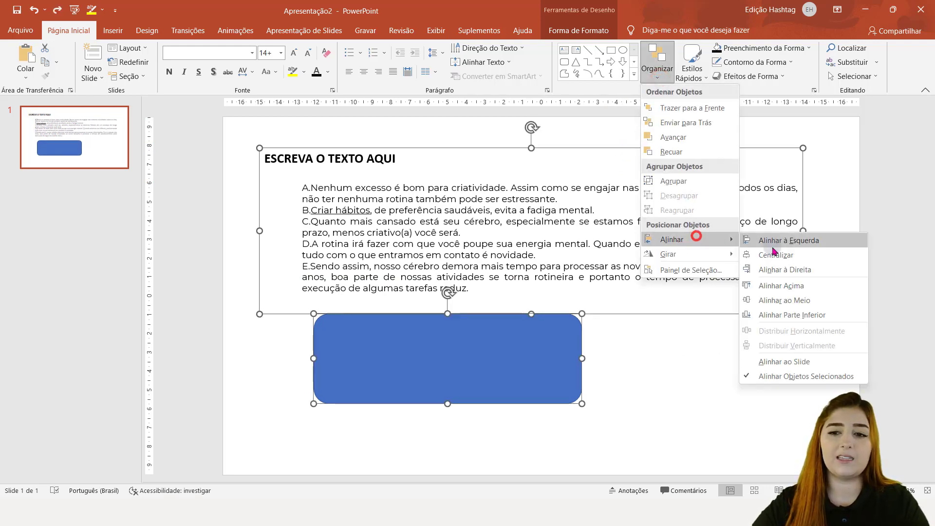
Centre the rectangle under the text box, then centre both horizontally relative to the slide.
click(782, 255)
click(657, 78)
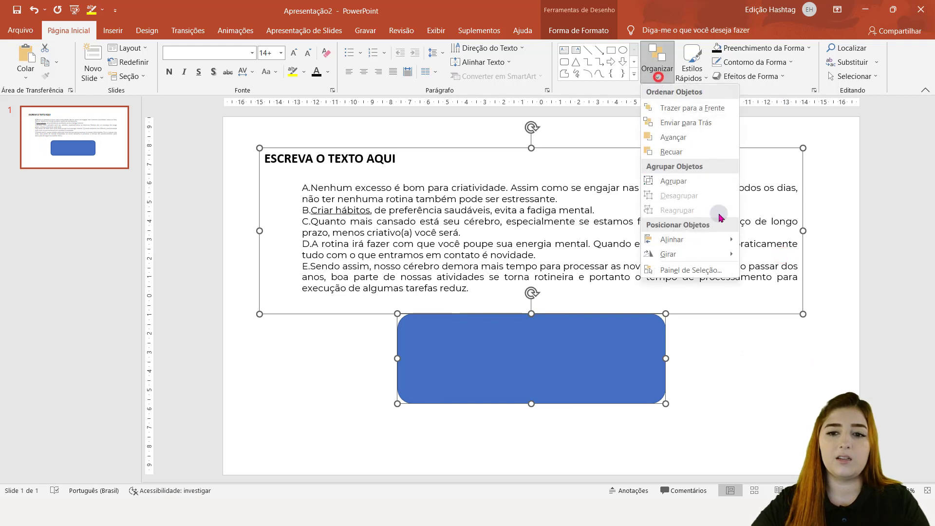
click(697, 242)
click(811, 364)
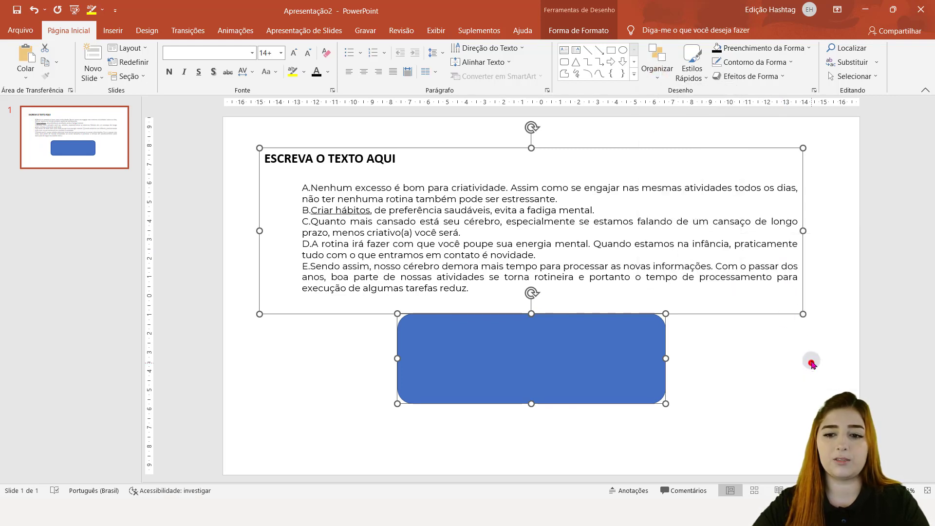
click(656, 75)
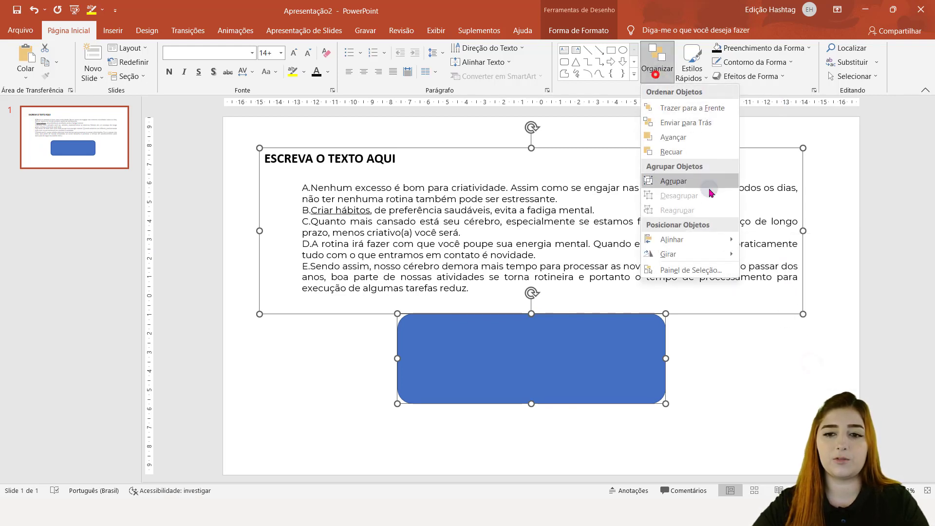
click(689, 244)
click(769, 254)
Open the Selection Pane listing the rounded rectangle and CaixaDeTexto 7.
click(658, 73)
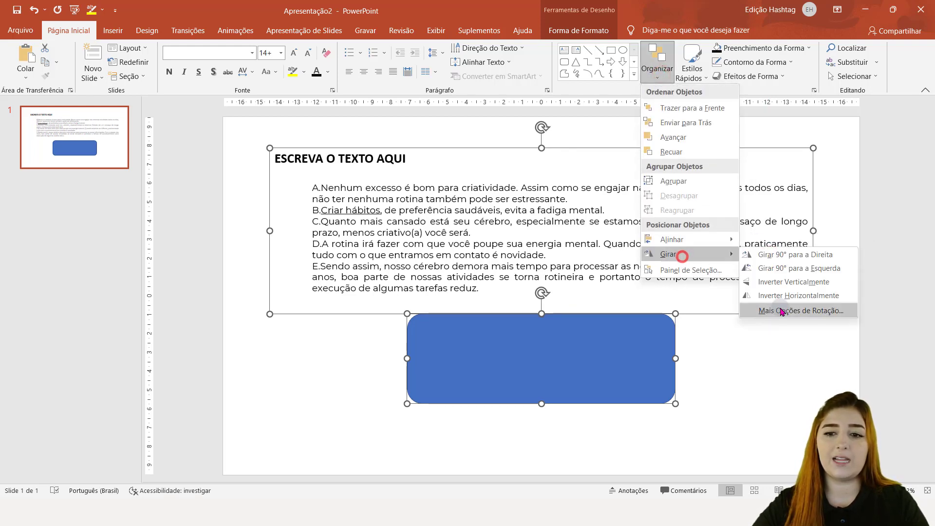
mouse_move(672, 240)
click(781, 301)
click(658, 66)
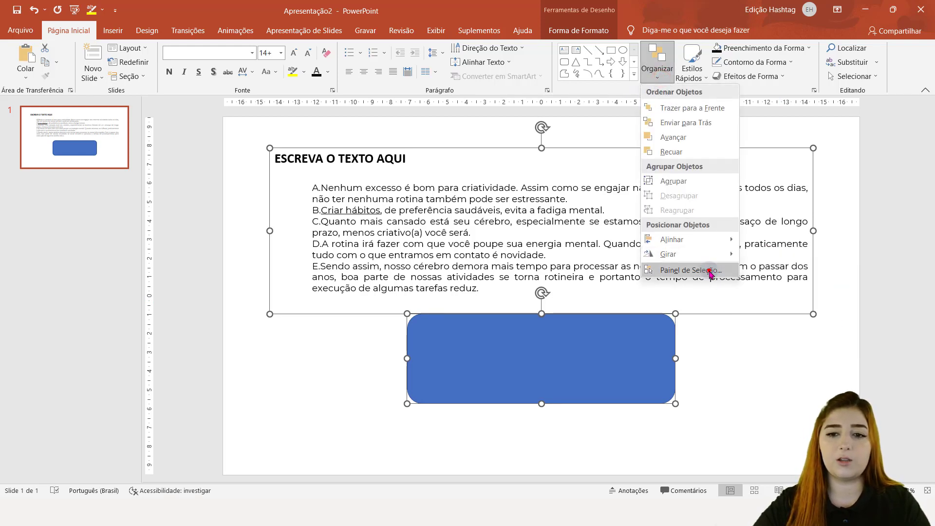
click(710, 274)
Toggle the text box and rectangle visibility in the Selection Pane, then drag the rectangle below the text box.
click(729, 335)
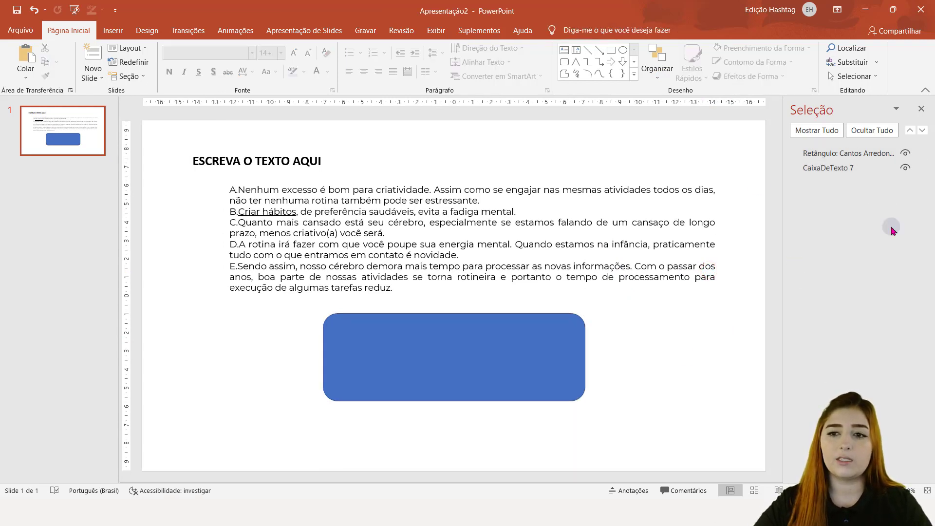
click(905, 169)
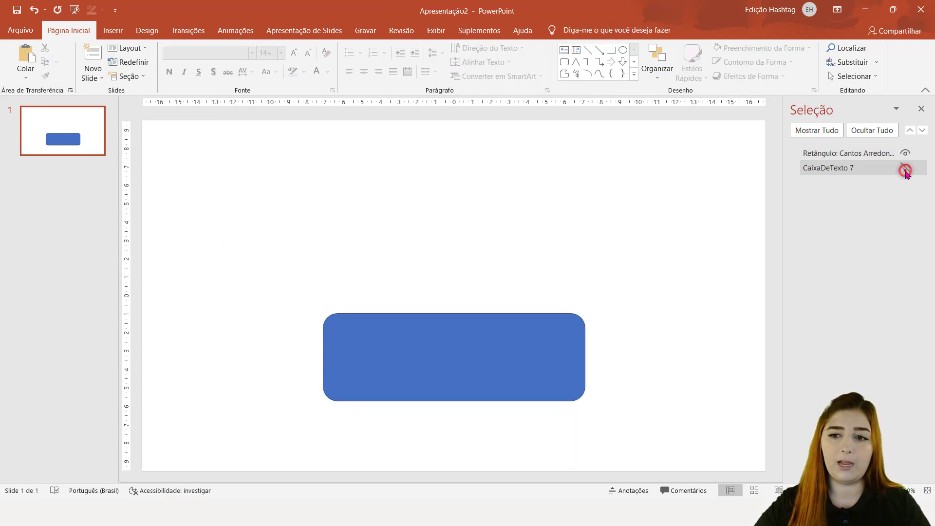
click(906, 169)
click(906, 153)
click(908, 154)
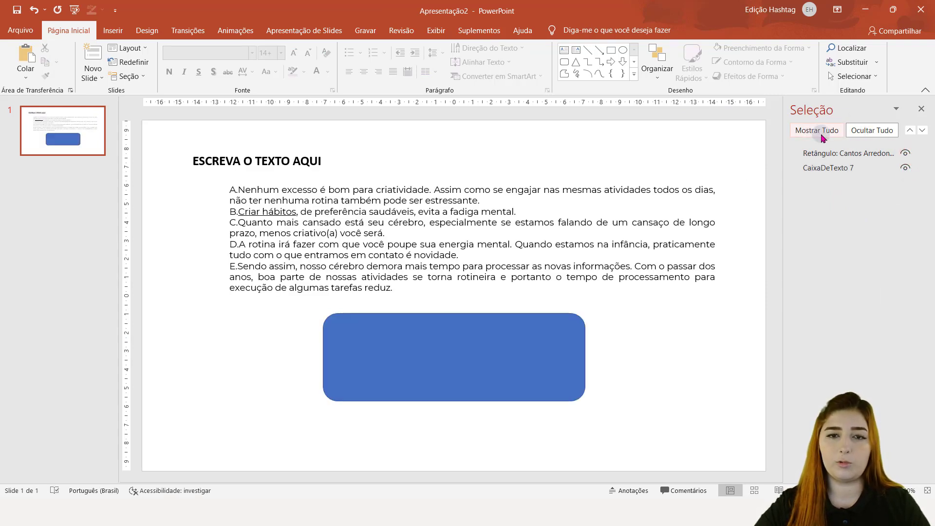
drag(844, 153, 845, 182)
drag(844, 184, 845, 184)
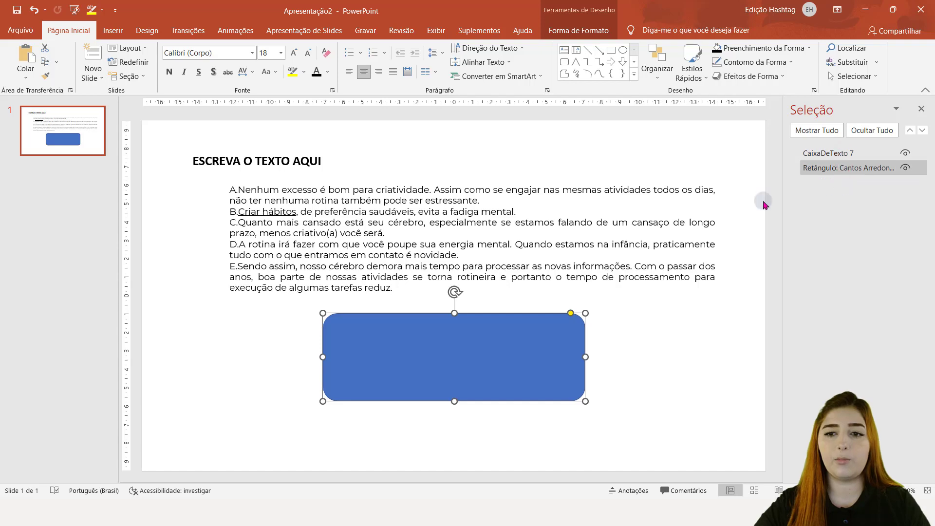
Move and stretch the blue rounded rectangle to cover the heading and lettered list.
drag(467, 337, 333, 166)
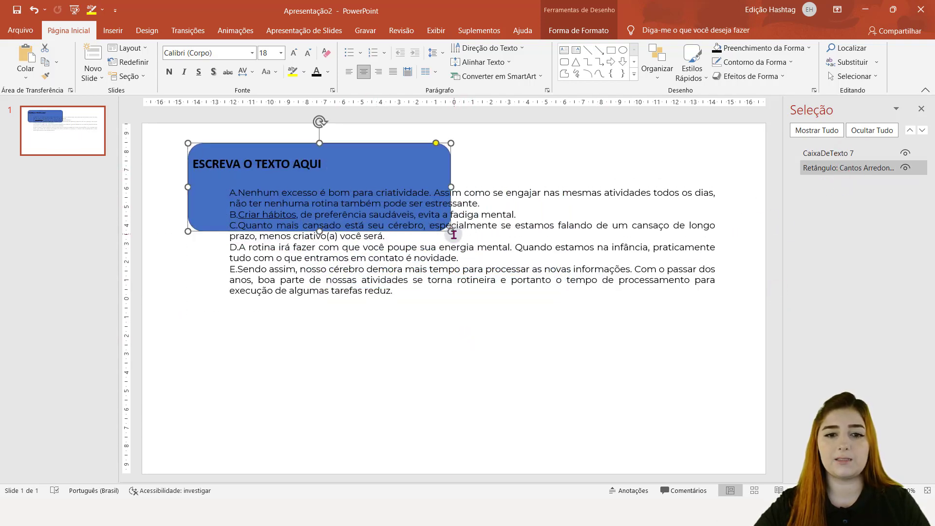
drag(451, 232, 735, 337)
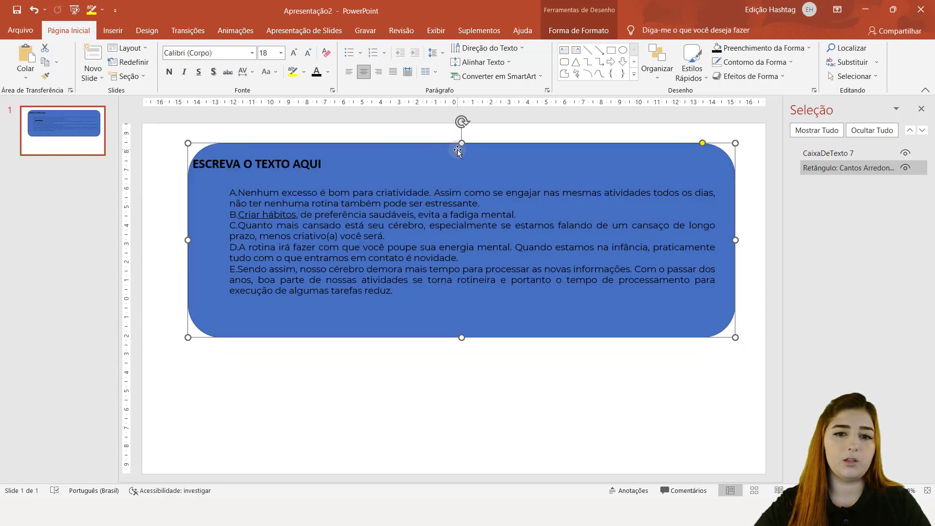
drag(458, 151, 450, 148)
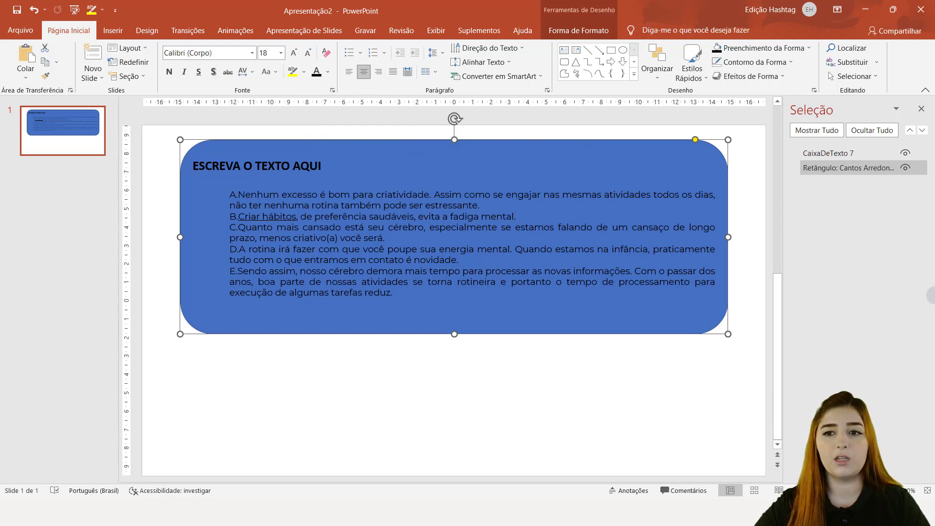
drag(728, 236, 742, 237)
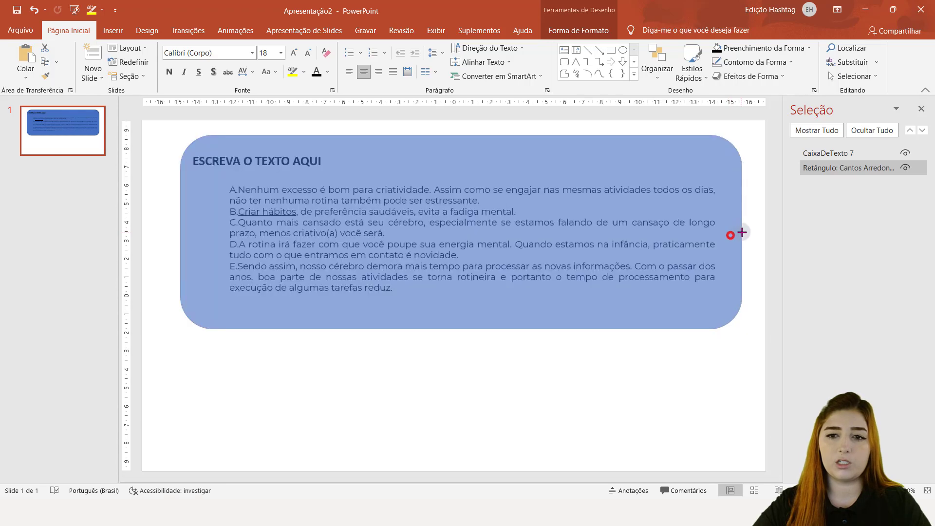
mouse_move(709, 141)
mouse_down()
mouse_move(720, 142)
mouse_move(712, 149)
mouse_up()
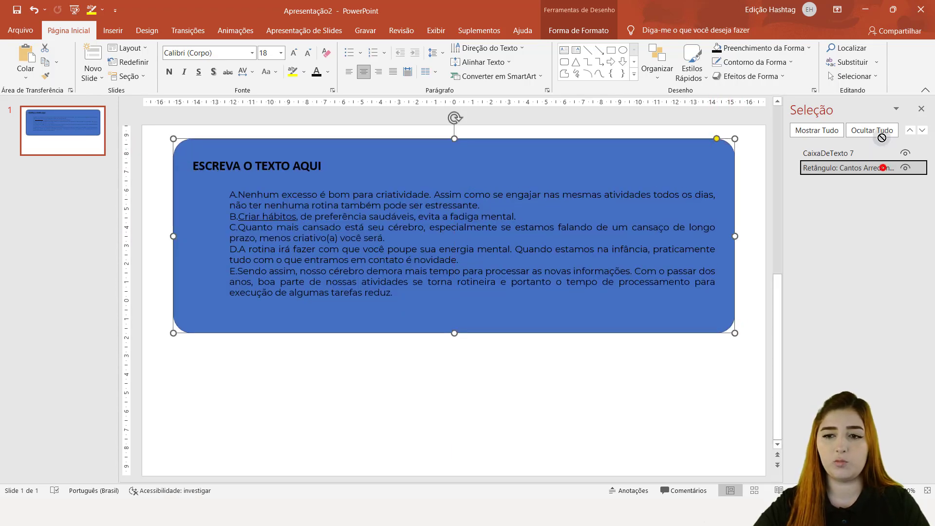
Reorder the layers so the text box sits in front of the rectangle, then close the Selection Pane.
drag(882, 168, 872, 152)
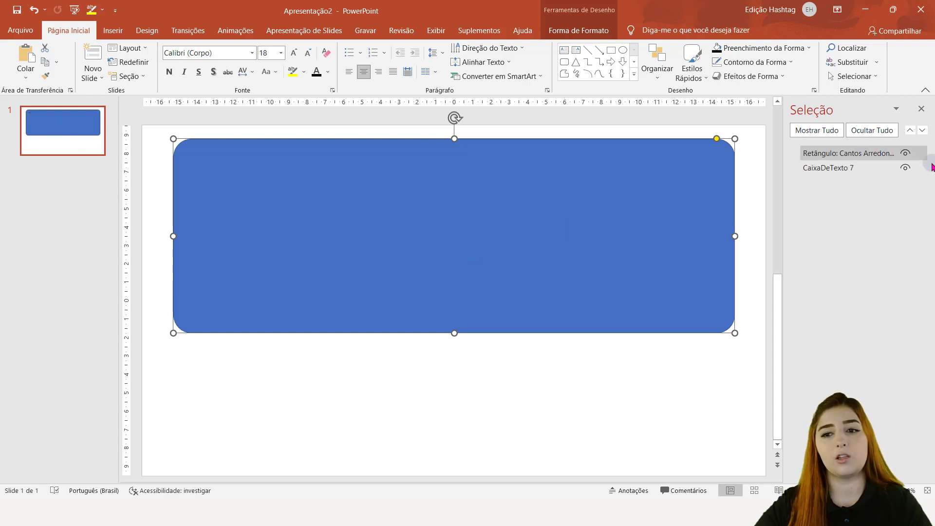
drag(852, 167, 853, 155)
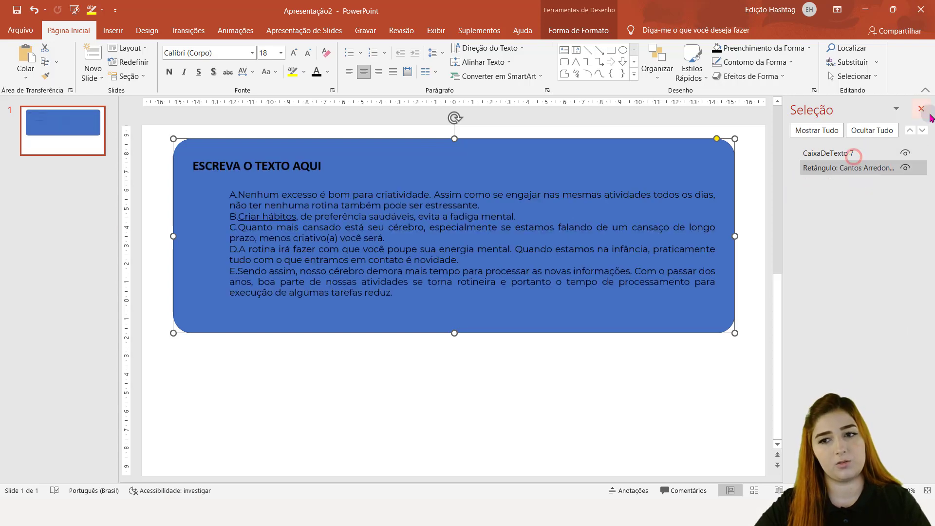
click(925, 111)
Bend a point of the rounded rectangle using Edit Points, then undo the change.
click(869, 240)
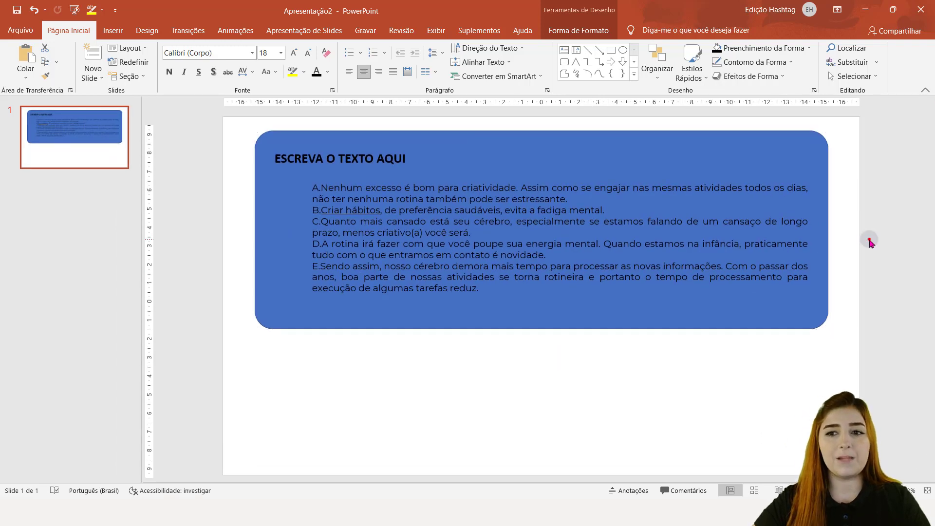
click(487, 145)
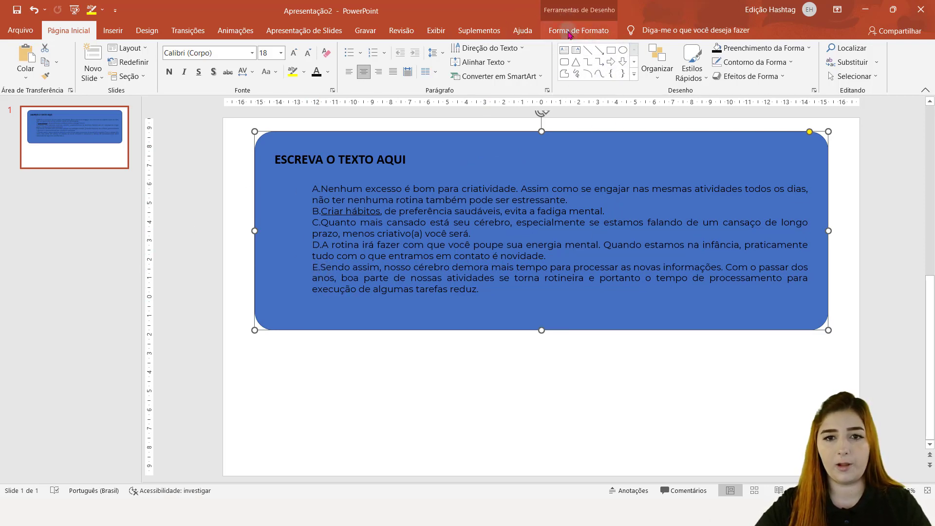
click(567, 35)
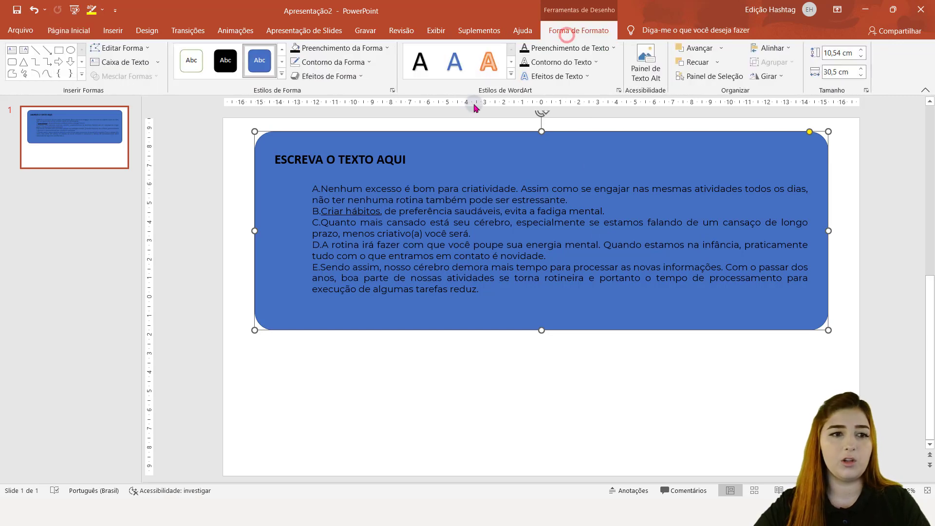
click(146, 47)
click(146, 46)
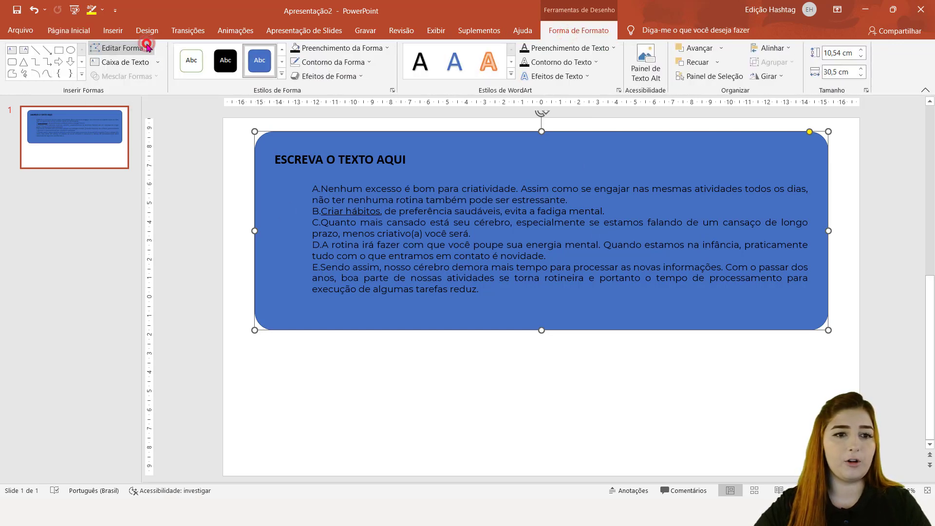
click(156, 74)
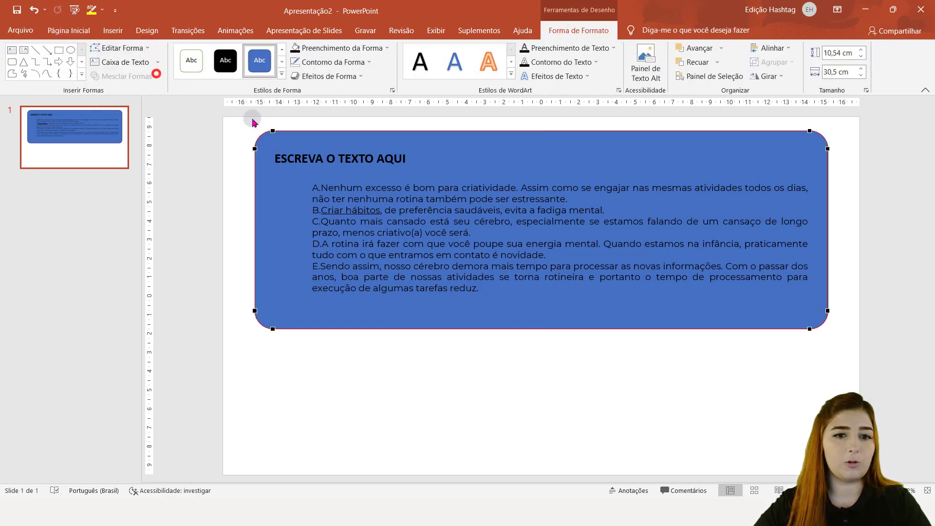
drag(279, 172, 280, 182)
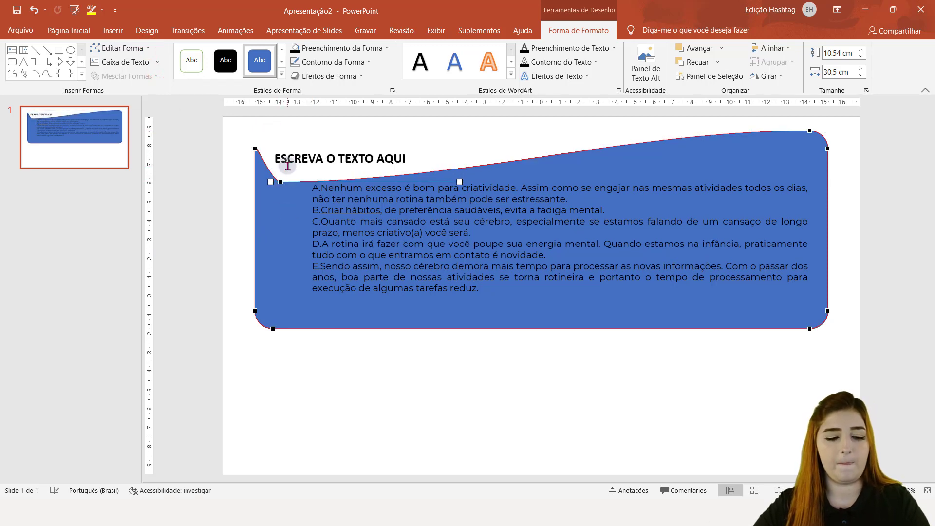
key(ctrl+z)
Draw a horizontal text box at the slide's top-left, discard it, and reselect the rectangle.
click(141, 63)
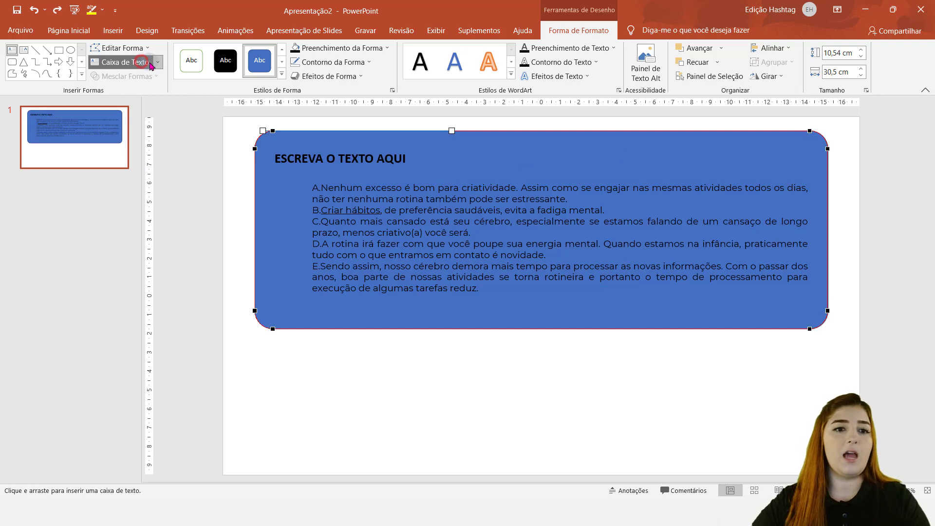
click(158, 64)
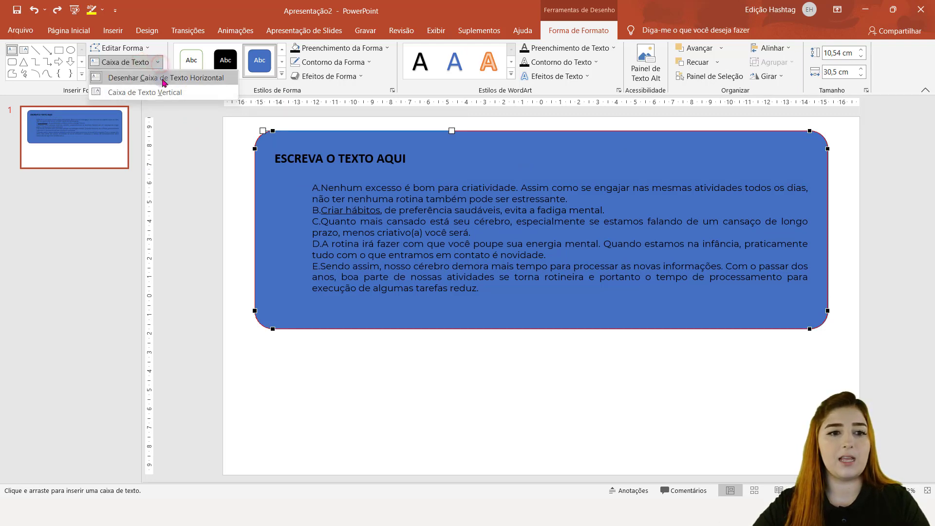
click(163, 79)
drag(255, 134, 334, 202)
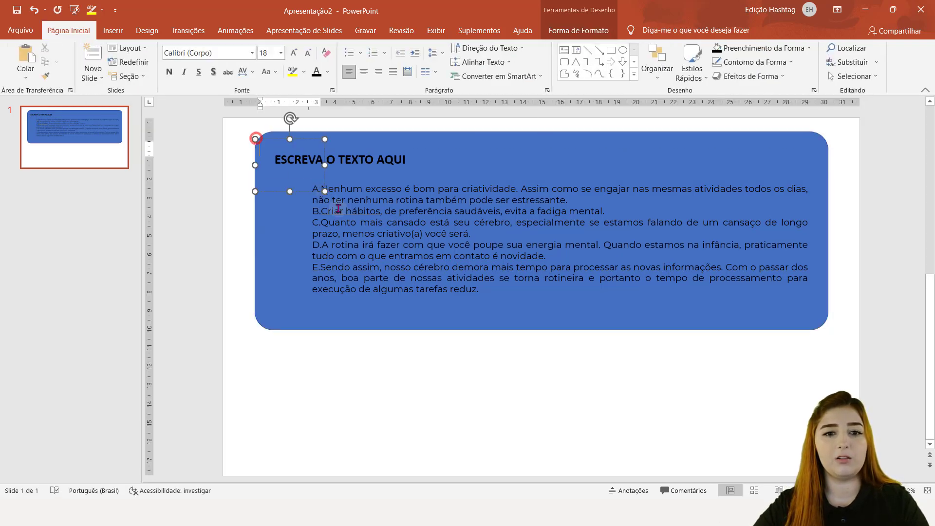
click(418, 324)
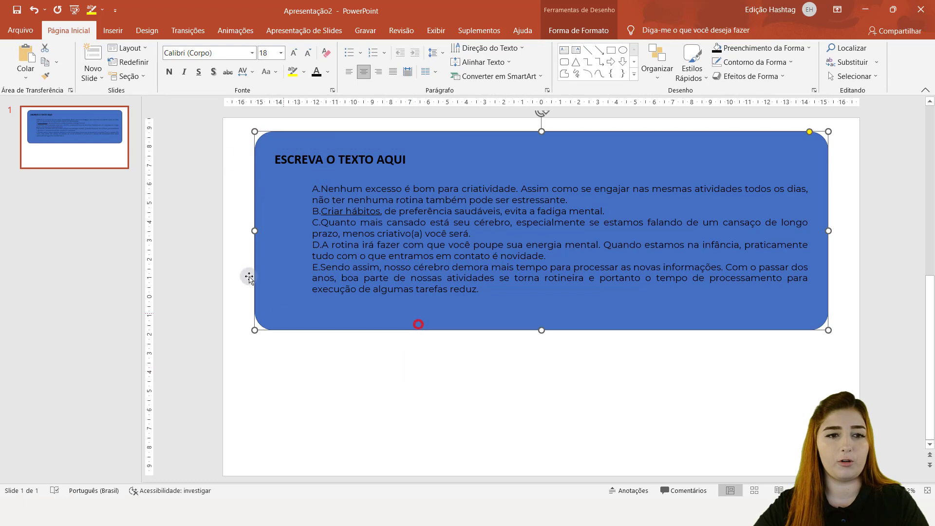
click(582, 30)
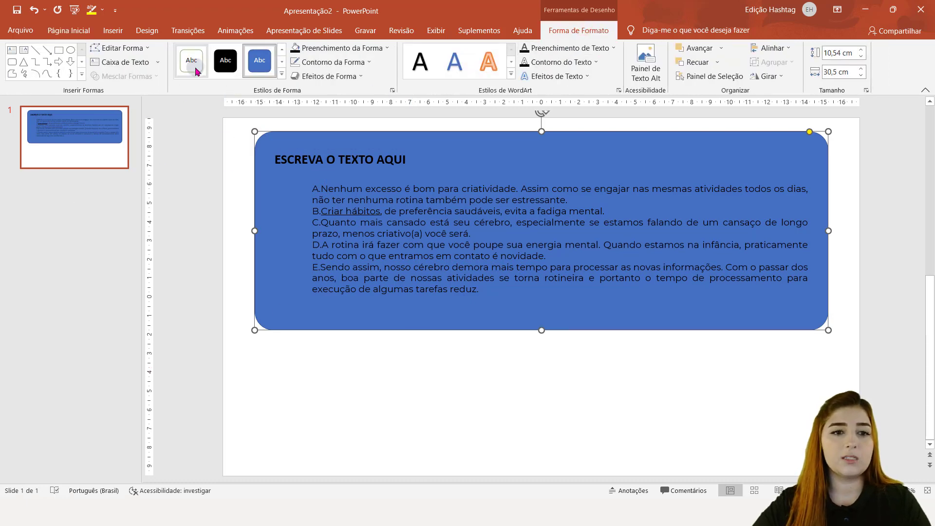
Try the black shape style, then keep the white, green-outlined style on the rectangle.
click(225, 60)
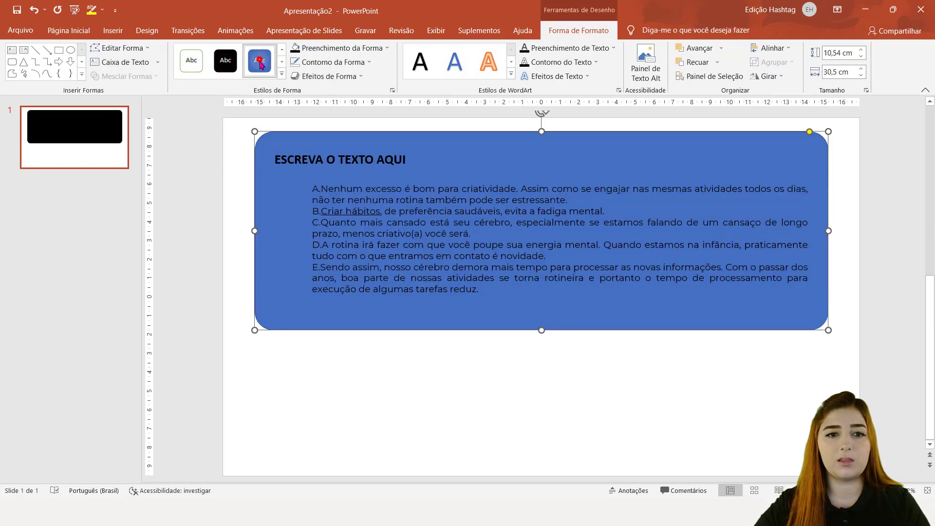
click(185, 61)
click(282, 75)
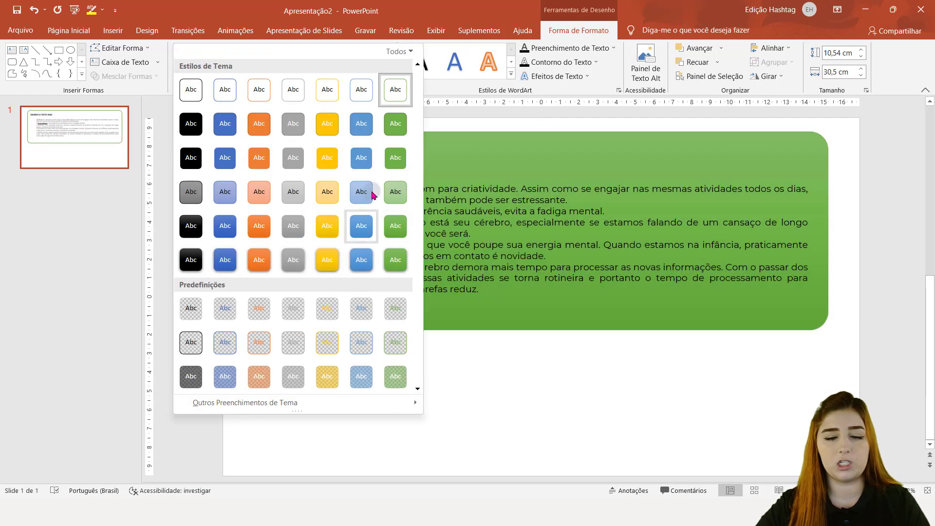
click(462, 123)
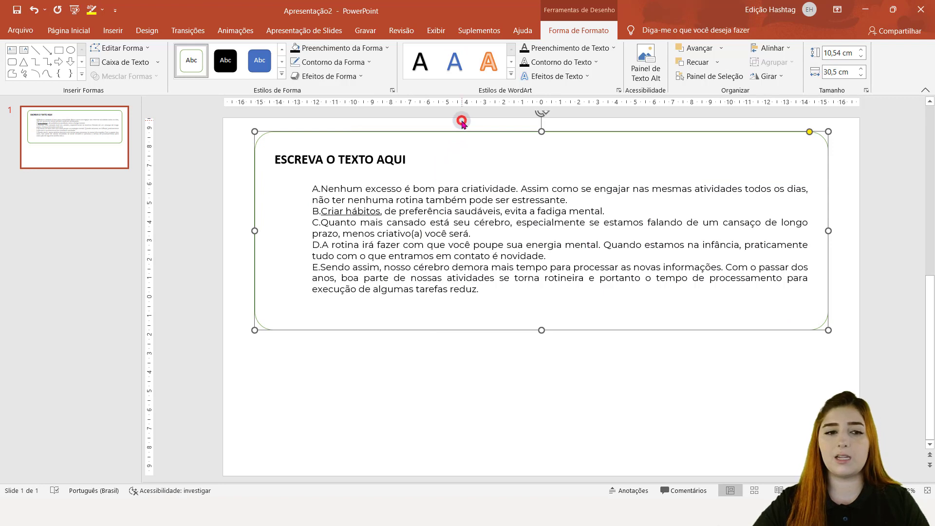
Try a dark brown fill and brown outline, then set a white fill with a blue outline.
click(358, 48)
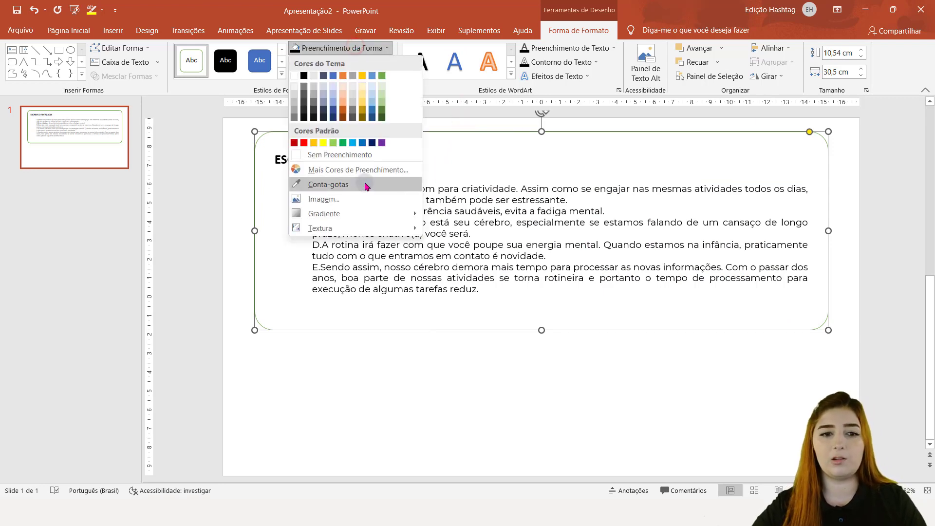
click(343, 118)
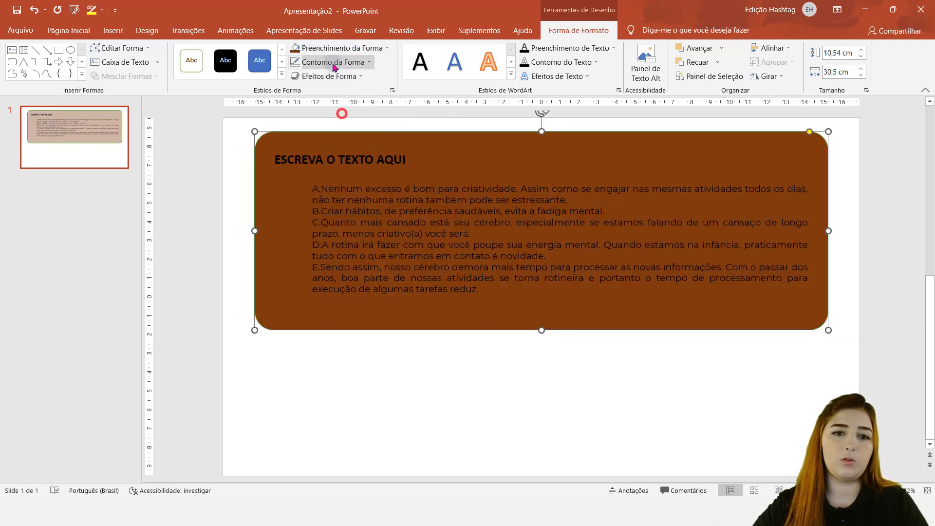
click(332, 62)
click(341, 132)
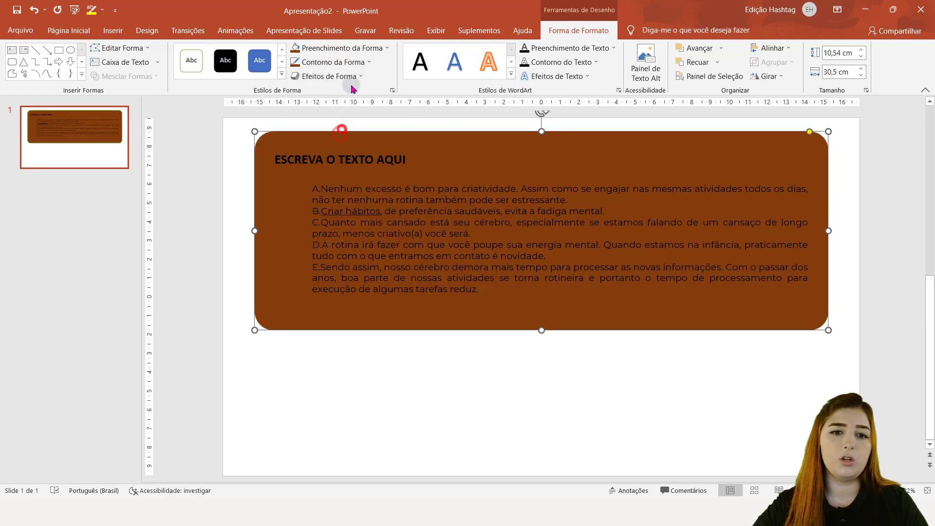
click(350, 47)
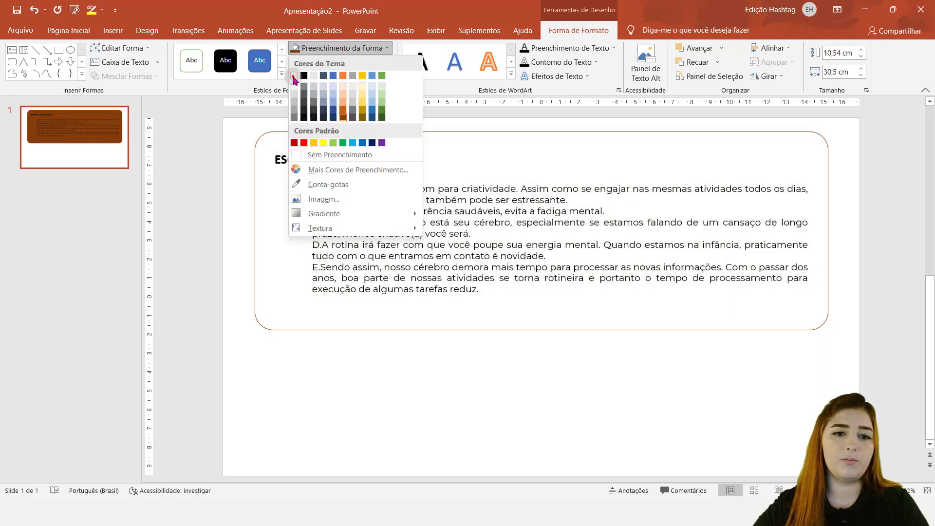
click(294, 76)
click(331, 62)
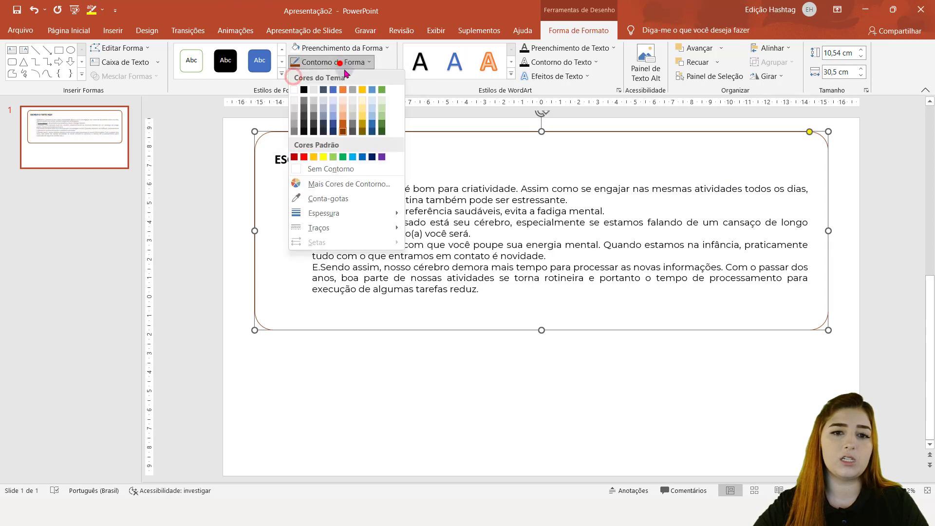
click(362, 157)
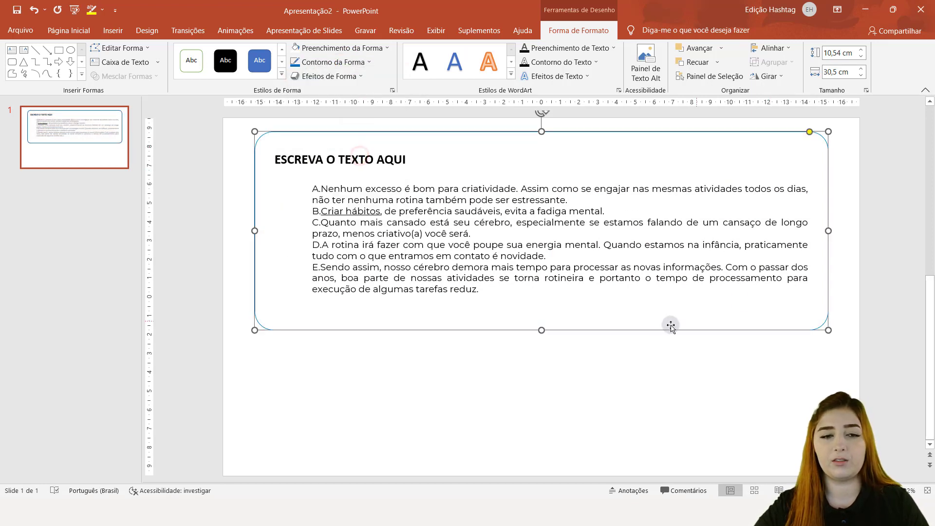
Apply a shadow preset, then switch to an Inner shadow and select the inner text box.
click(360, 76)
mouse_move(338, 208)
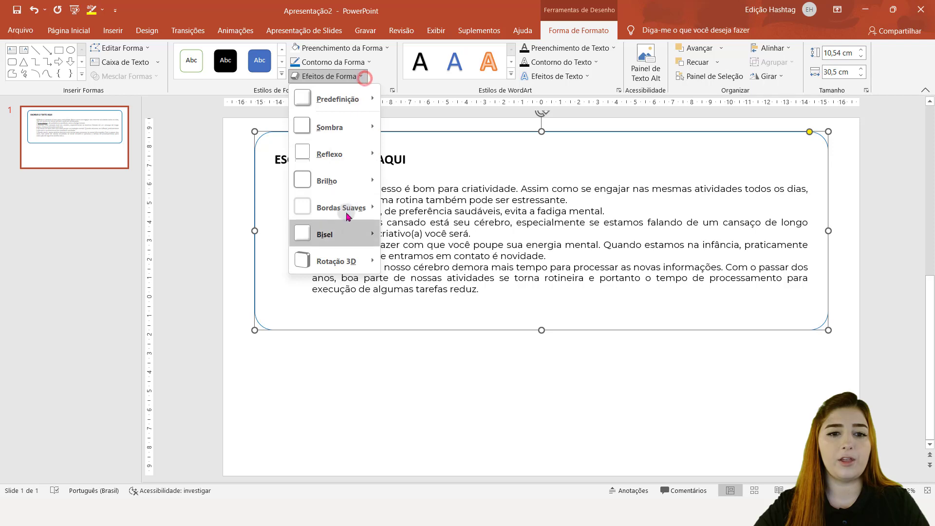
mouse_move(337, 99)
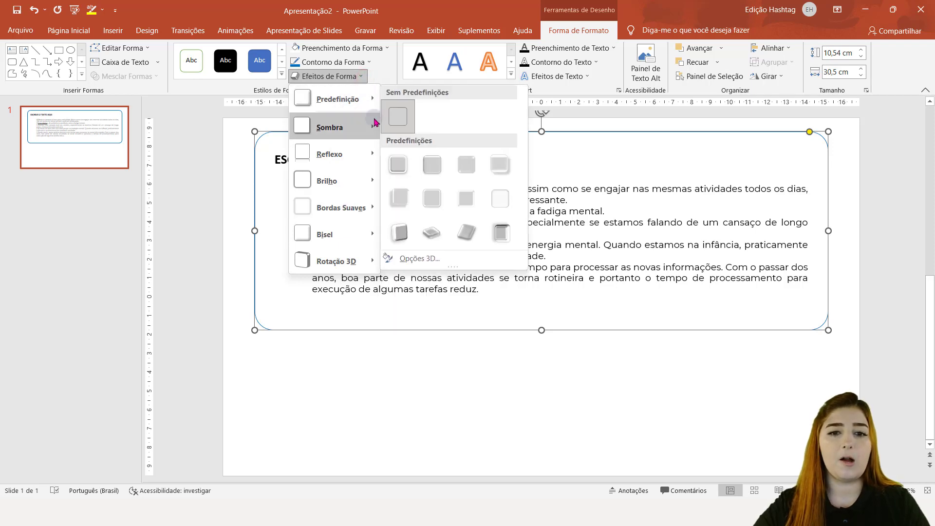
click(441, 171)
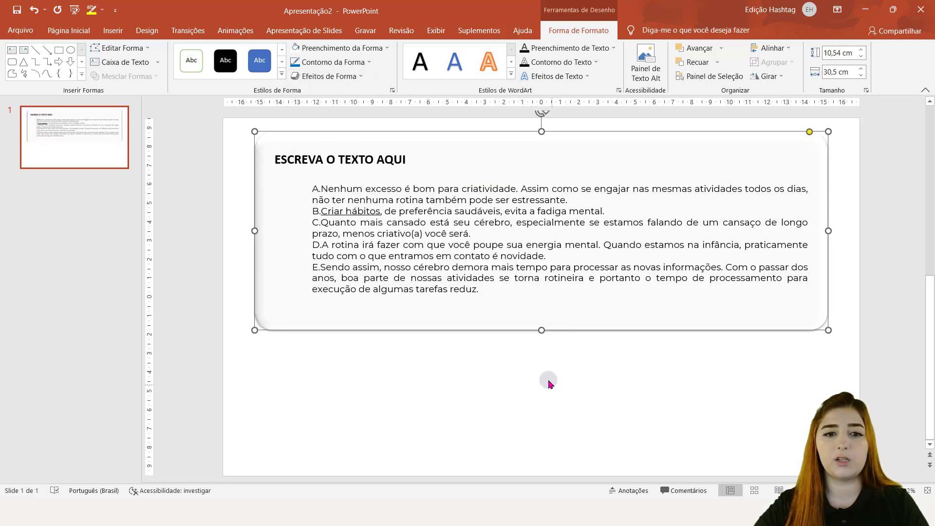
click(548, 379)
click(421, 140)
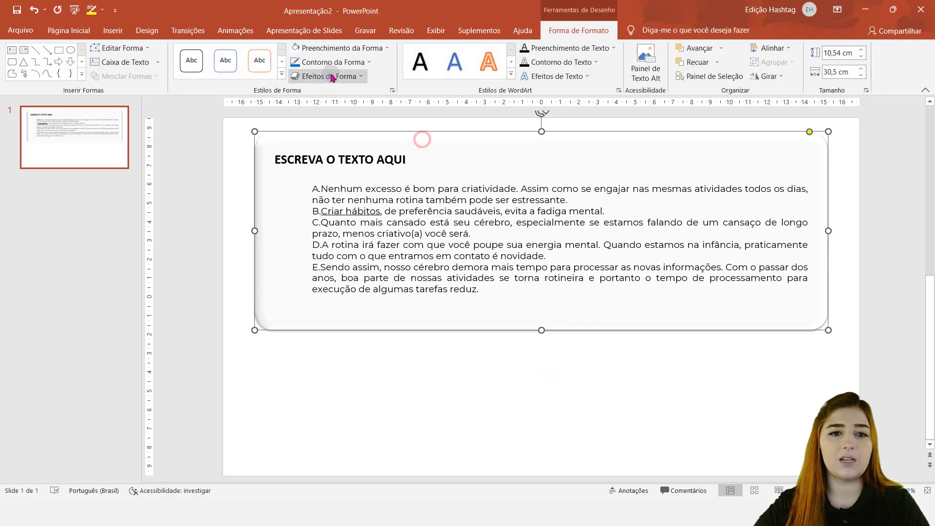
click(357, 78)
click(343, 128)
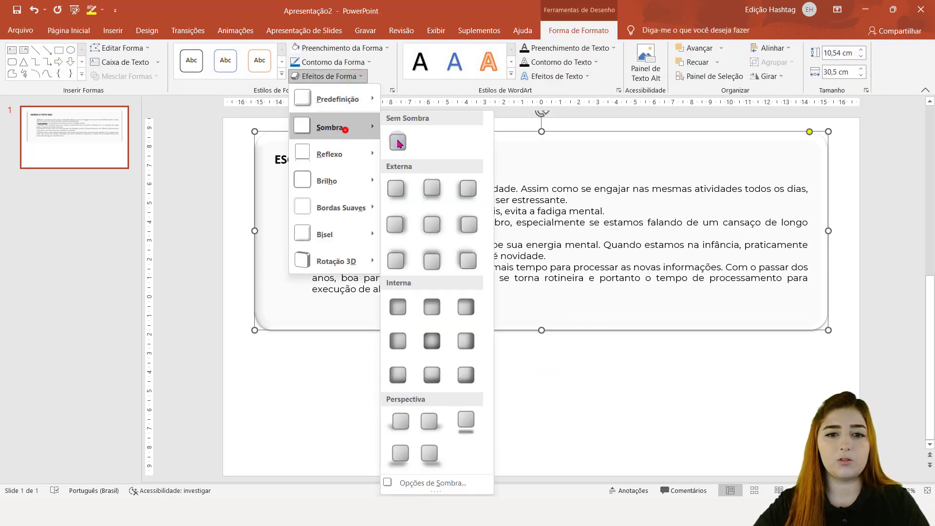
click(432, 338)
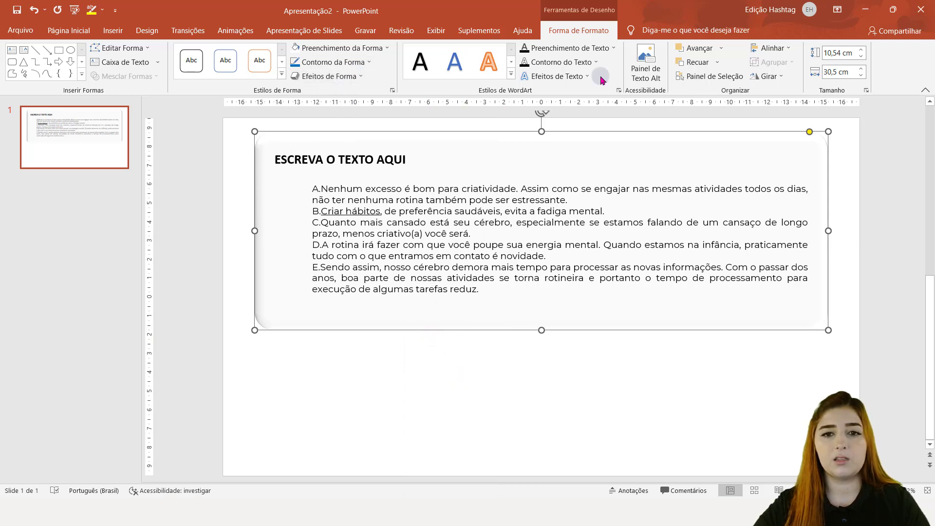
click(528, 313)
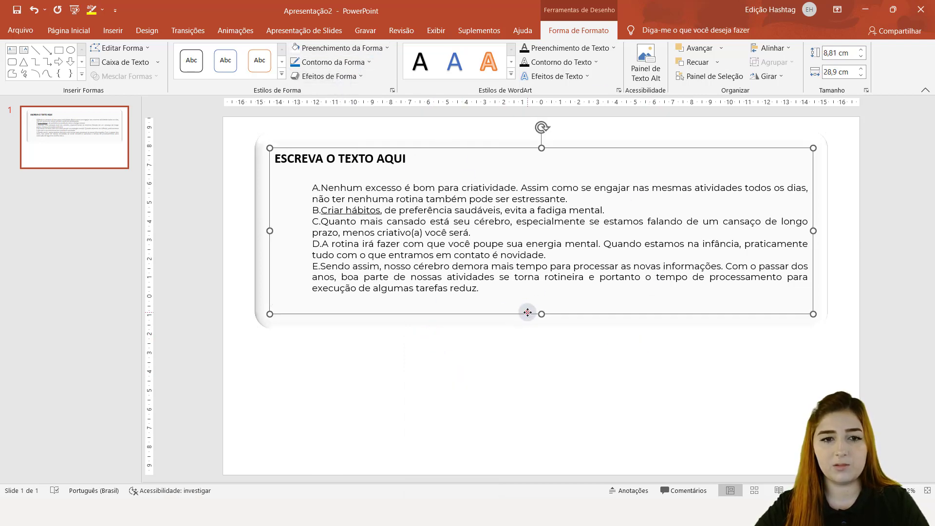
Select the heading and apply the blue, then the dark patterned WordArt style.
triple_click(365, 157)
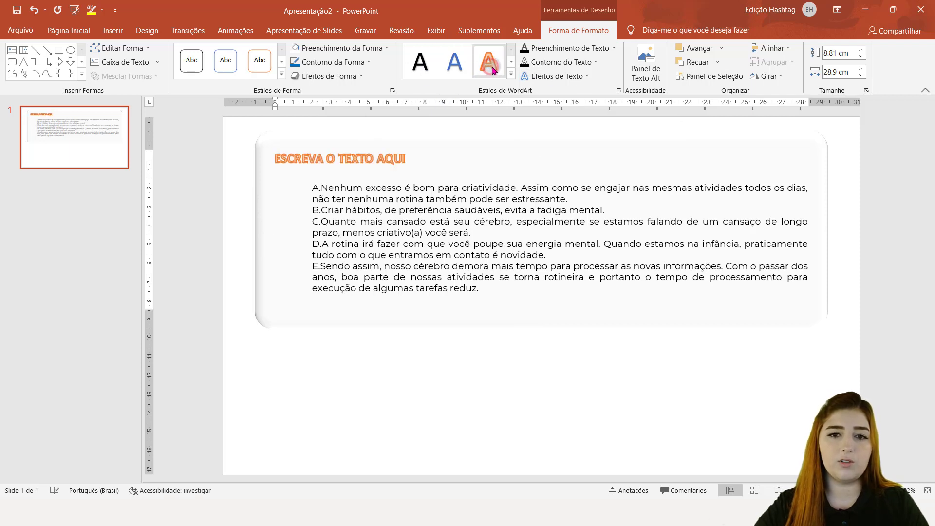
click(511, 74)
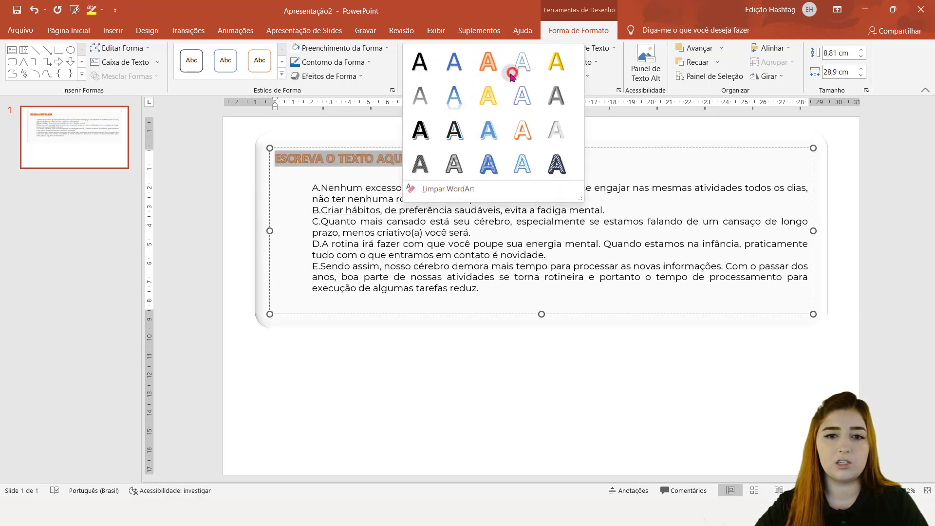
click(486, 139)
click(512, 74)
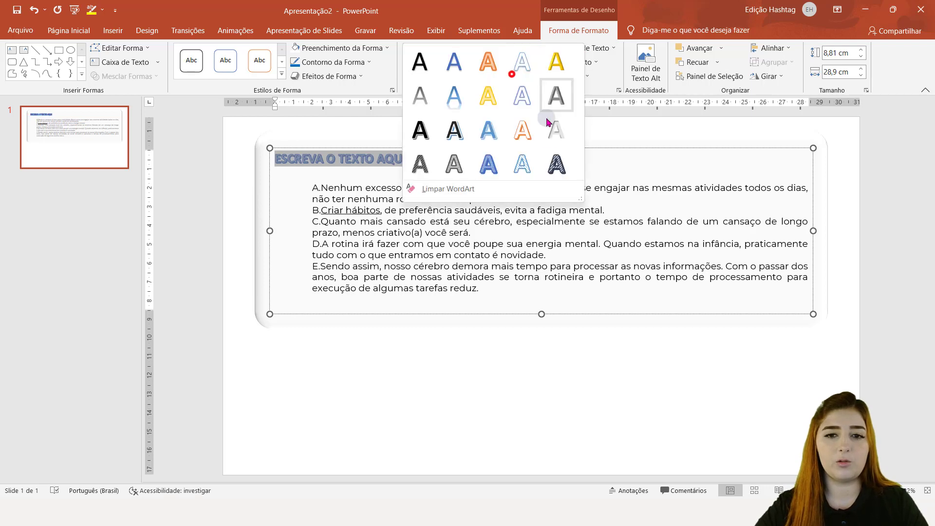
click(555, 165)
click(511, 73)
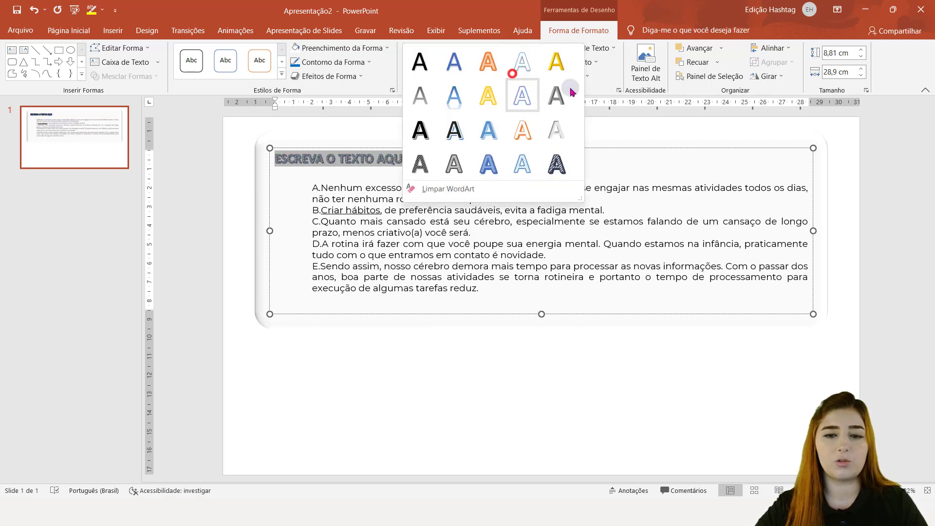
Add a Reflection text effect and a darker text fill to the heading.
click(604, 74)
click(586, 79)
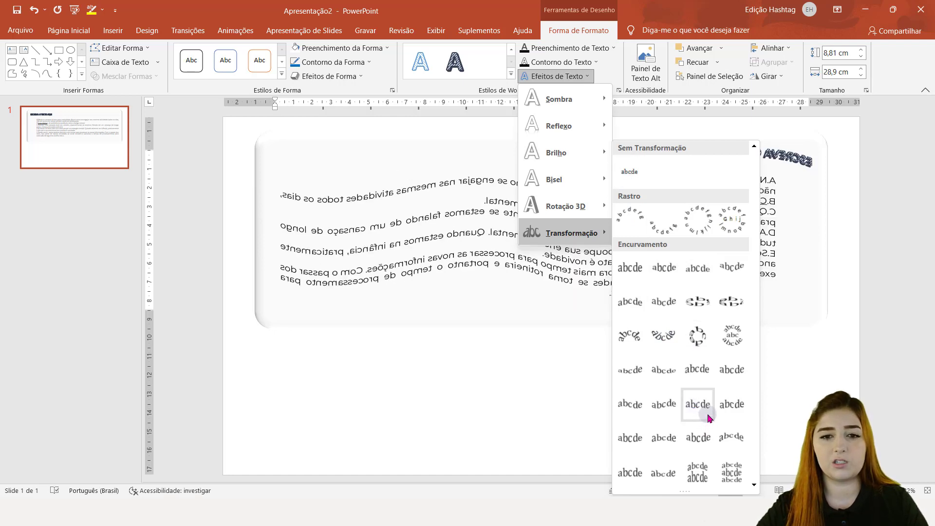
mouse_move(563, 126)
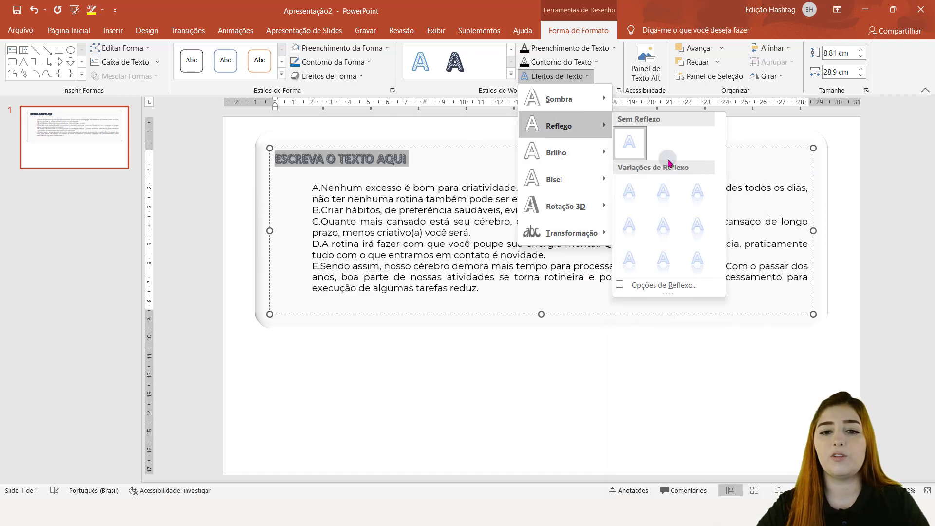
click(664, 191)
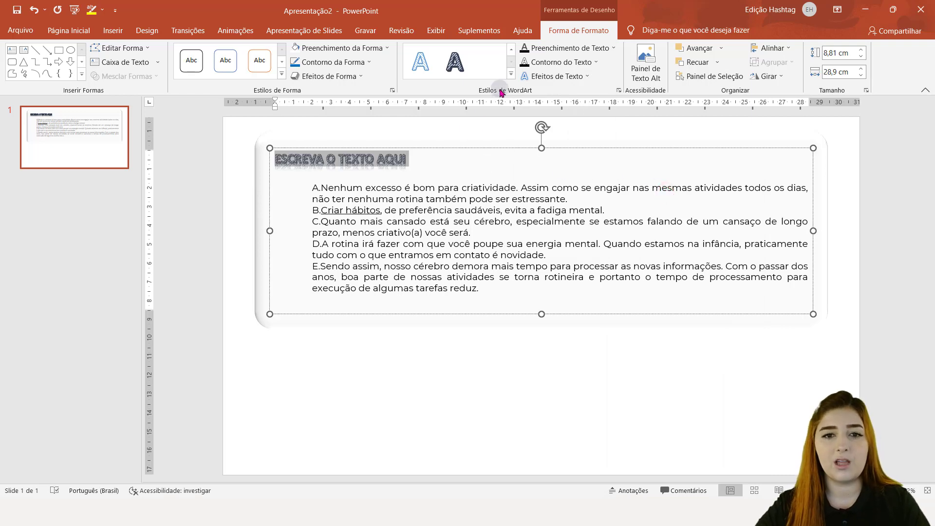
click(553, 51)
click(529, 75)
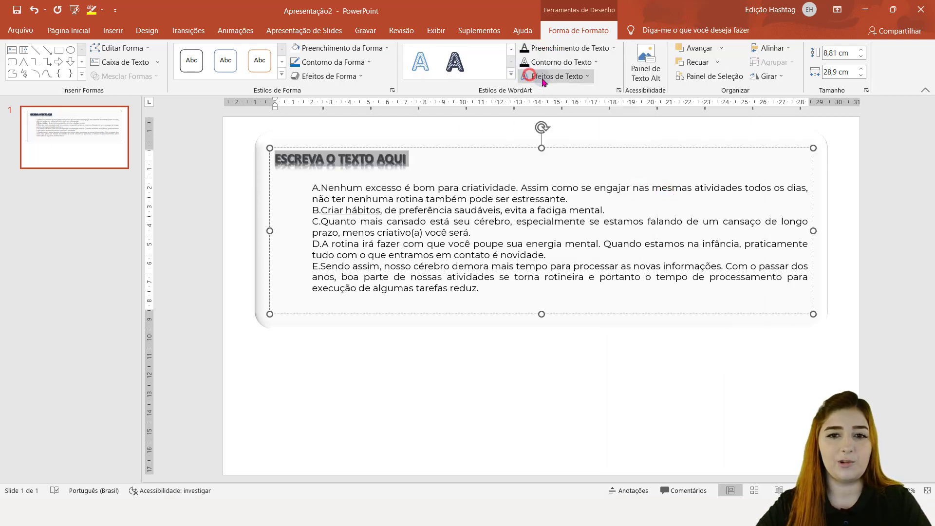
Apply the plain black WordArt style to the heading, then click into paragraph E.
click(511, 49)
click(511, 49)
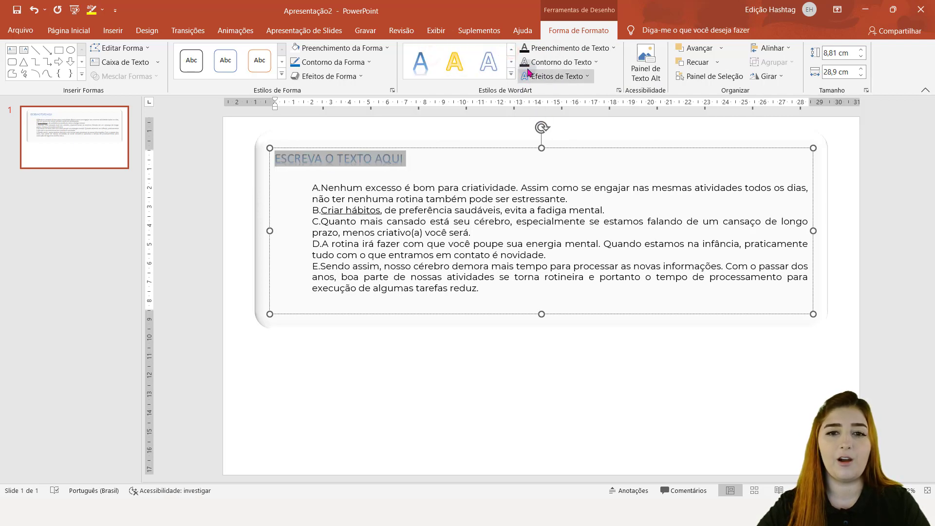
click(511, 49)
click(421, 60)
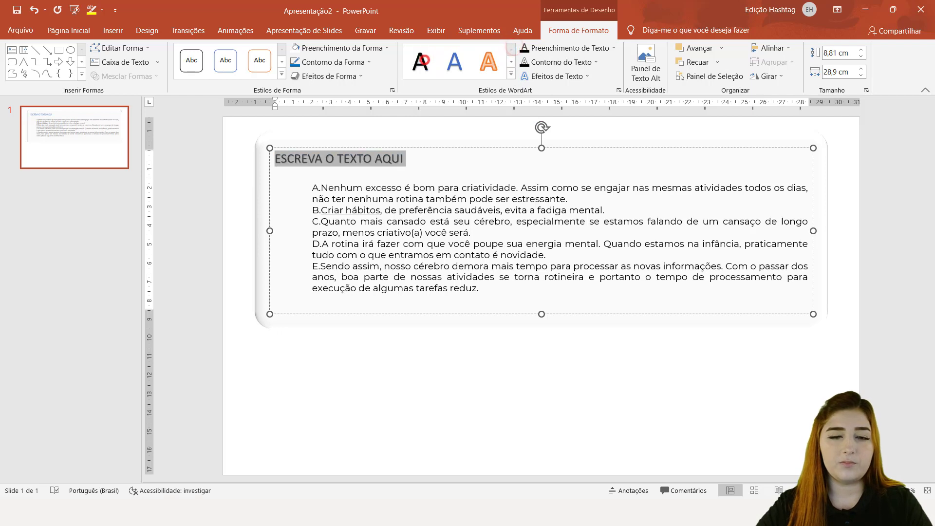
click(456, 338)
click(506, 267)
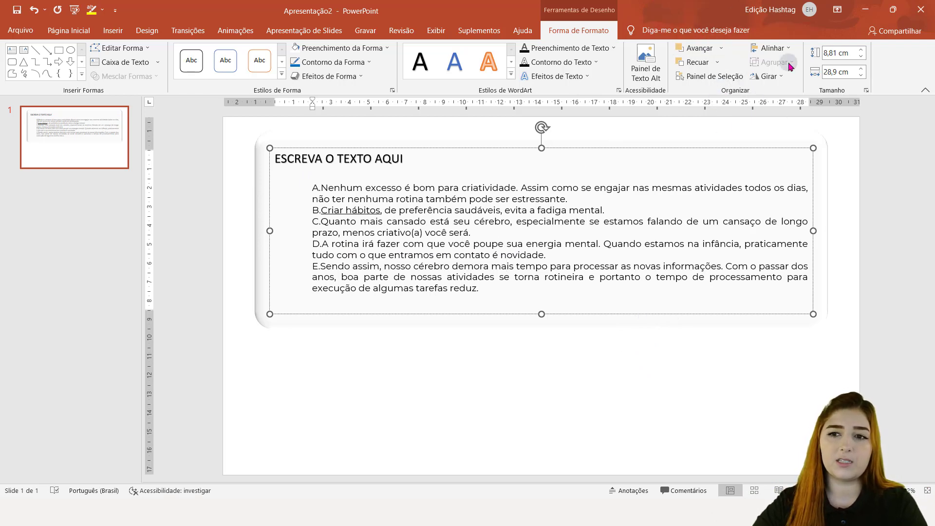
Check that only the heading and list remain on the white slide, then click into the heading.
click(656, 369)
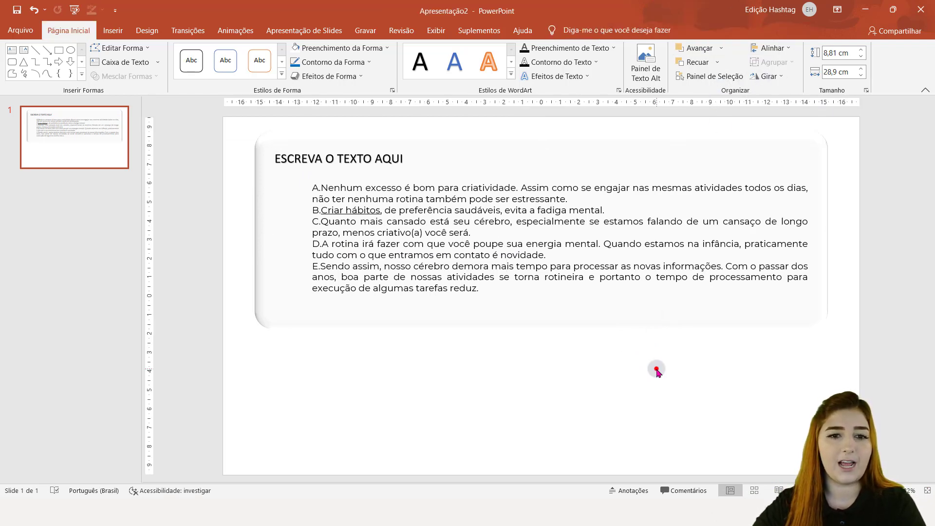
click(271, 158)
click(346, 305)
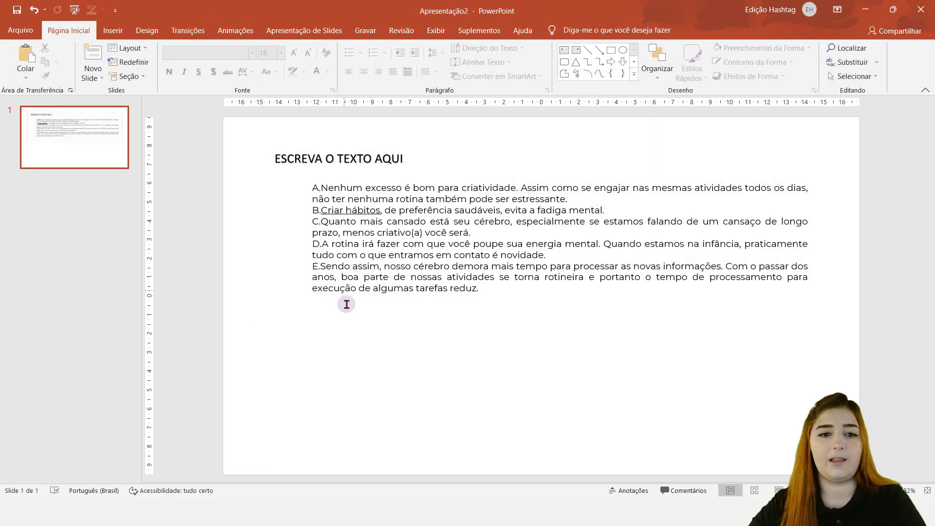
click(300, 156)
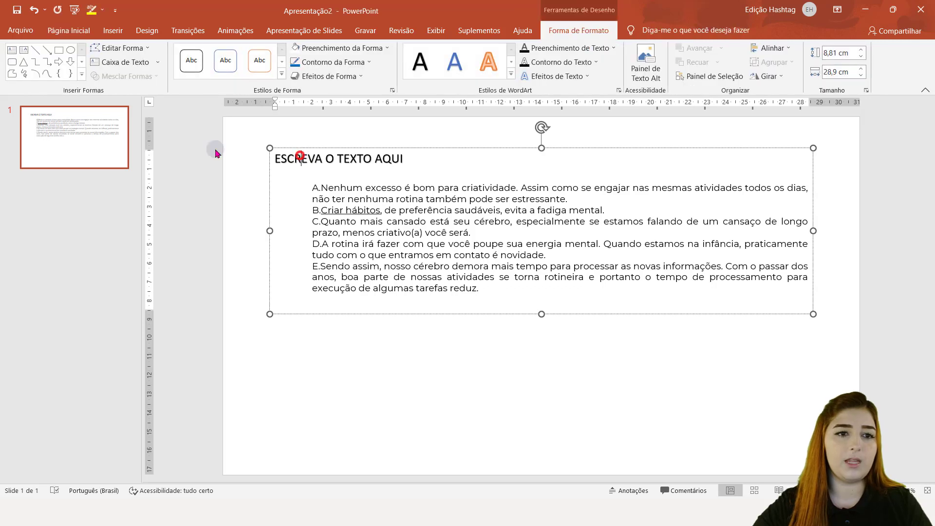
click(112, 33)
Browse and close the Shapes gallery, then open the Pictures source menu.
click(398, 360)
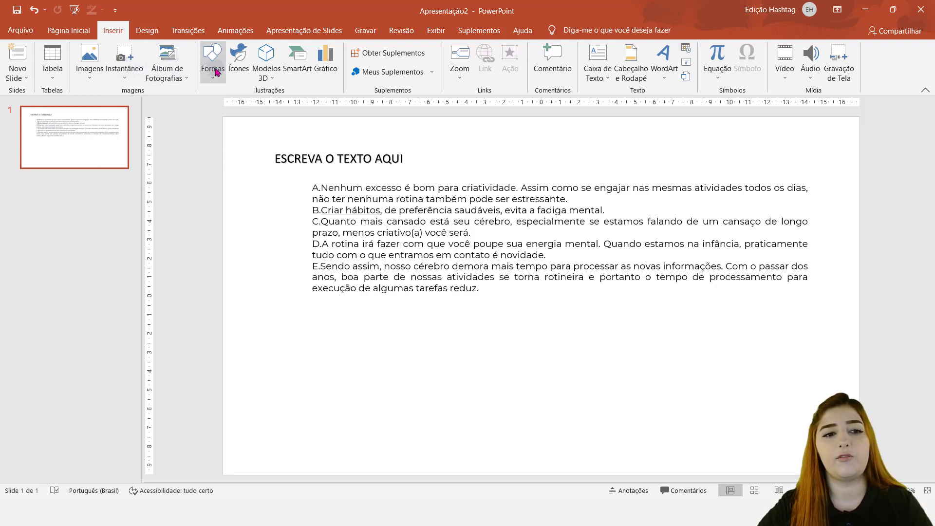
click(221, 79)
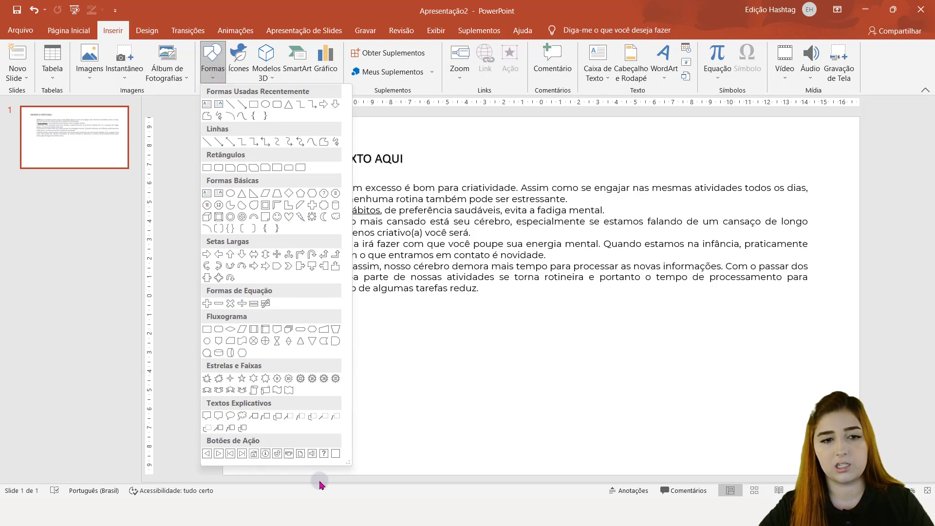
click(213, 72)
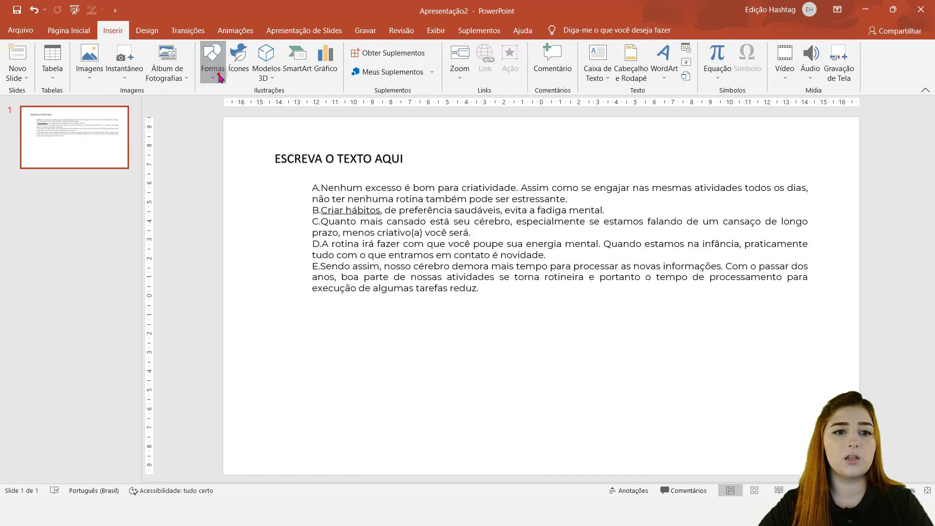
click(96, 71)
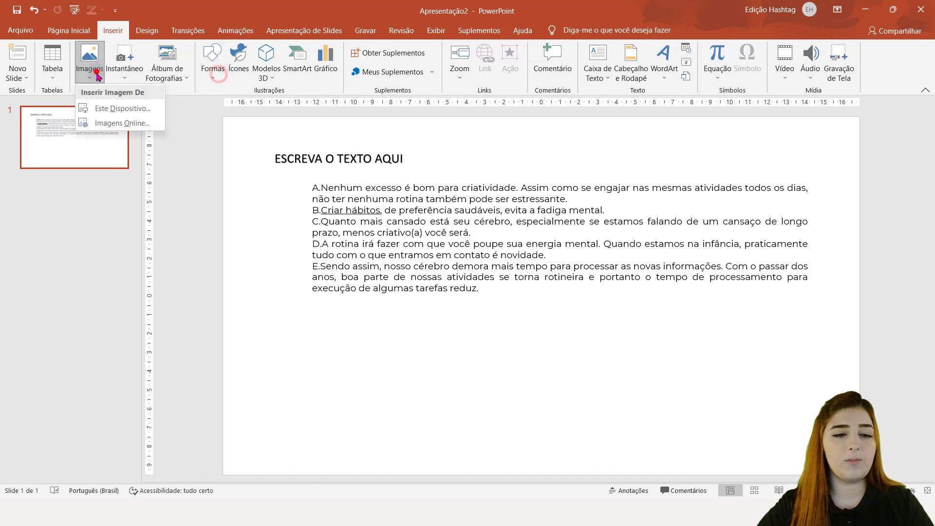
Insert a cake picture from the Maçã online category, widen it, then delete it.
click(138, 124)
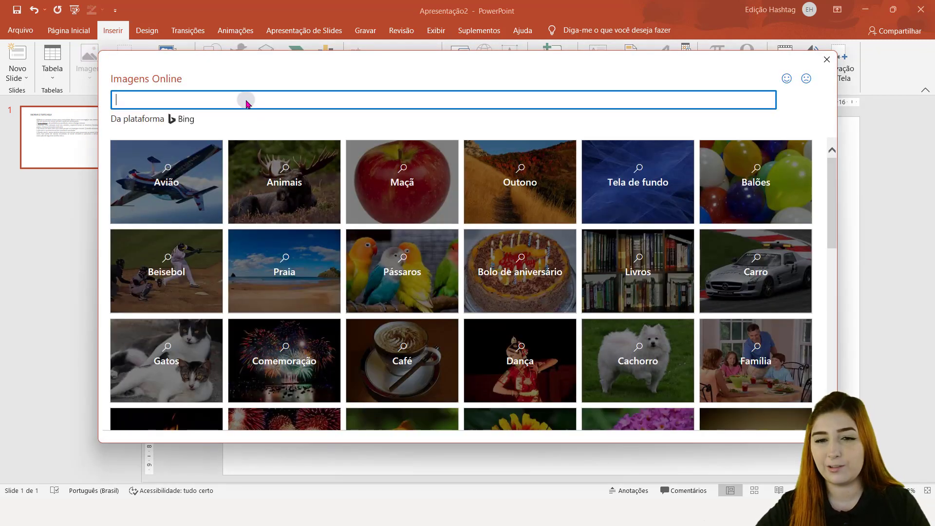
click(400, 197)
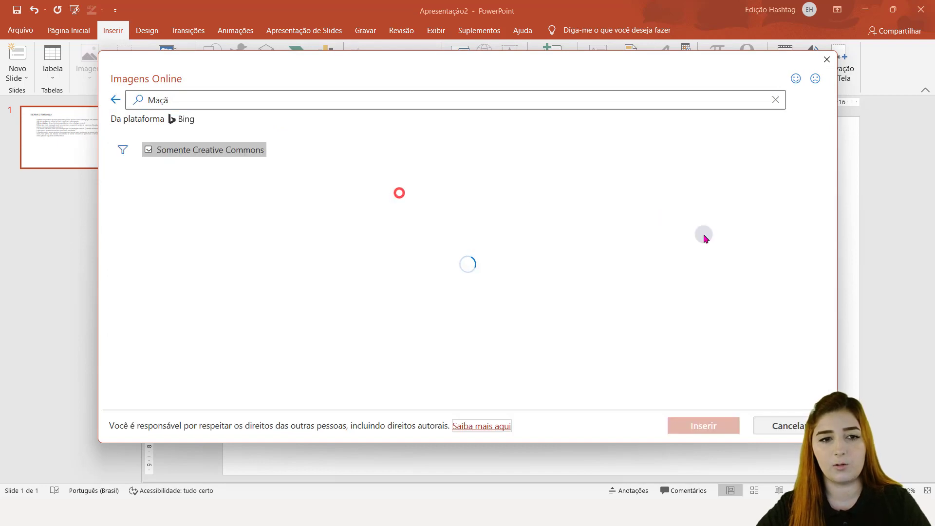
click(394, 314)
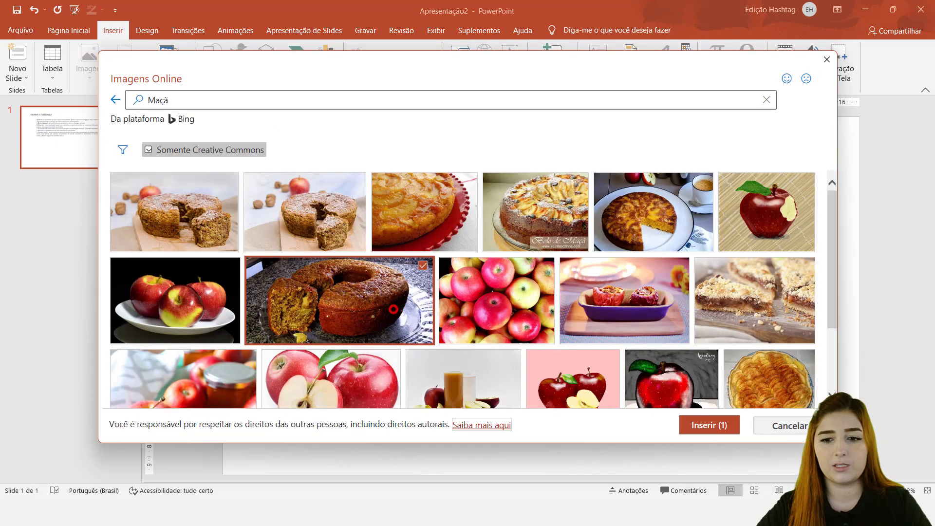
click(707, 430)
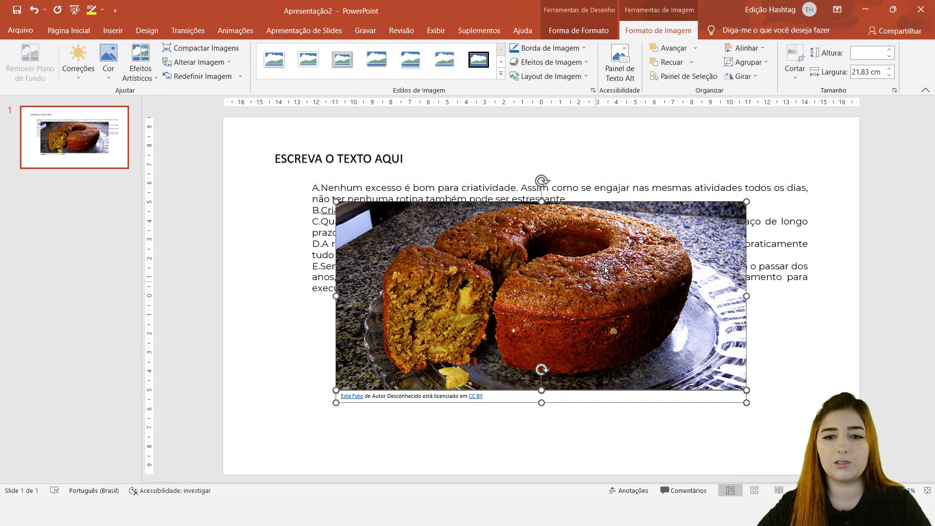
drag(746, 201, 781, 185)
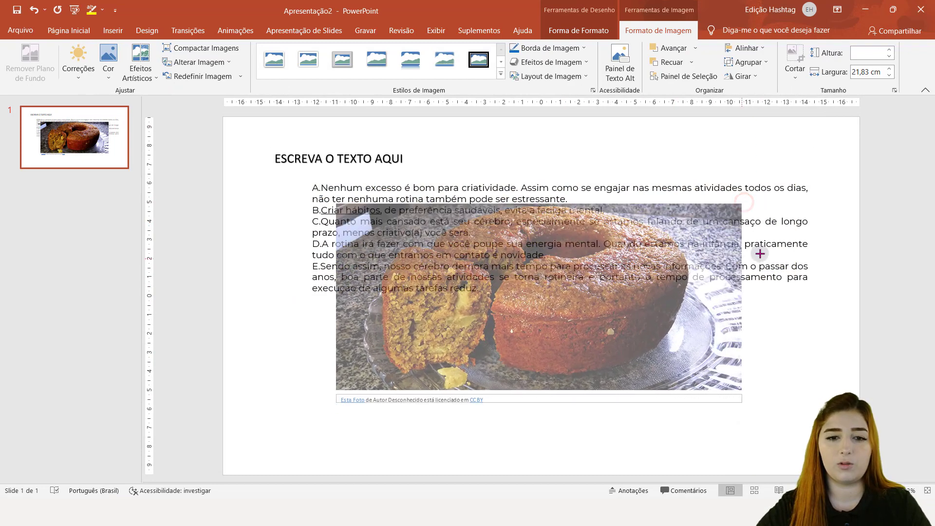
key(Delete)
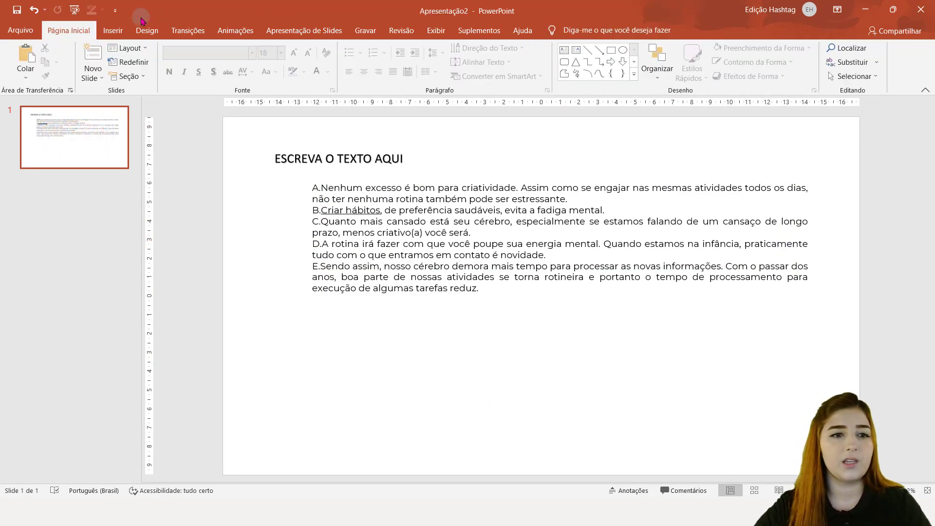
Insert the clarinet icon from Artes, place it below the paragraphs, and convert it to shapes.
click(112, 29)
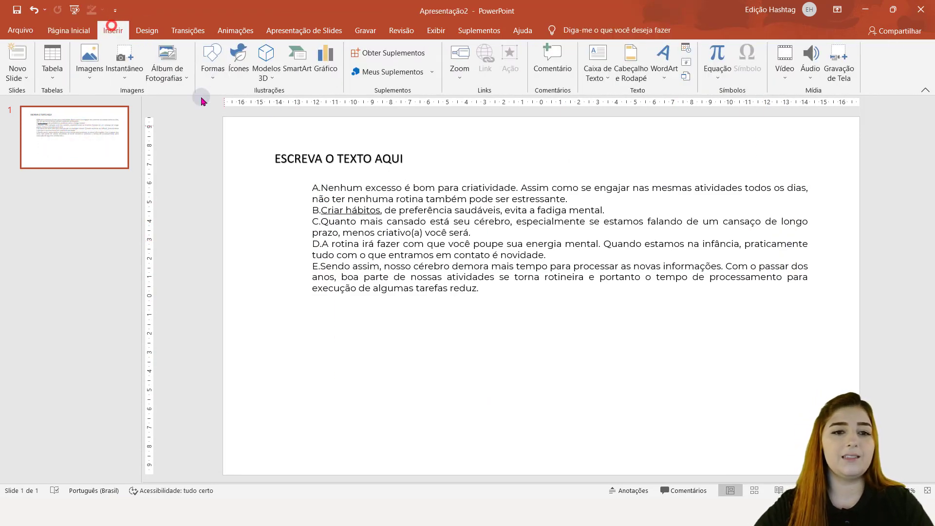
click(240, 63)
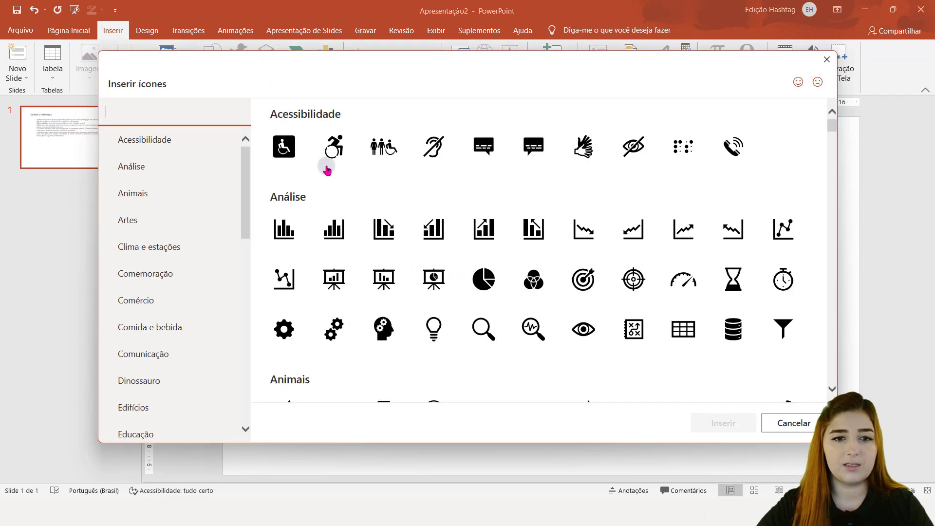
scroll(292, 263, down, 1)
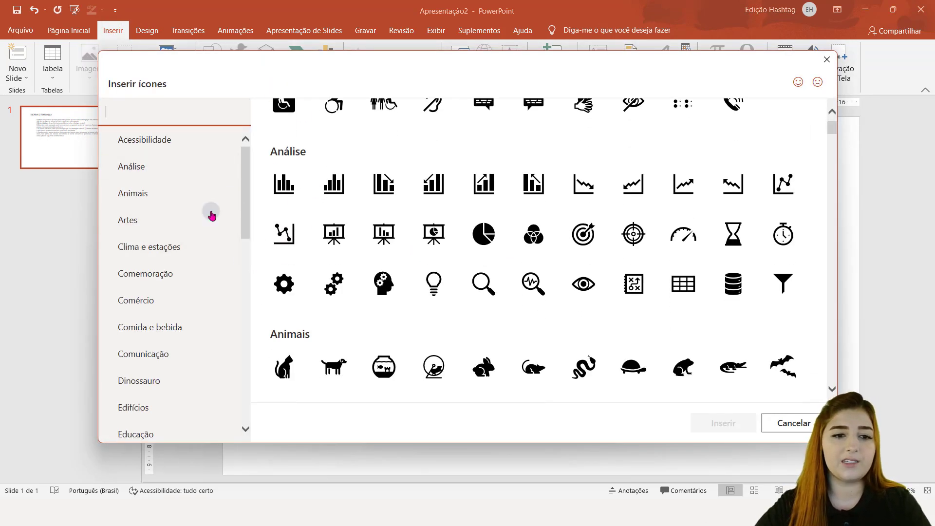
click(178, 243)
click(174, 195)
click(173, 160)
click(174, 140)
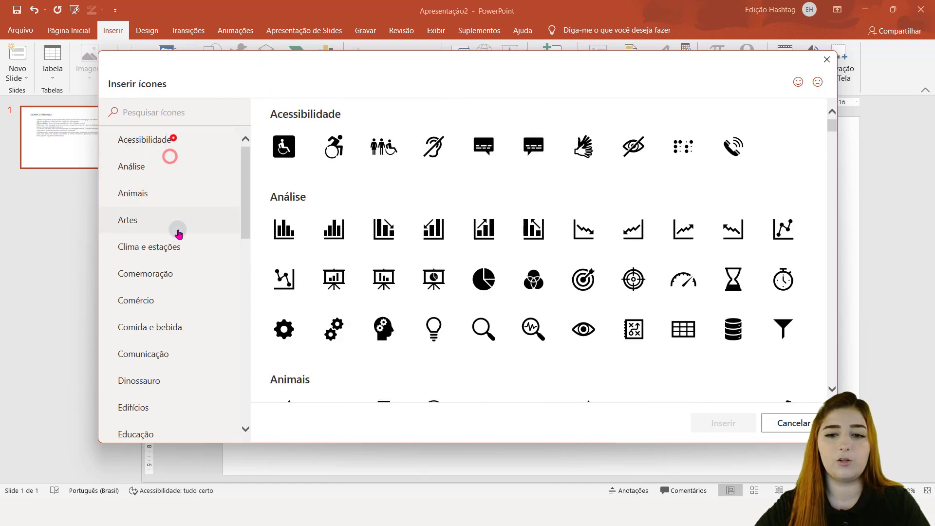
click(179, 234)
click(423, 263)
click(723, 421)
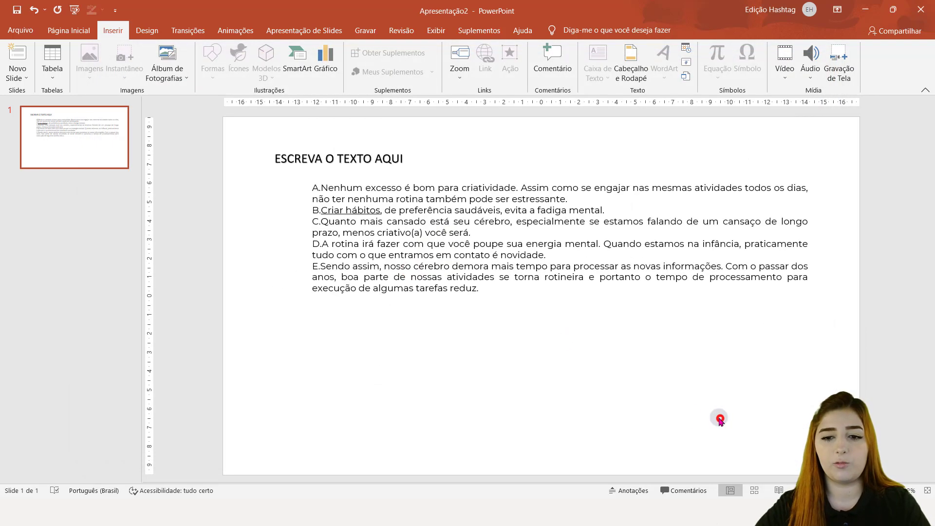
mouse_move(554, 302)
mouse_down()
mouse_move(466, 344)
mouse_move(335, 374)
mouse_move(379, 365)
mouse_up()
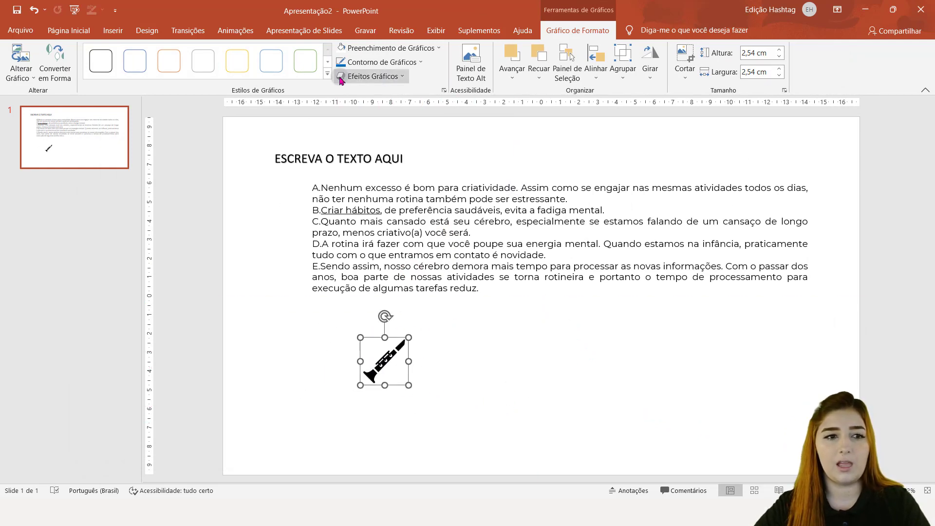
click(56, 70)
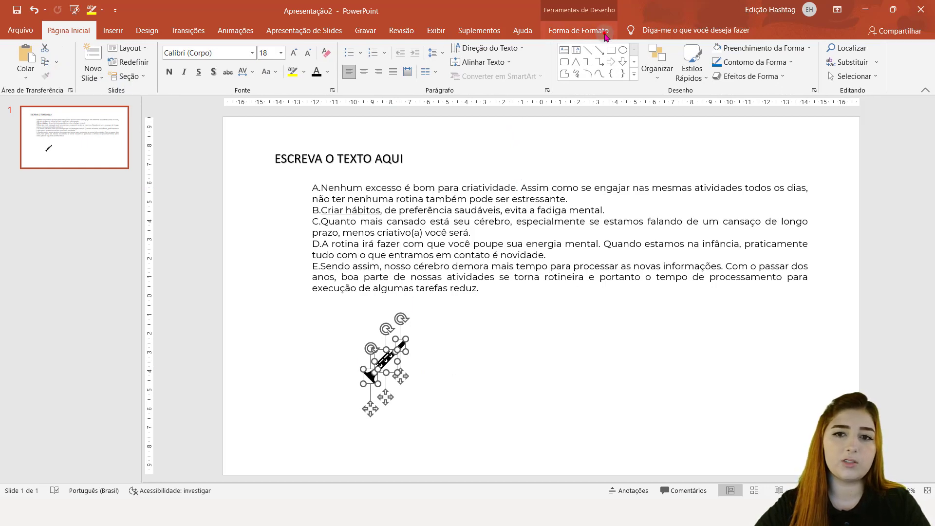
In the Format Shape pane, give the clarinet a grey-blue fill and a solid brown outline.
click(578, 30)
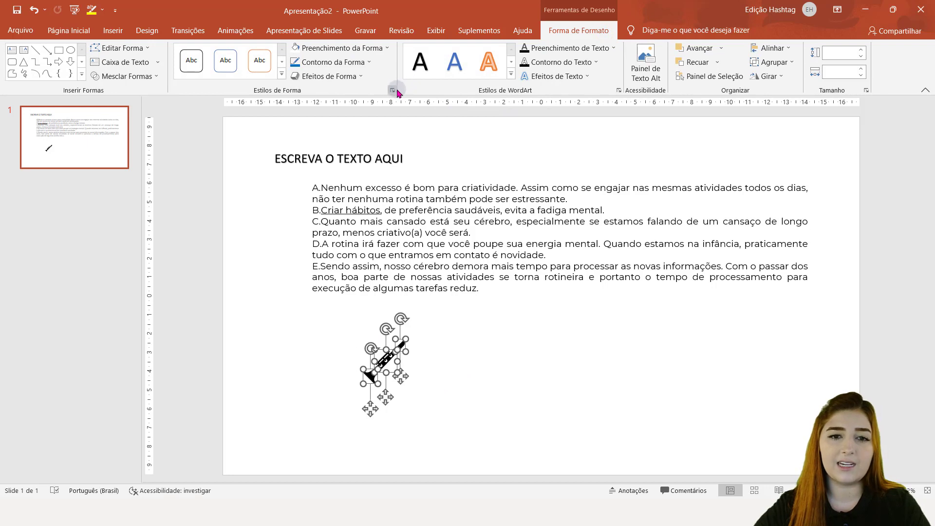
click(393, 92)
click(817, 179)
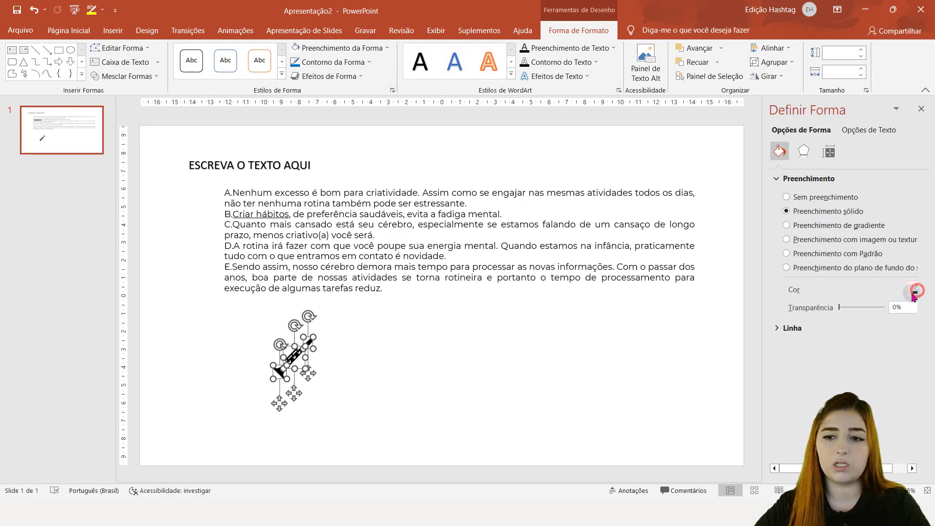
click(914, 291)
click(883, 360)
click(871, 327)
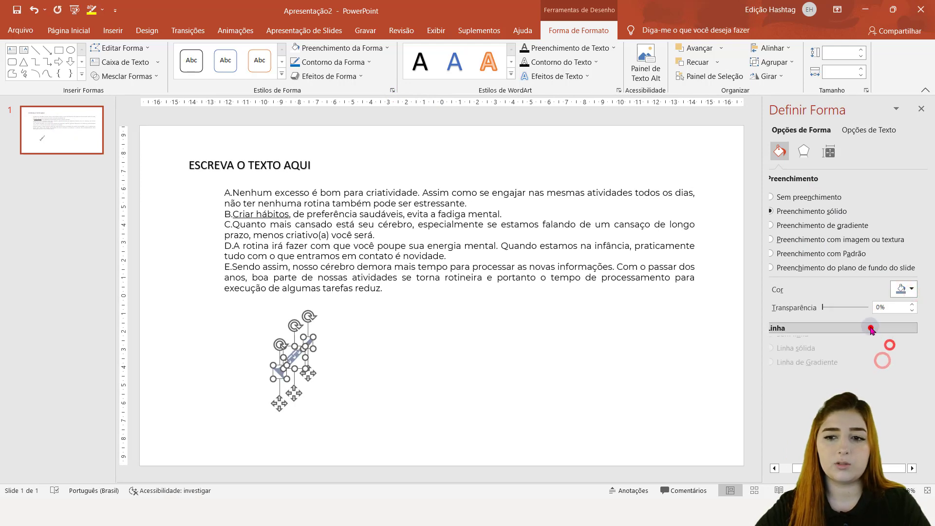
click(807, 361)
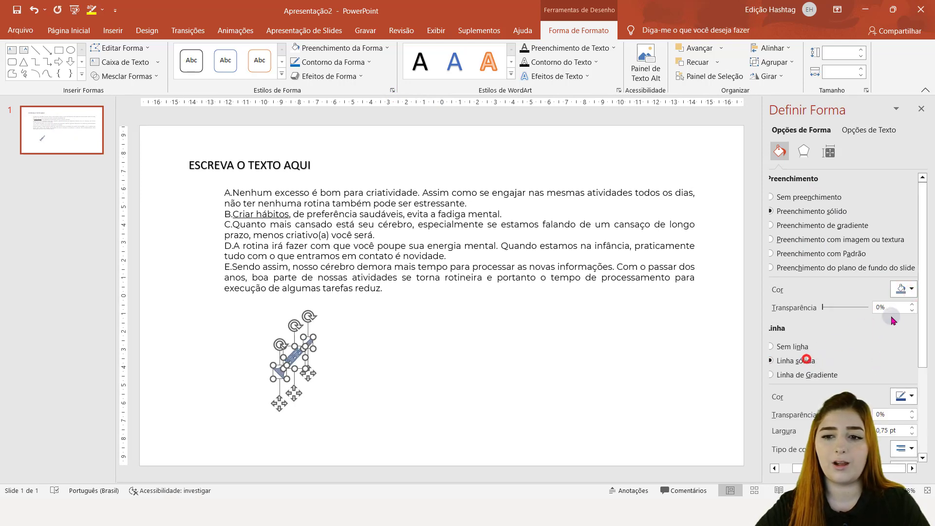
click(899, 396)
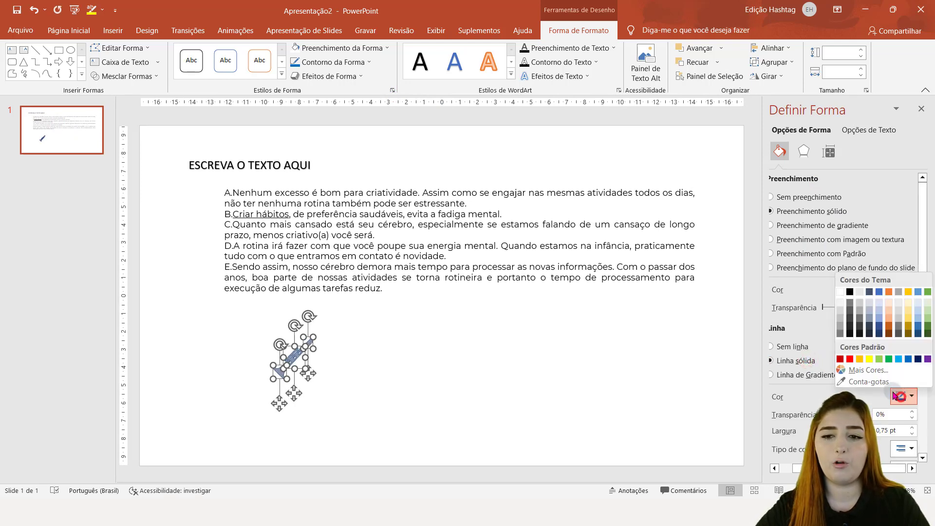
click(888, 334)
Undo the clarinet's formatting changes with Ctrl+Z.
click(652, 343)
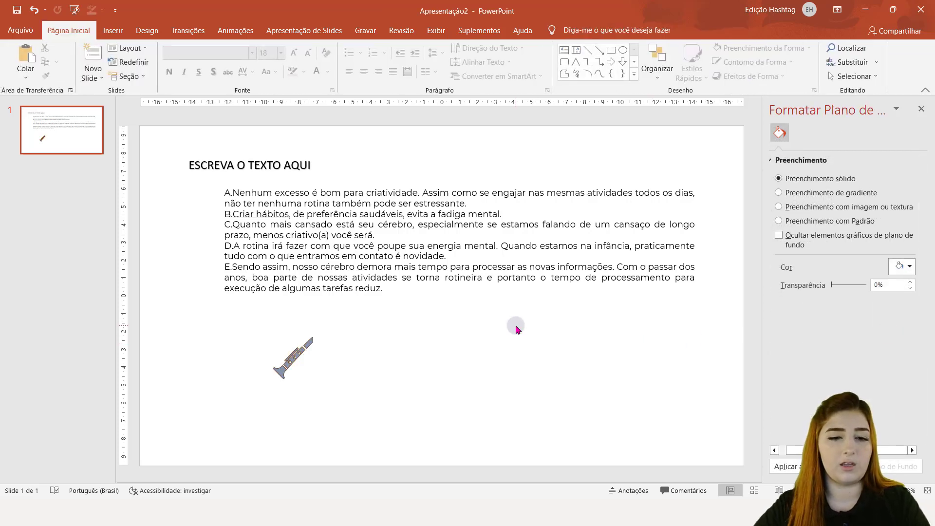
key(ctrl+z)
key(ctrl+z)
key(ctrl+z)
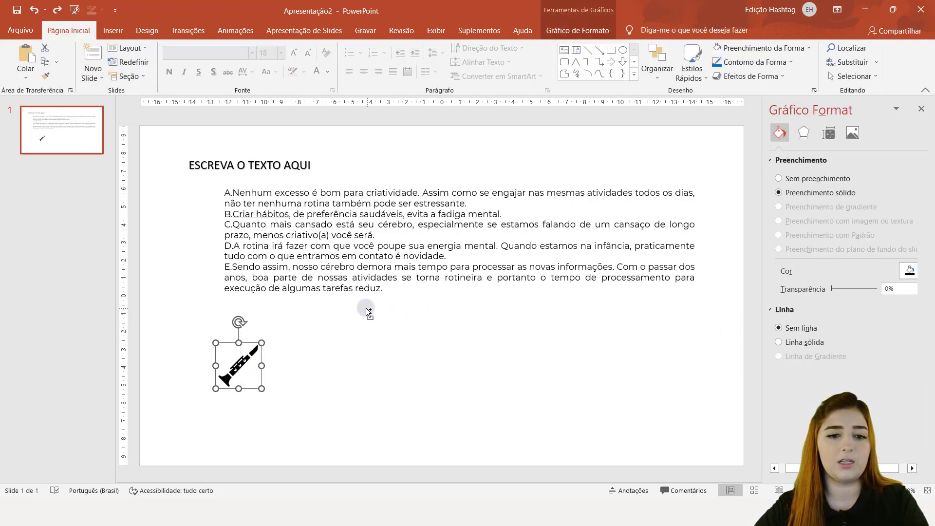
key(ctrl+z)
key(ctrl+z)
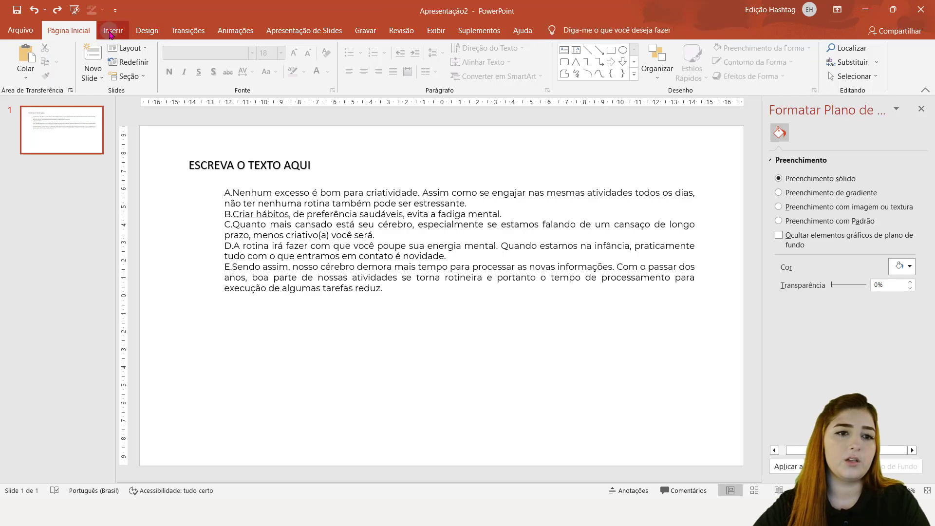
Start inserting a 3D model from this device, cancel, and reopen the 3D Models choices.
click(111, 31)
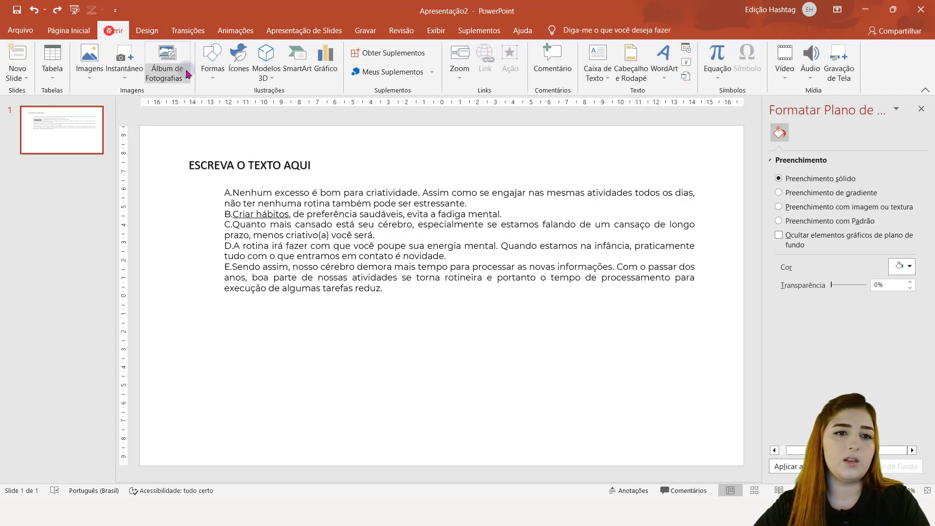
click(267, 79)
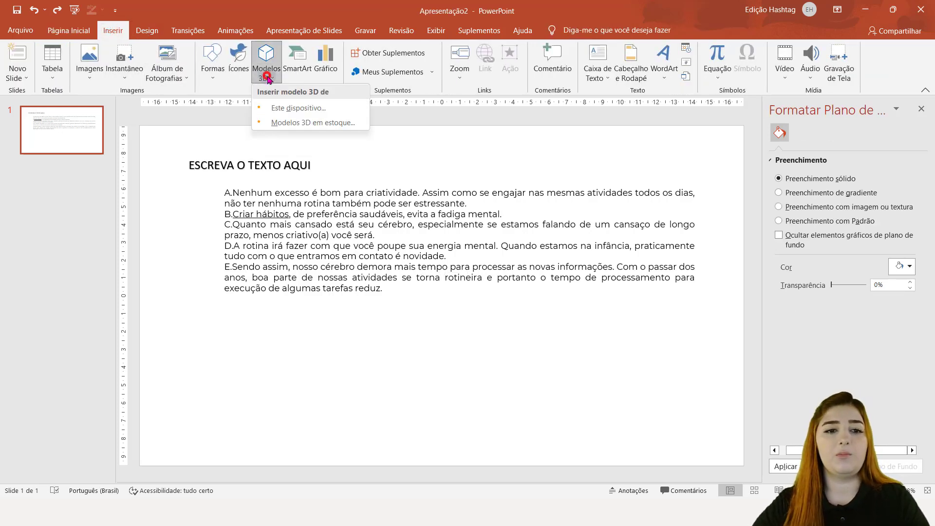
click(296, 109)
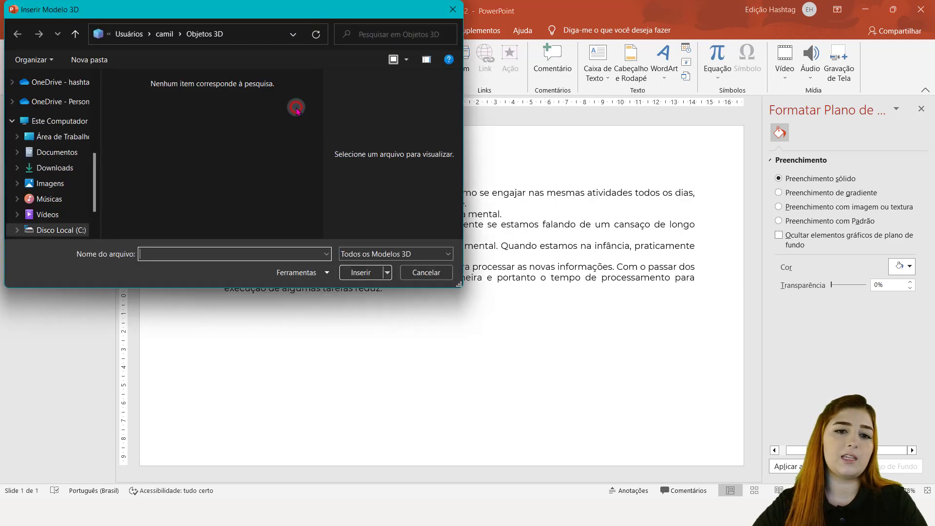
click(453, 9)
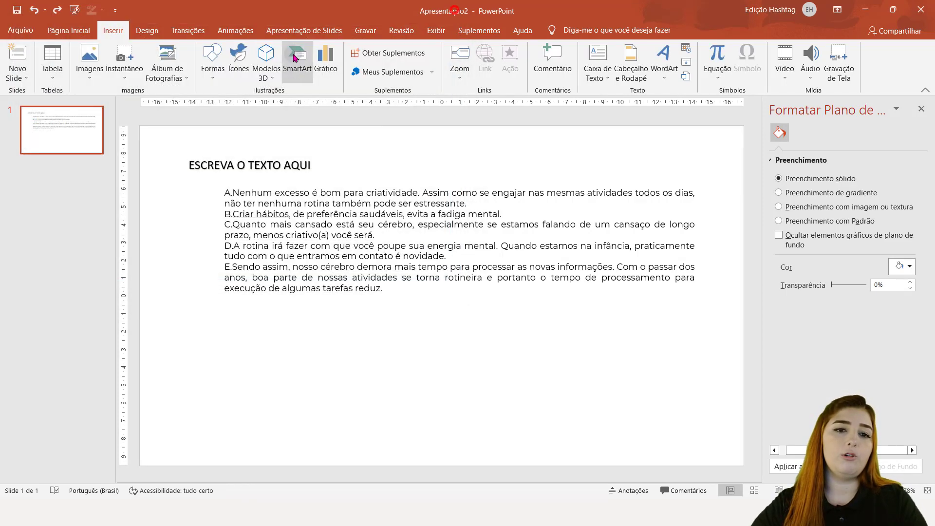
click(279, 85)
From the stock Todos os Modelos Animados collection, select only the dog model and insert it.
click(308, 120)
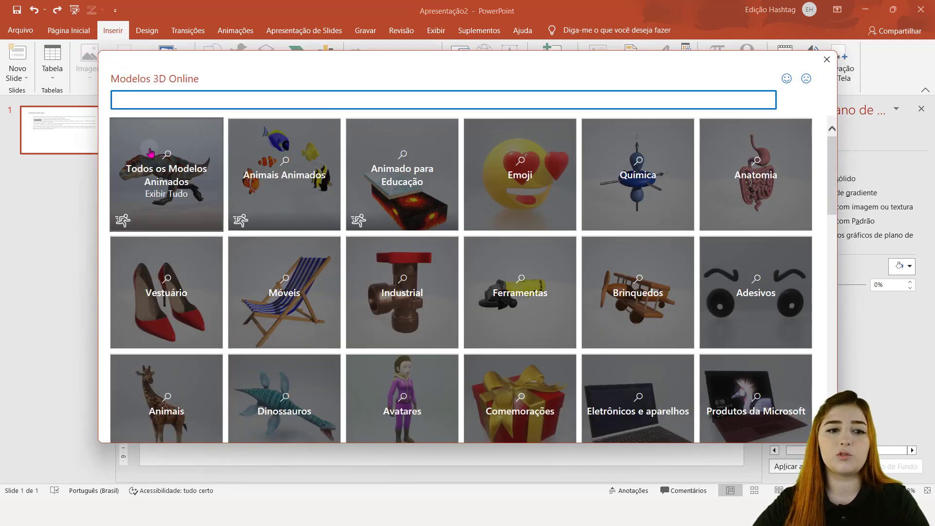
click(150, 148)
click(181, 141)
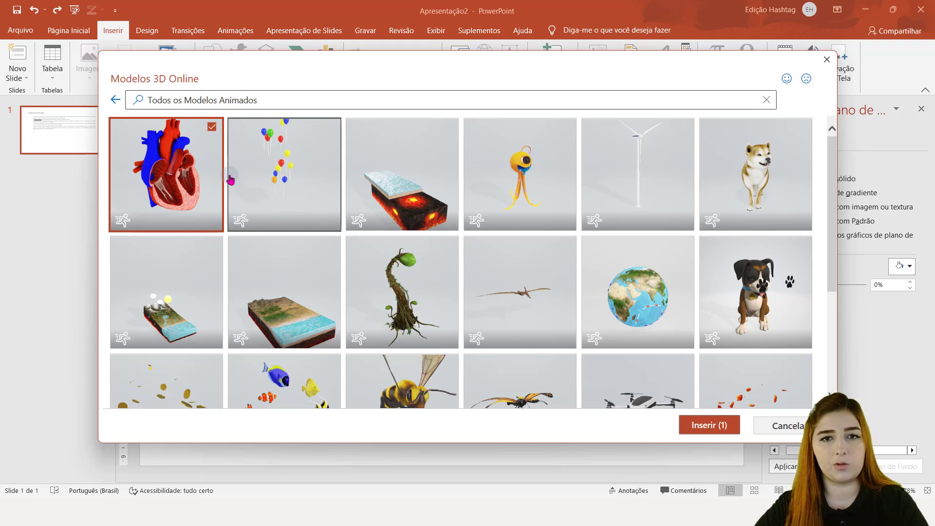
click(210, 128)
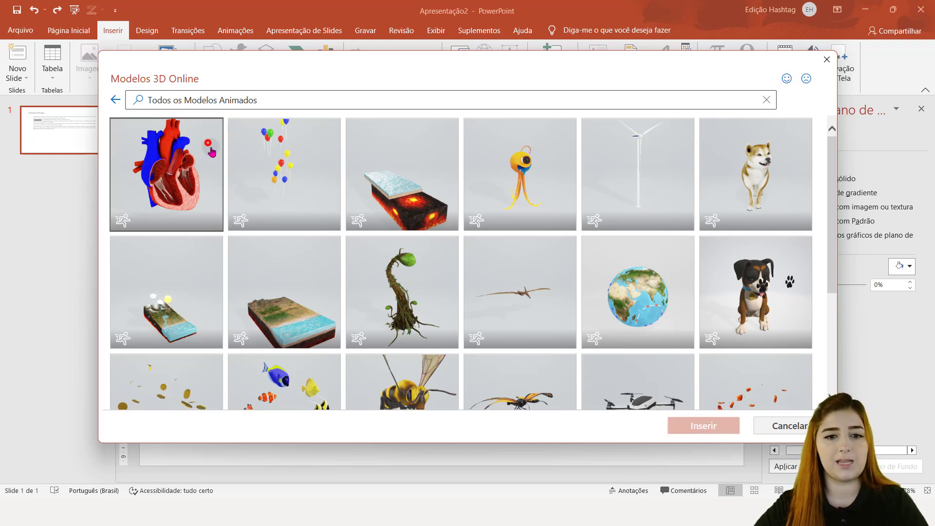
click(402, 202)
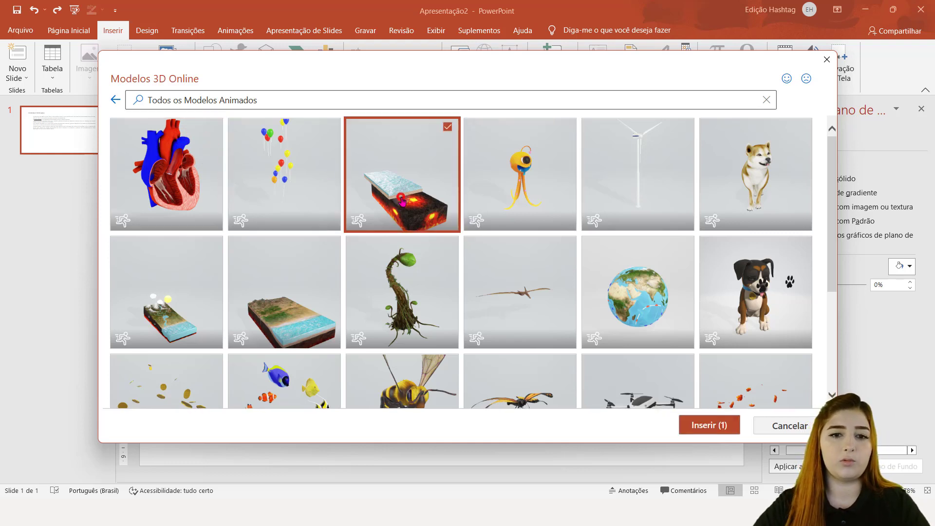
click(772, 156)
click(411, 186)
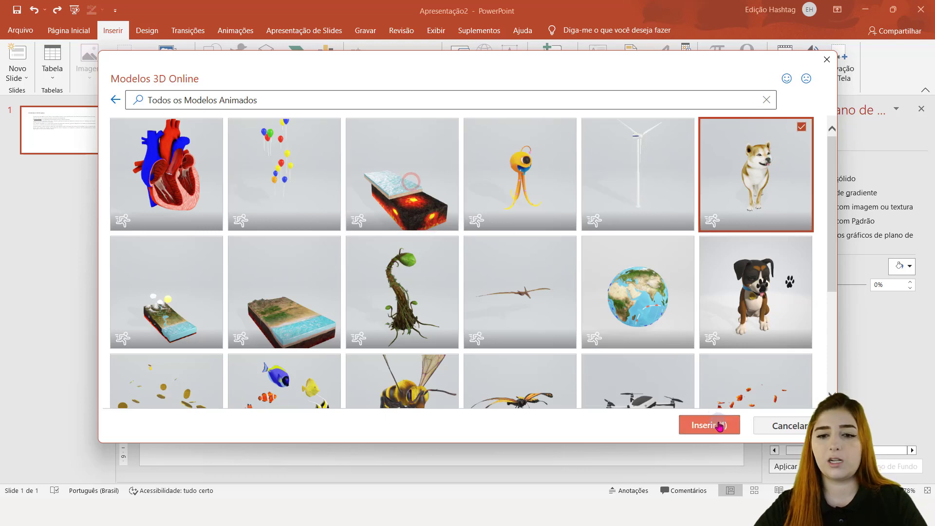
click(717, 425)
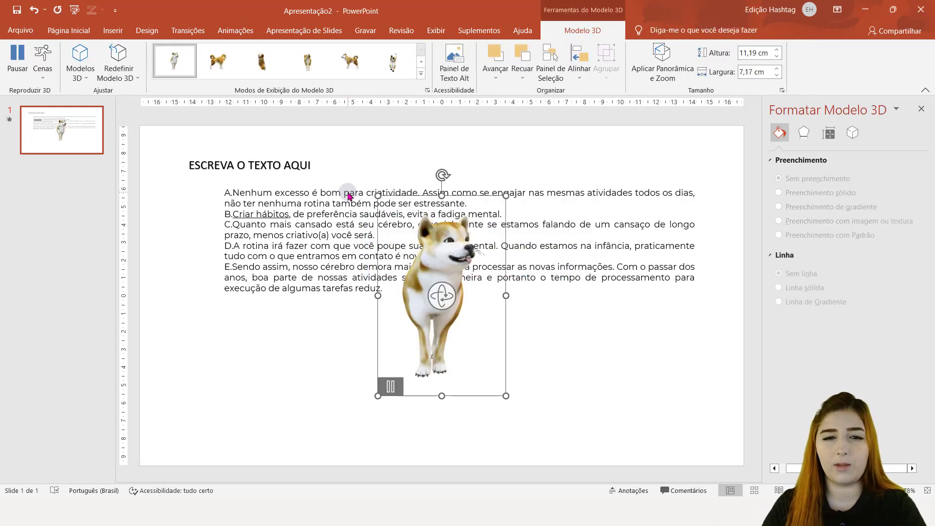
Rotate the dog model and try animation scenes, ending on Cena 4 with the dog lying down.
mouse_move(444, 296)
mouse_down()
mouse_move(286, 264)
mouse_move(255, 365)
mouse_move(668, 452)
mouse_move(646, 285)
mouse_move(340, 268)
mouse_up()
click(42, 56)
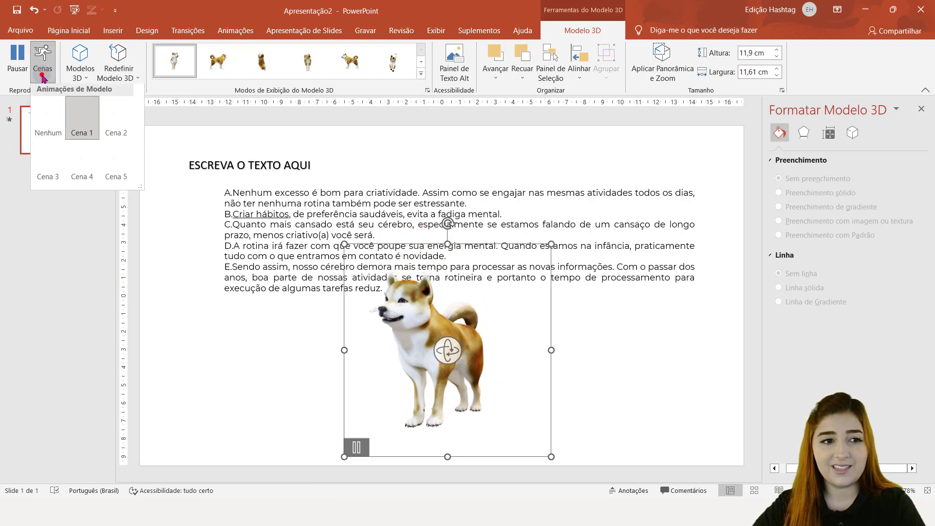
click(115, 121)
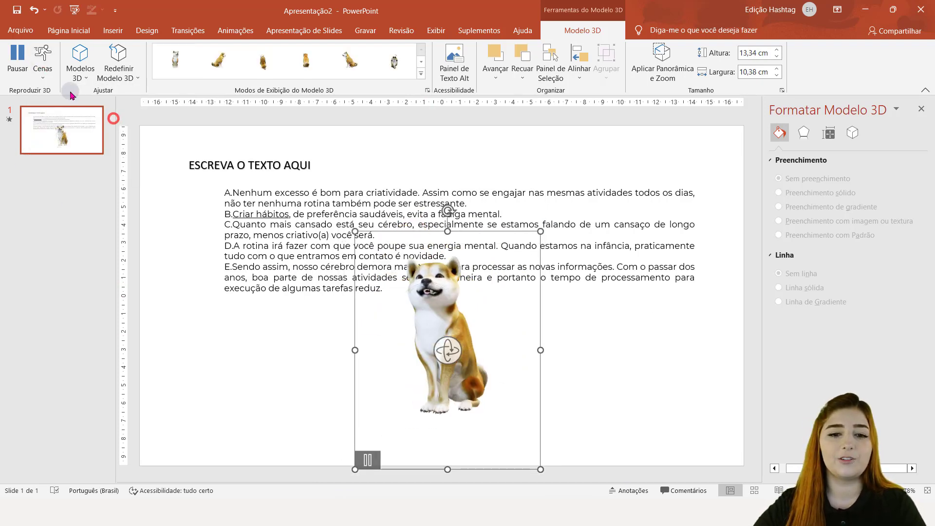
click(78, 78)
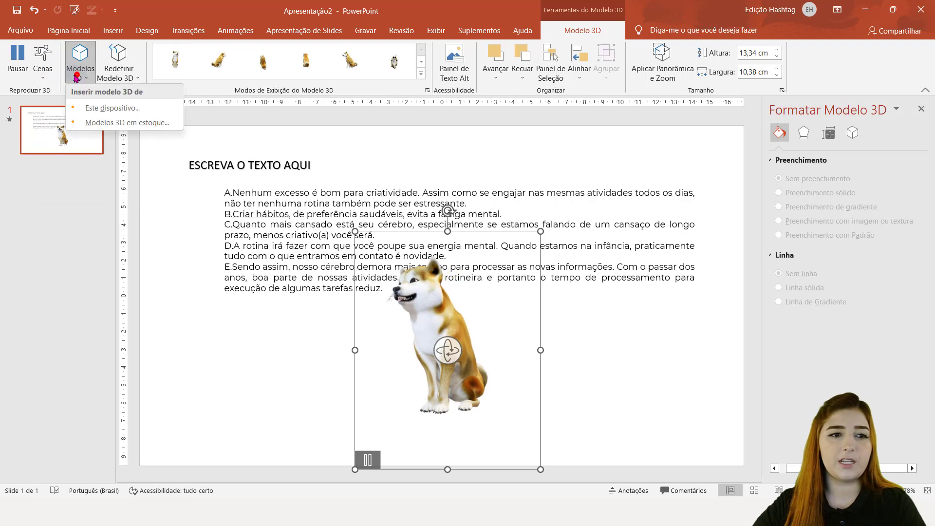
click(42, 73)
click(94, 156)
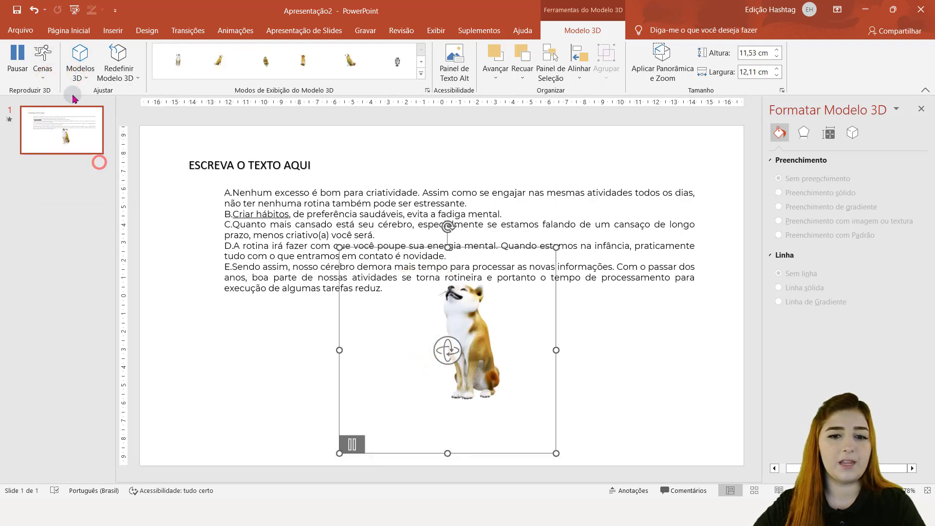
click(42, 60)
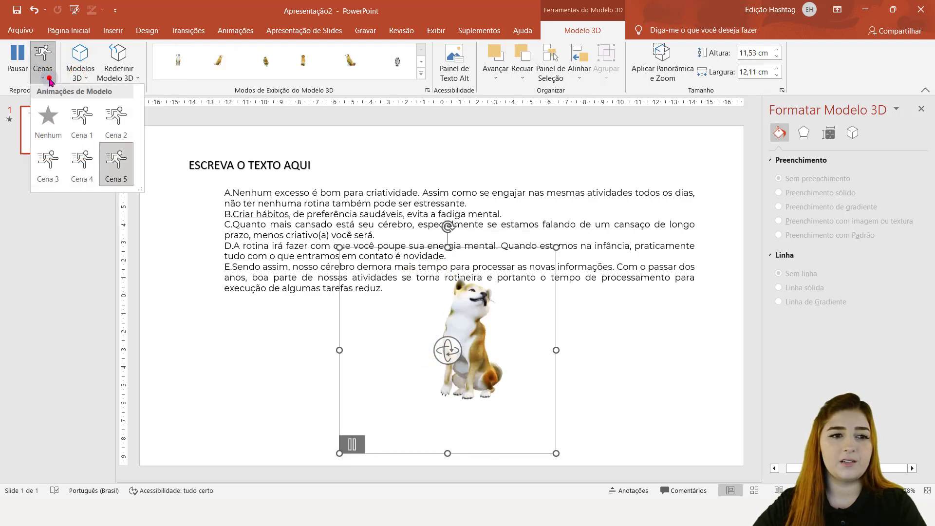
click(73, 160)
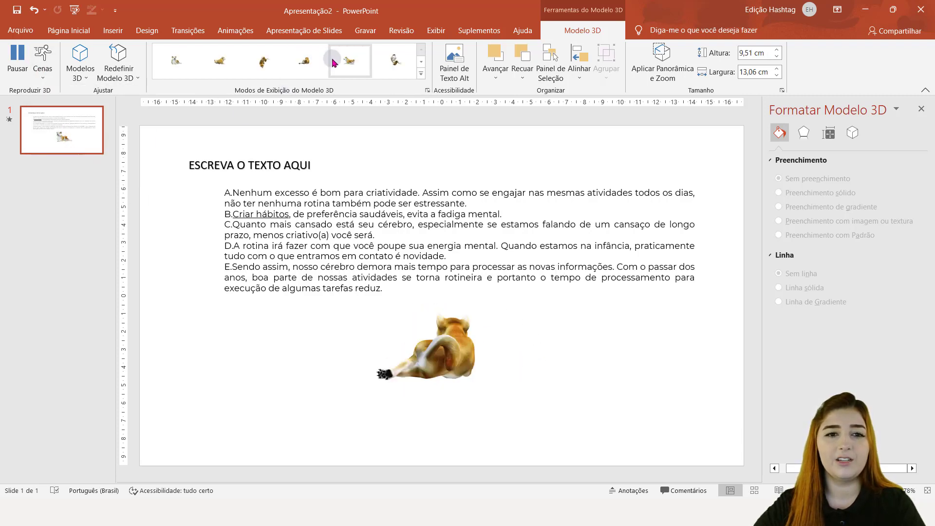
Check the forward, backward and align options, then enlarge the dog to 14.68 × 20.16 cm.
click(496, 78)
click(522, 77)
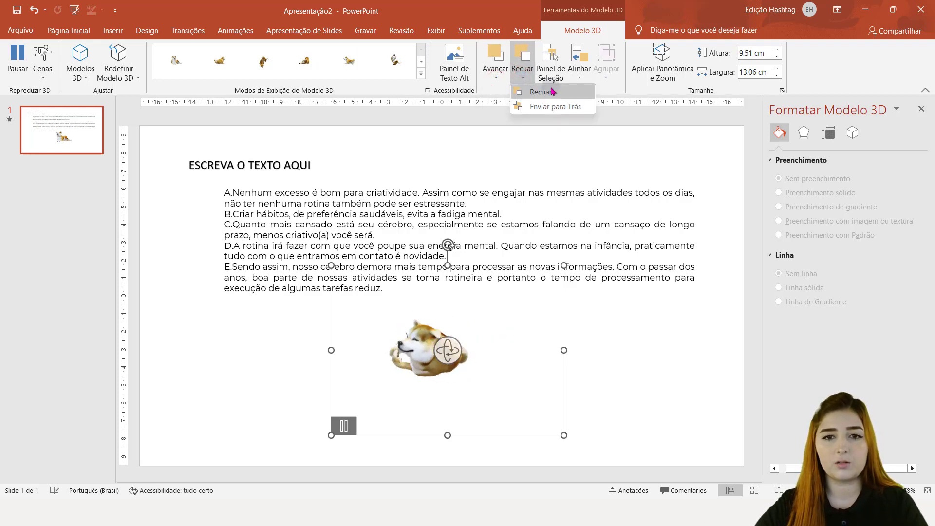
click(579, 77)
click(581, 77)
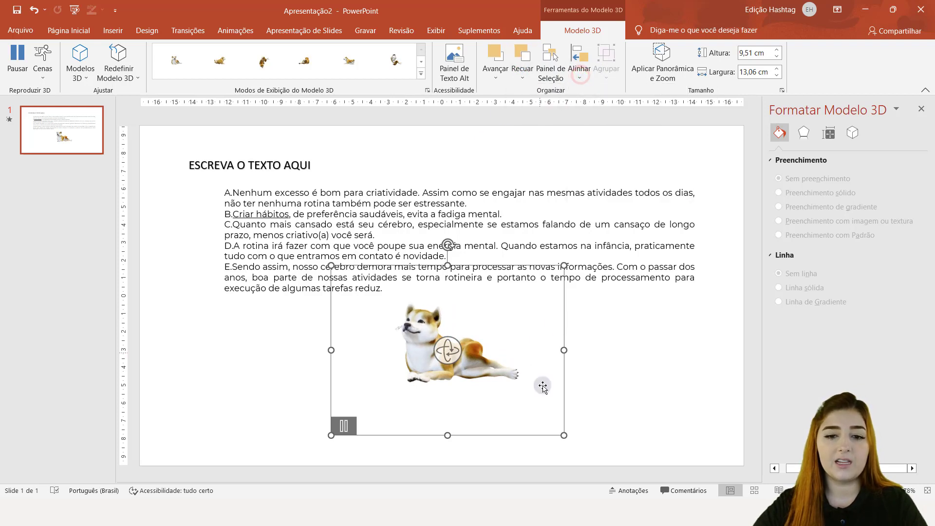
drag(563, 434, 694, 479)
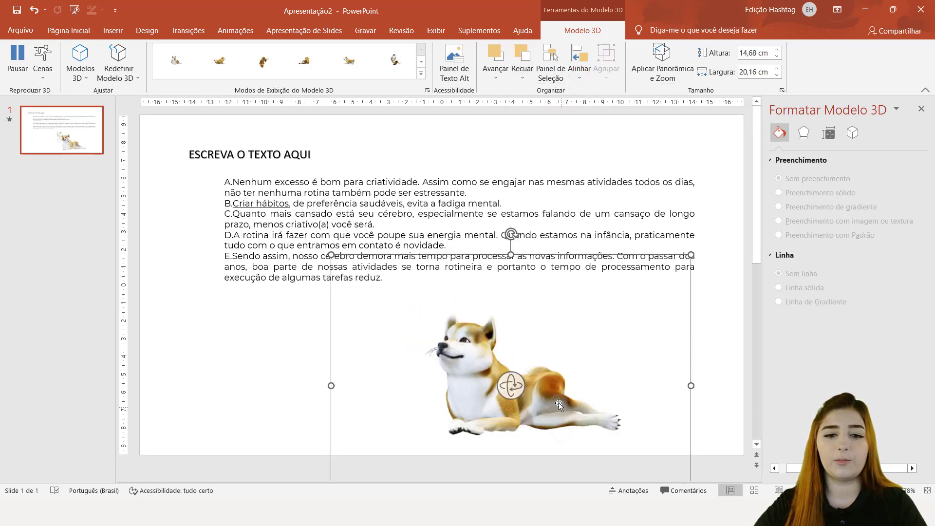
drag(559, 395, 567, 368)
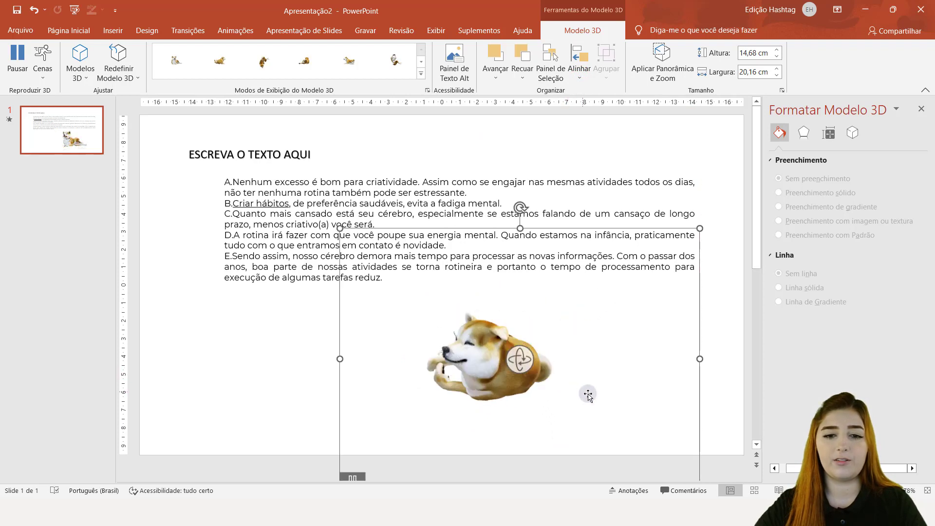
Delete the 3D dog model, then browse the installed add-ins and the Office add-ins store.
key(Delete)
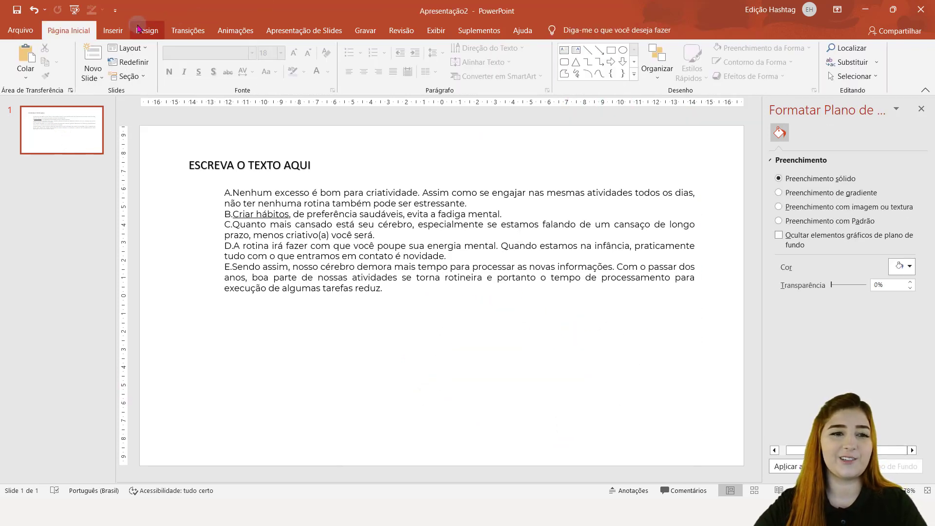
click(113, 30)
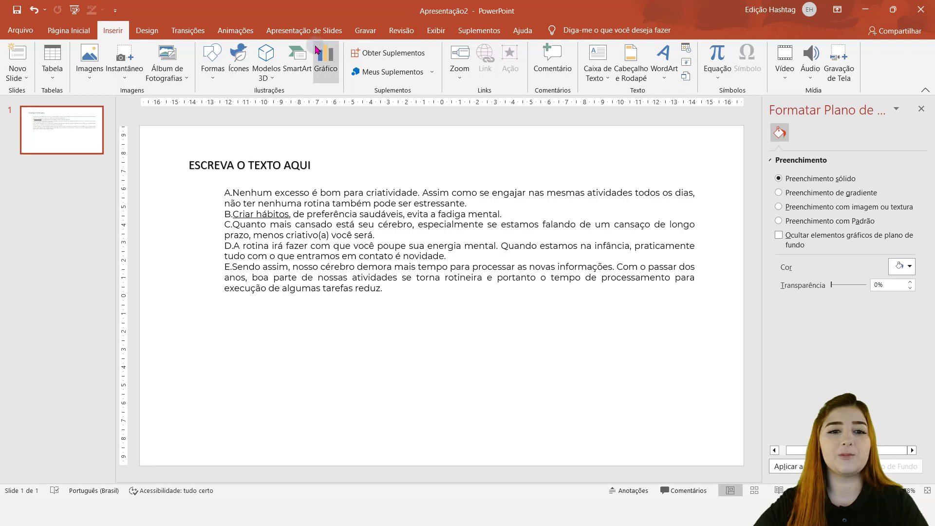
click(431, 70)
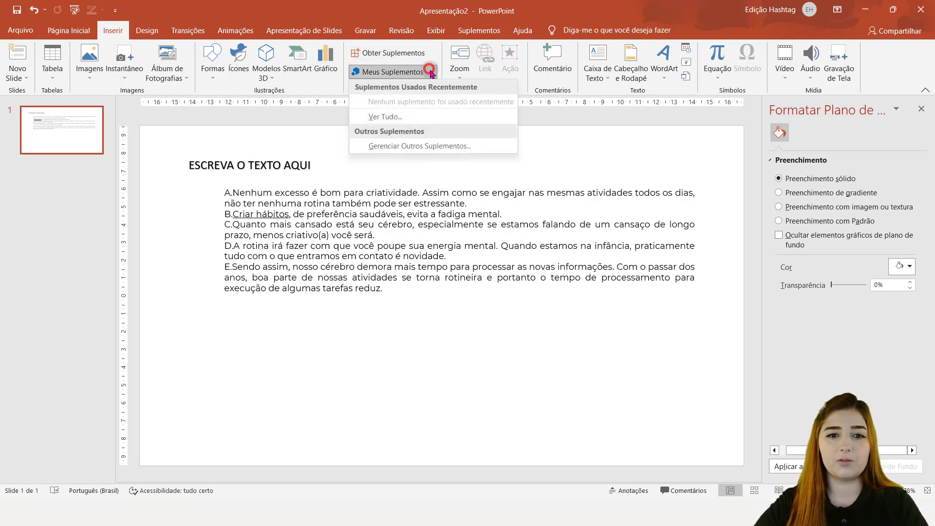
click(430, 69)
click(422, 57)
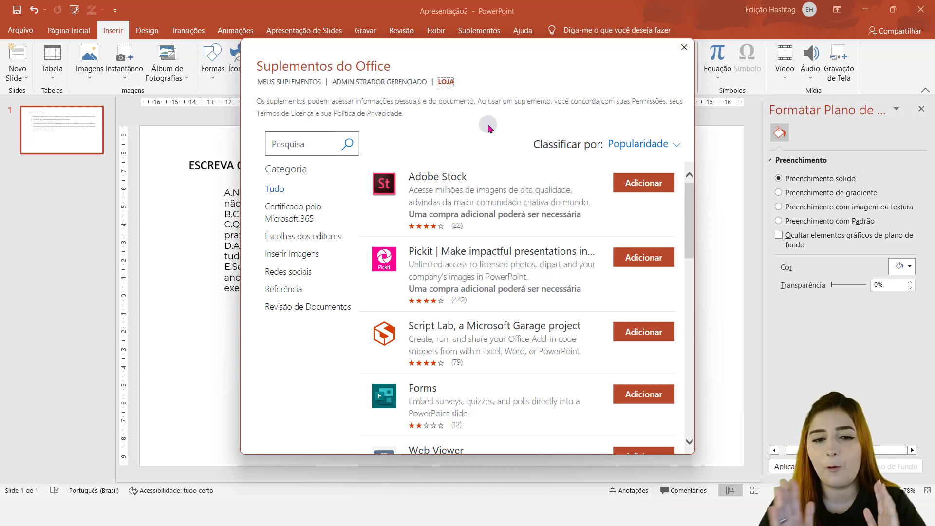
click(683, 47)
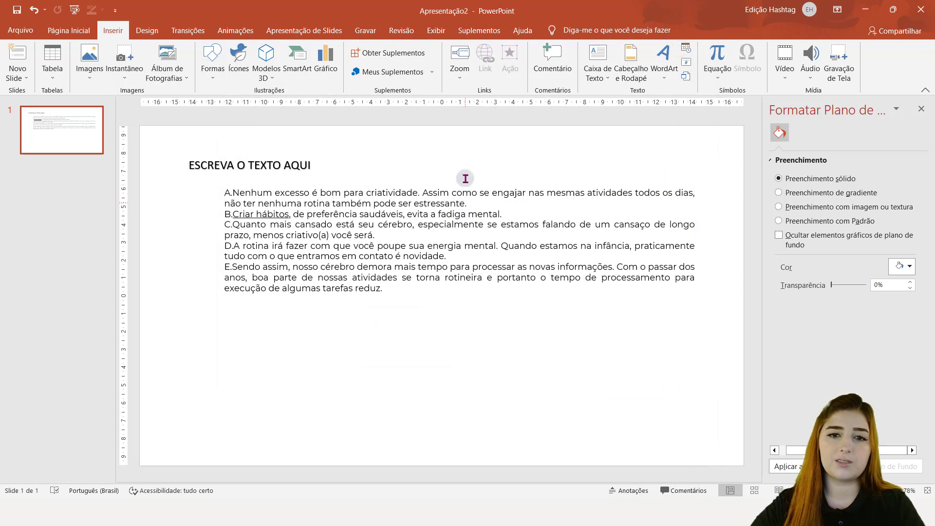
Look over the Zoom options, then select the heading ESCREVA O TEXTO AQUI.
click(464, 82)
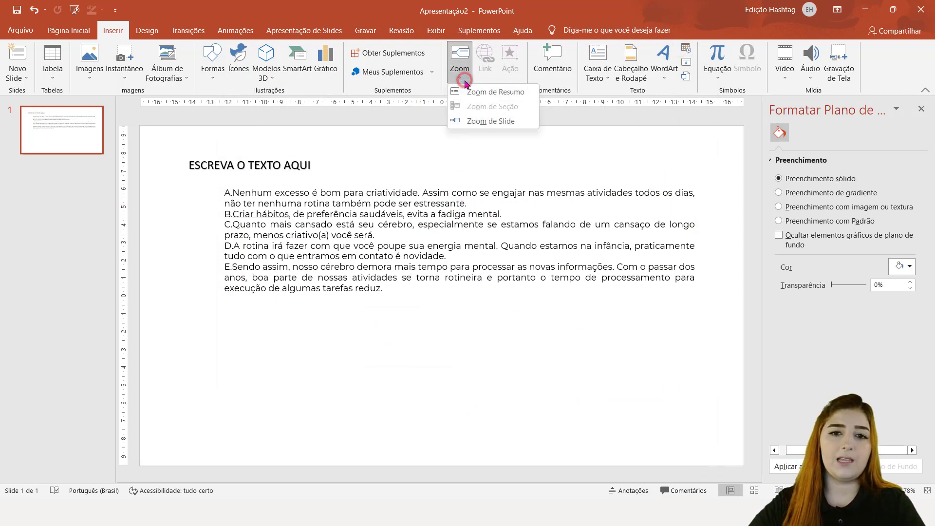
click(590, 192)
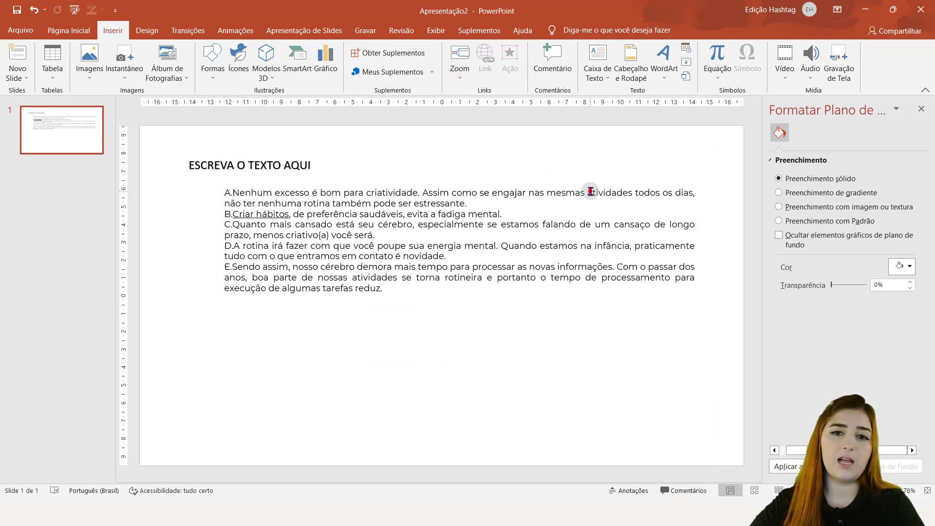
click(353, 255)
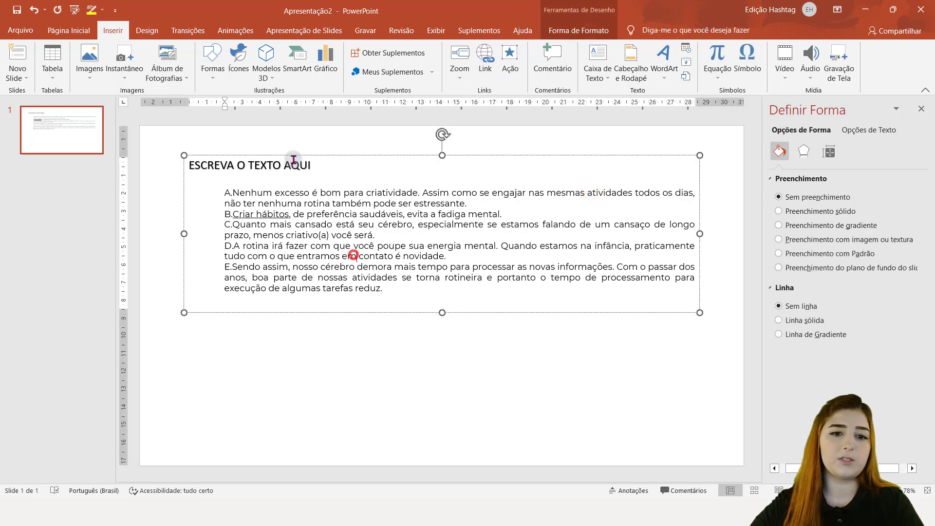
drag(305, 164, 189, 166)
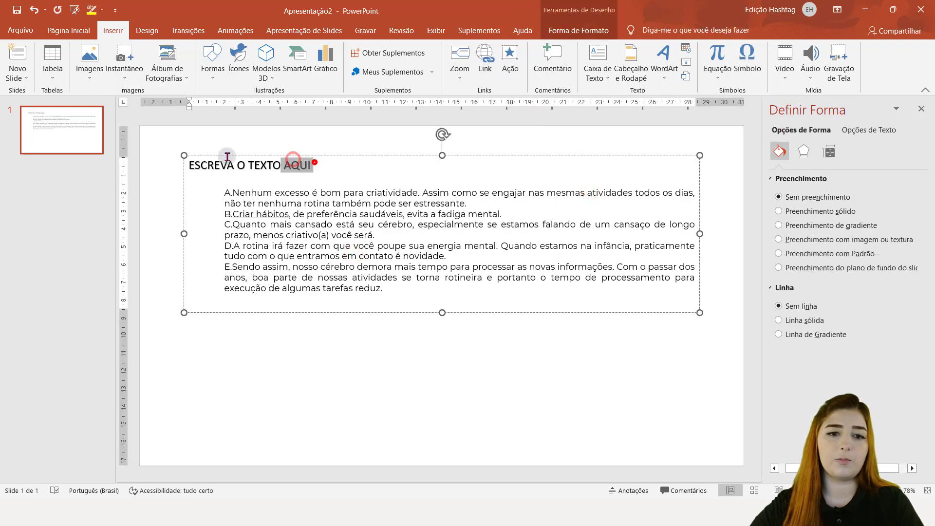
Open Insert Hyperlink for the heading and grab the Envato templates page address from Chrome.
click(477, 71)
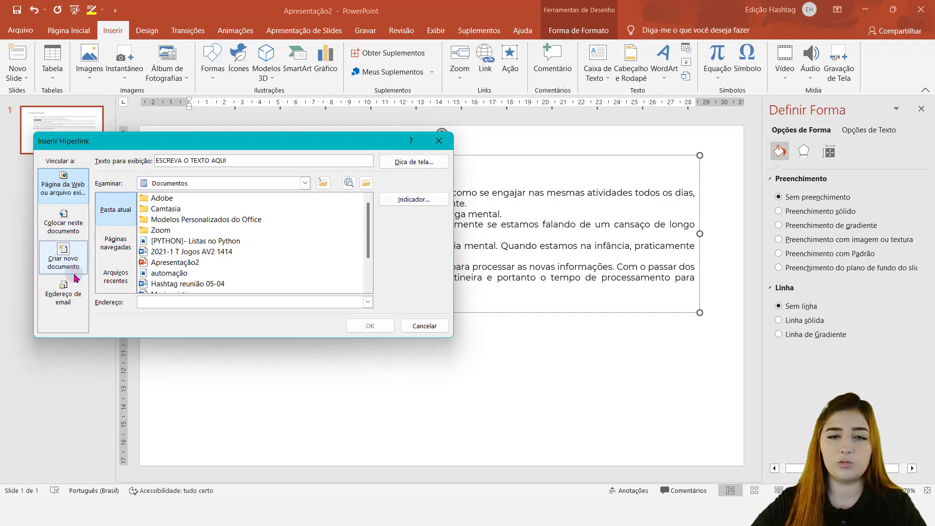
click(174, 304)
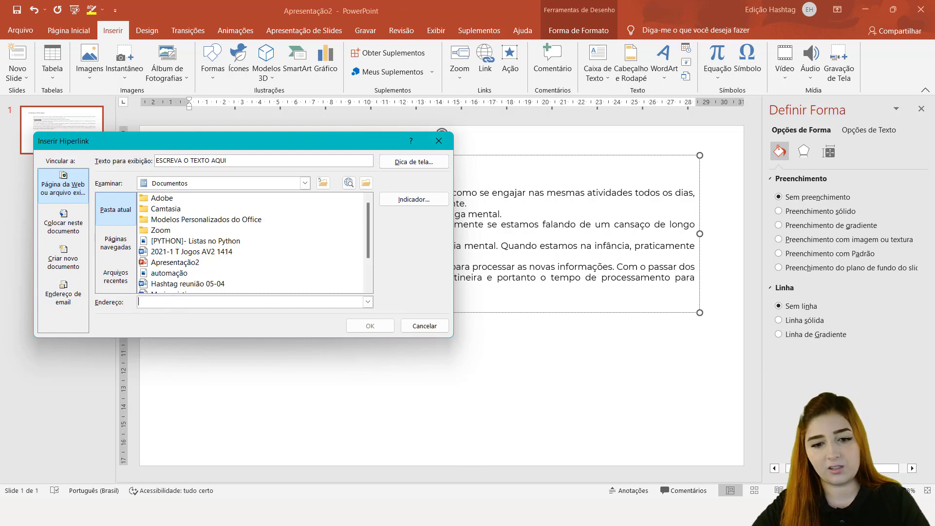
click(524, 488)
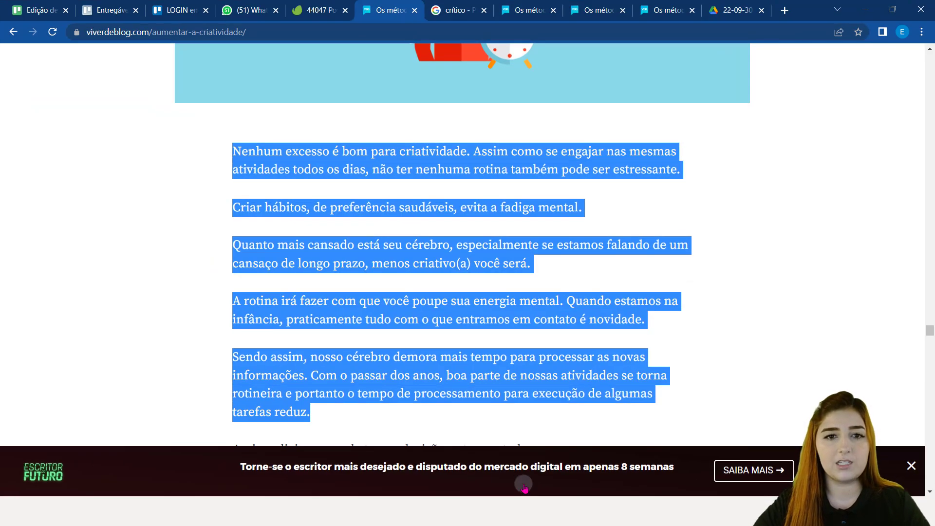
click(334, 4)
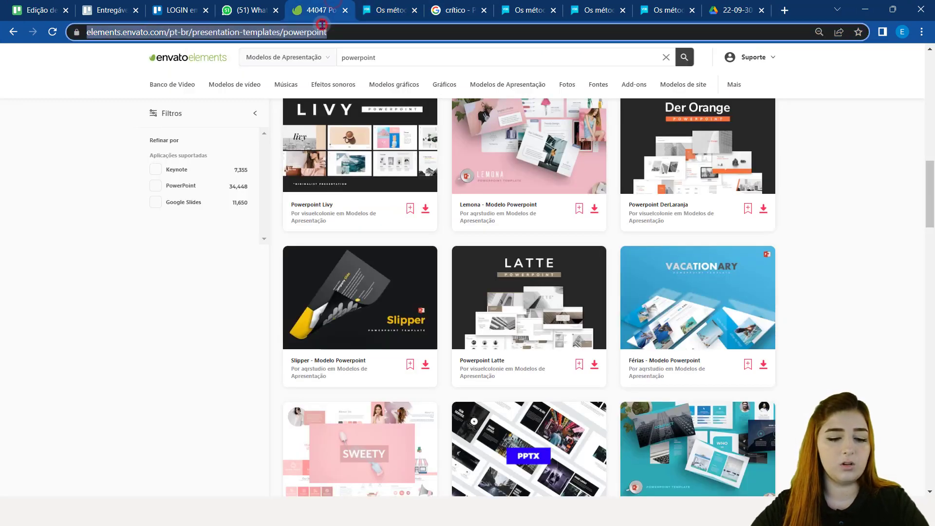
Link the heading to the pasted Envato templates URL and confirm.
key(alt+Tab)
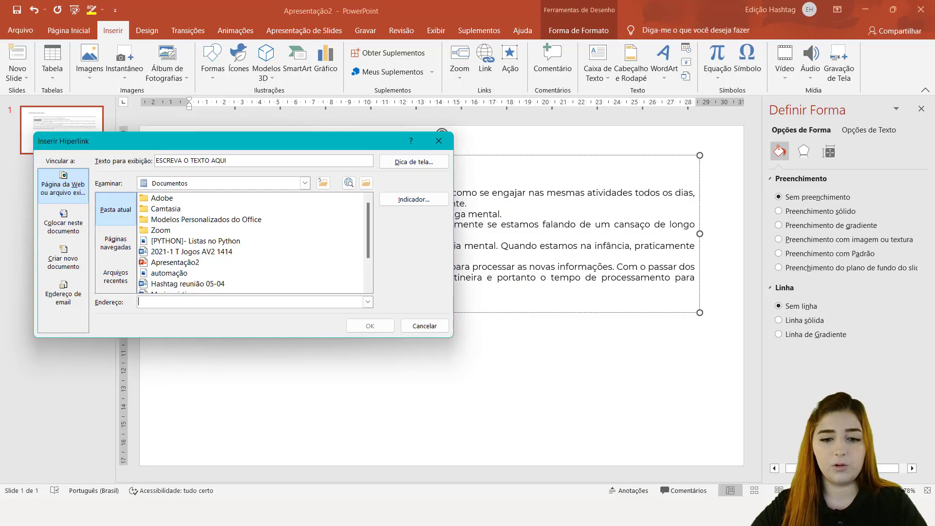
click(244, 299)
text(https://elements.envato.com/pt-br/presentation-templates/powerpoint)
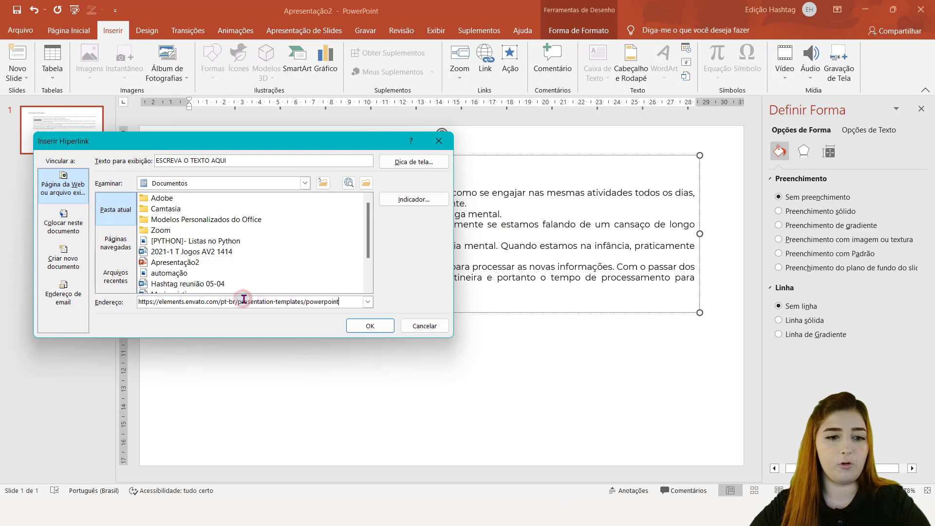
click(370, 326)
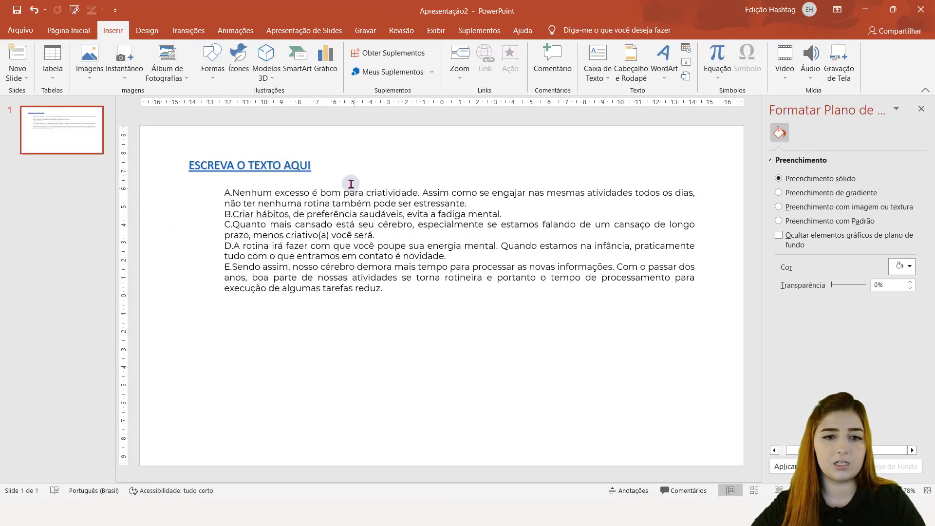
Deselect the text box to see the link, then undo it twice with Ctrl+Z.
click(350, 185)
click(426, 129)
key(ctrl+z)
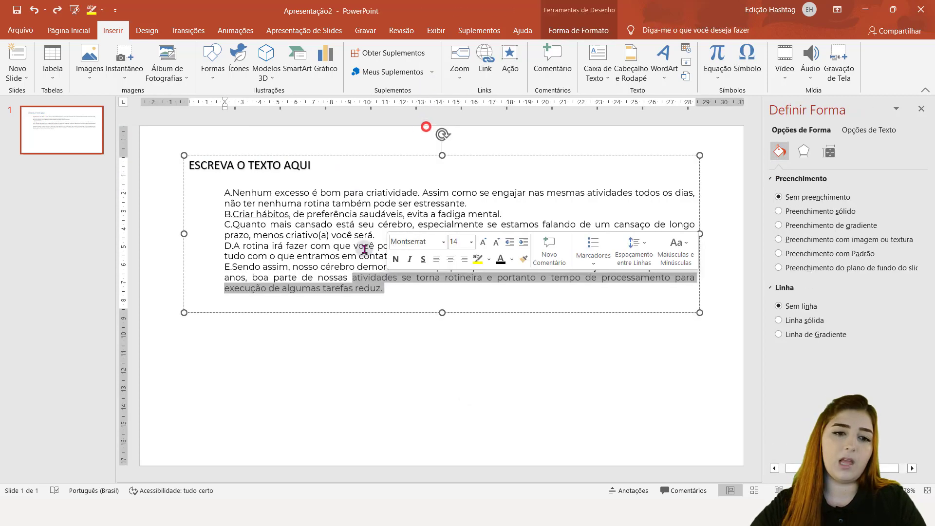
key(ctrl+z)
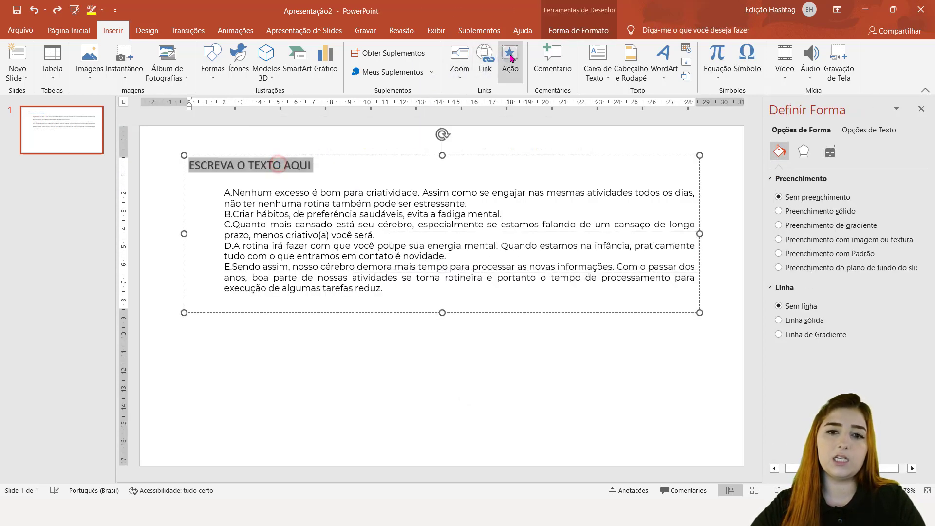
In the heading's Action Settings, try Hyperlink to Next Slide and Run program, then view Mouse Over.
click(510, 58)
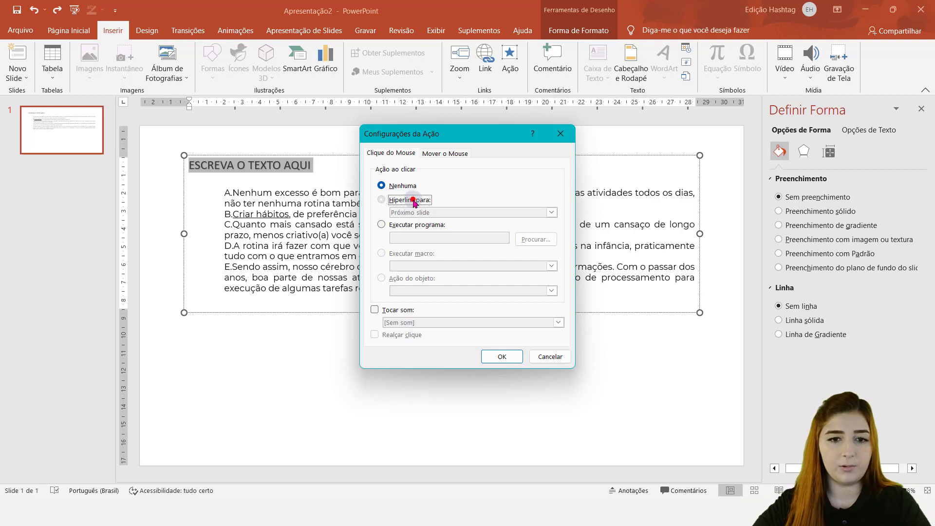
click(413, 200)
click(421, 215)
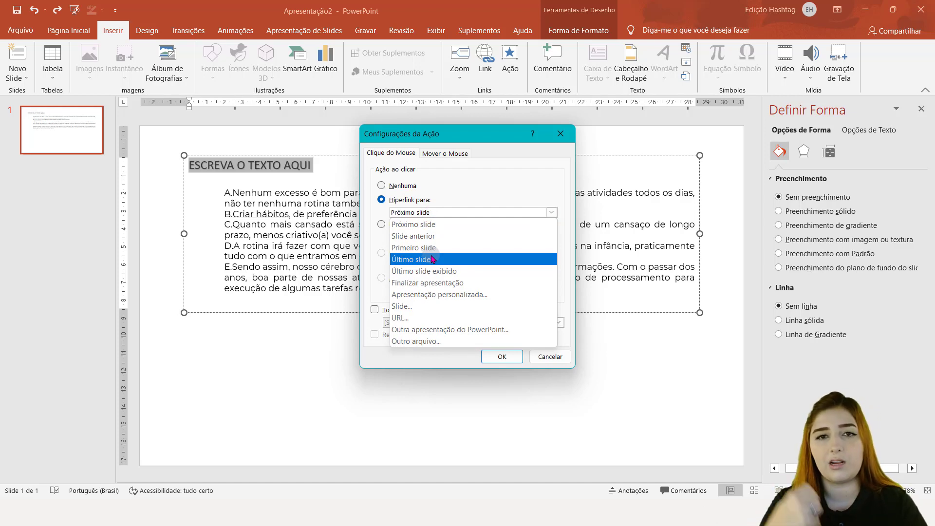
click(380, 238)
click(381, 224)
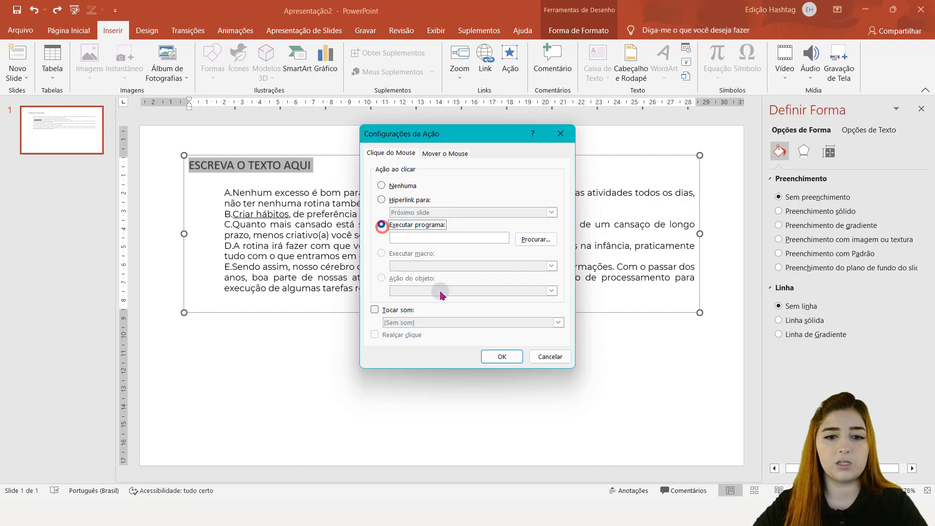
click(429, 158)
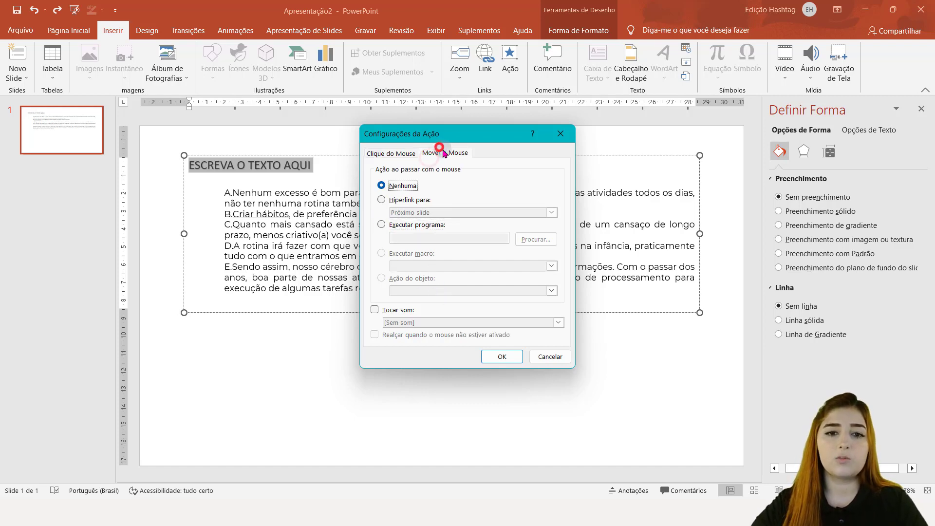
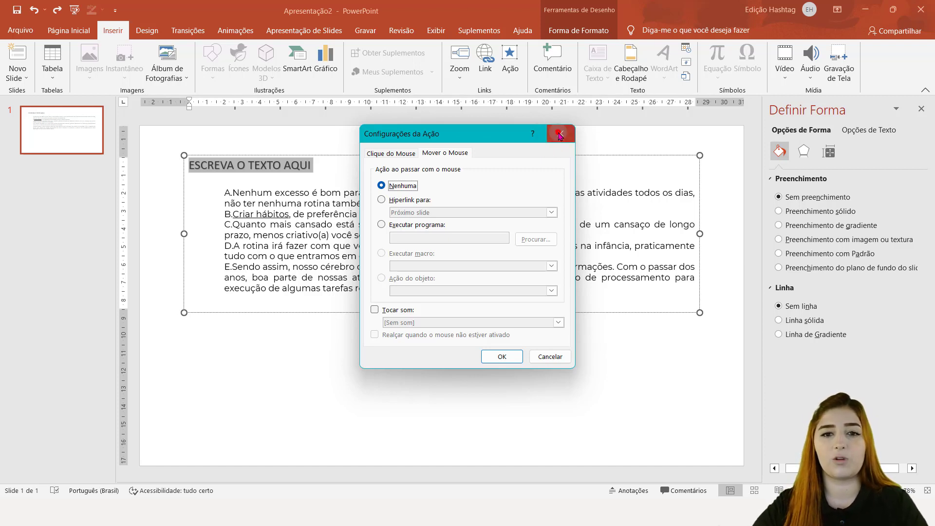
Dismiss Action Settings and add the comment 'modificar título' to slide 1.
click(559, 134)
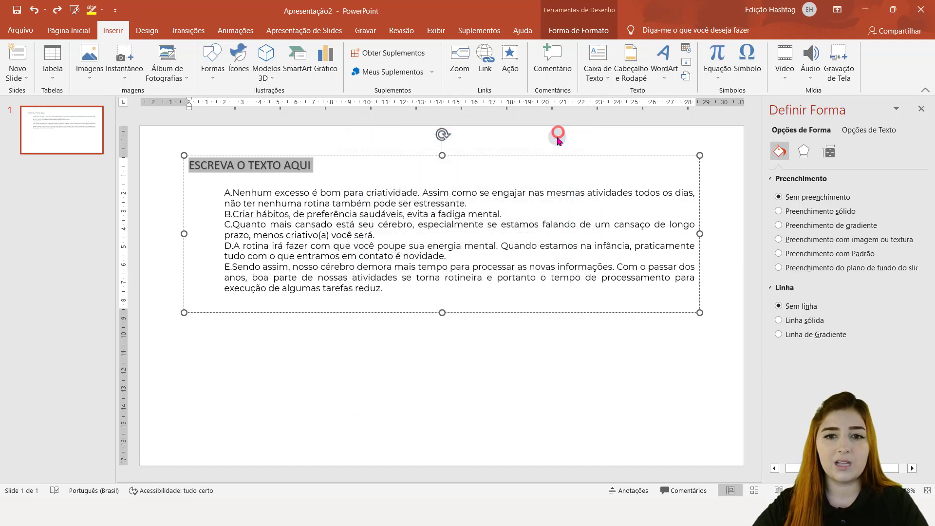
click(597, 121)
click(552, 64)
text(modificar título)
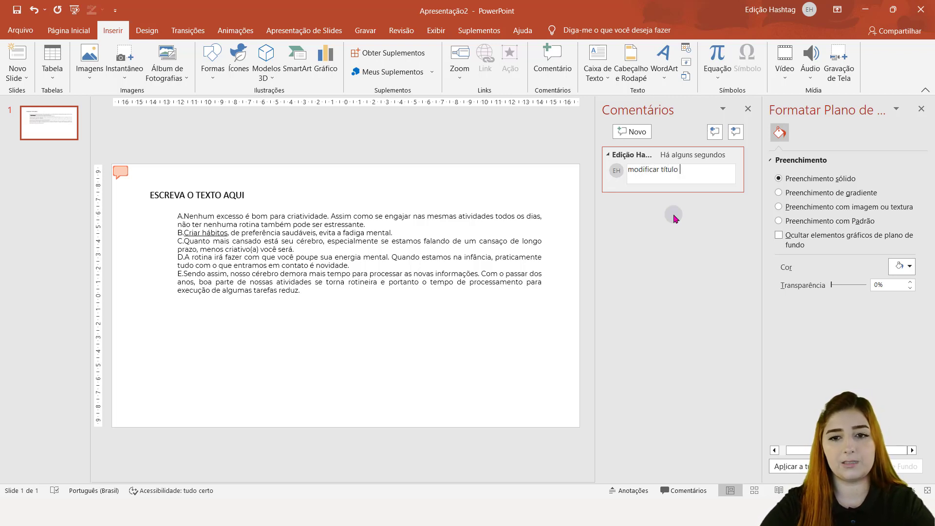
click(674, 218)
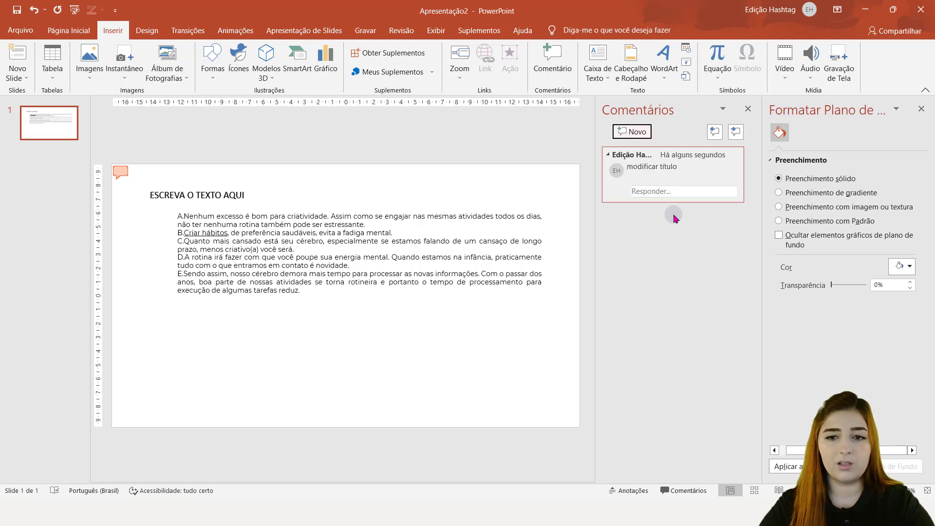
click(480, 156)
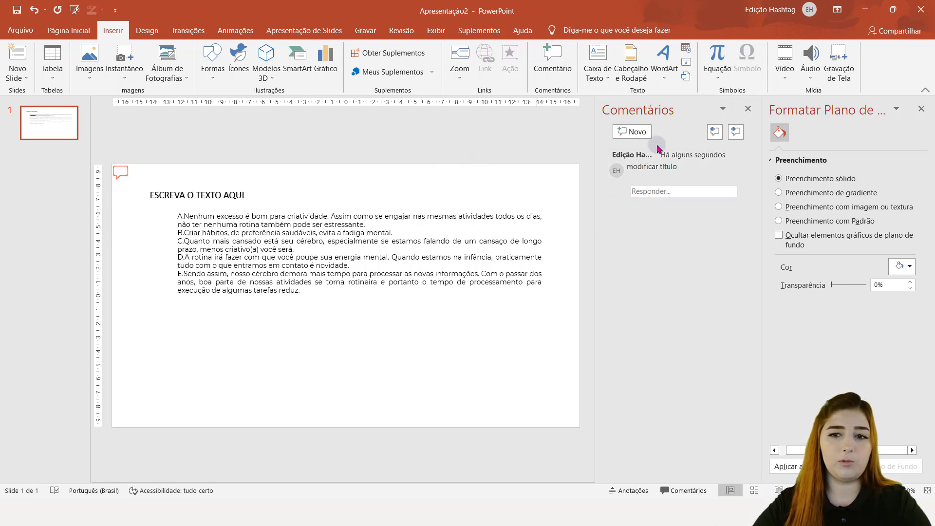
Reopen the comments list, select the comment and jump to the next comment.
click(748, 109)
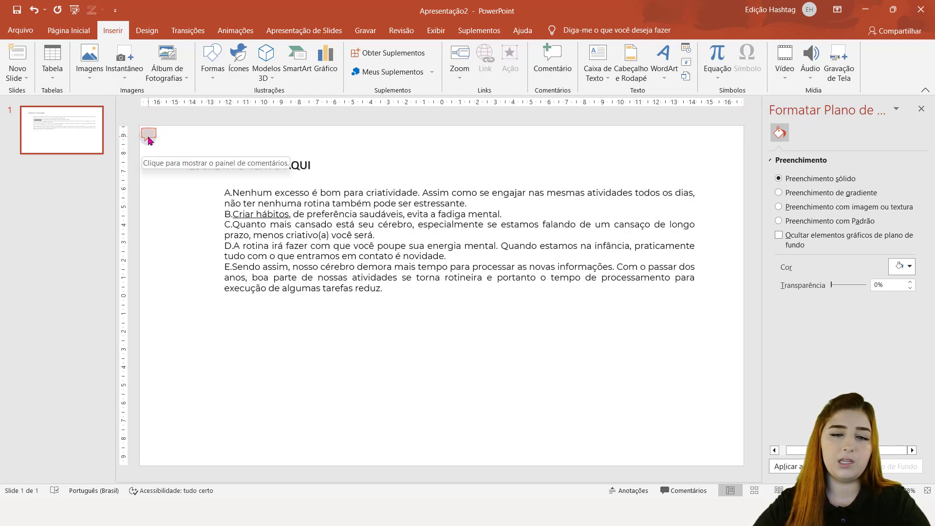
click(148, 136)
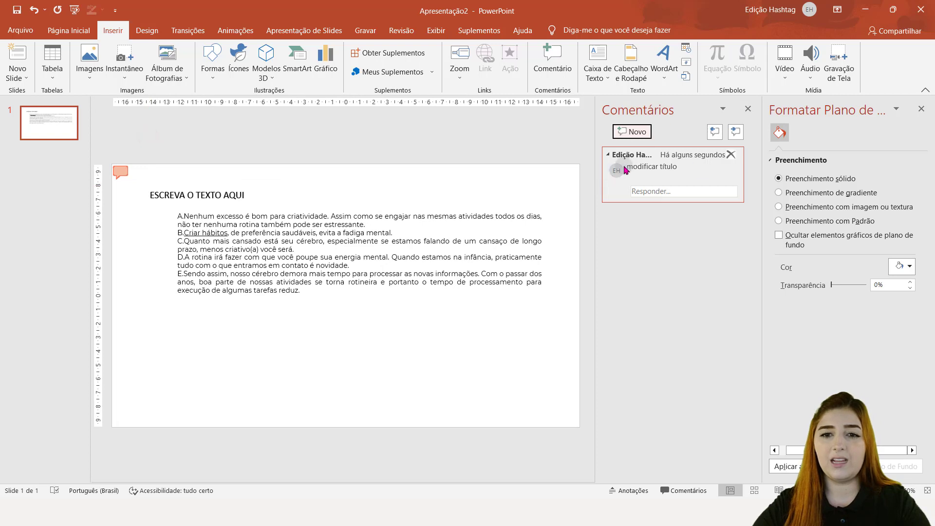
click(720, 182)
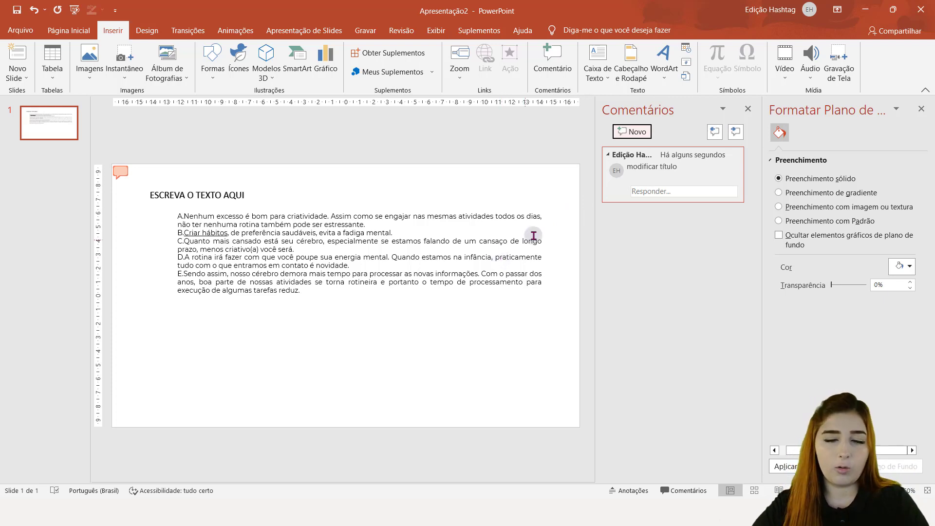
click(730, 137)
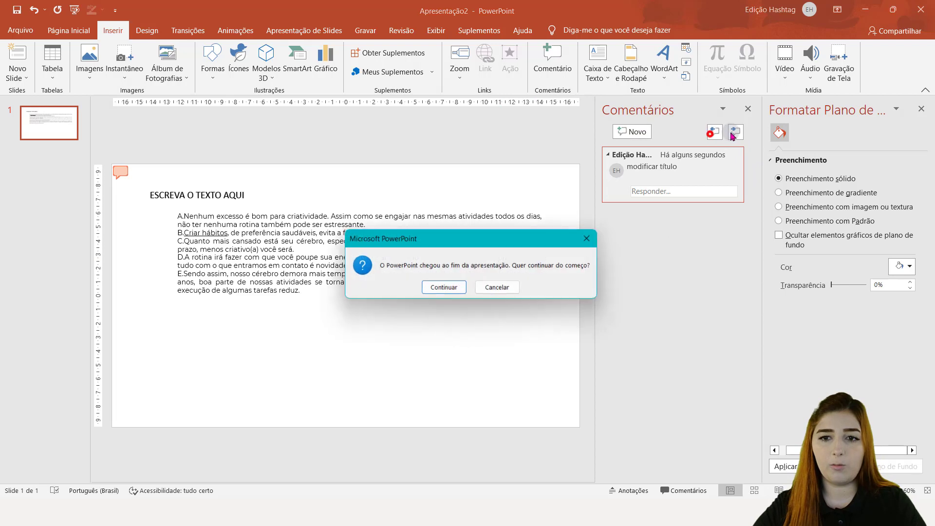
click(584, 239)
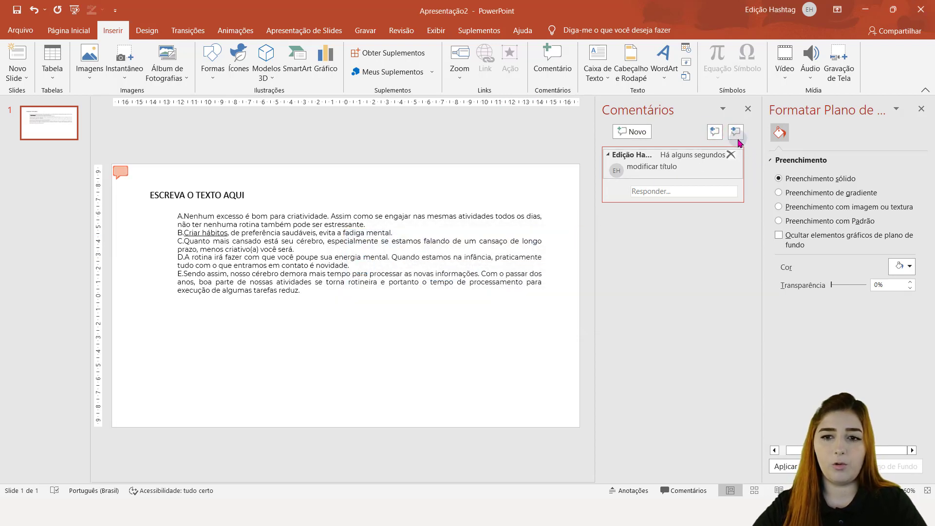
Reply 'qual o título?' to the comment, then delete the thread and close the comments list.
click(692, 193)
text(qual o título?)
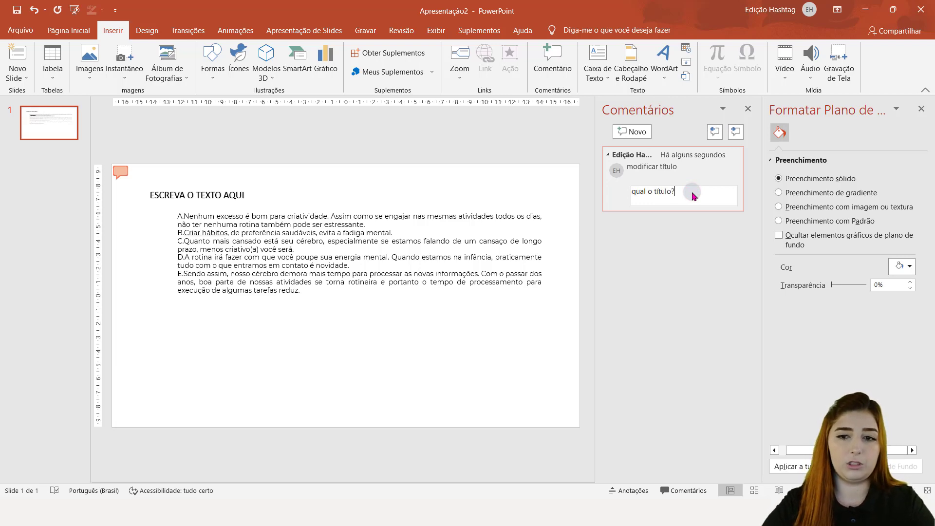
key(Return)
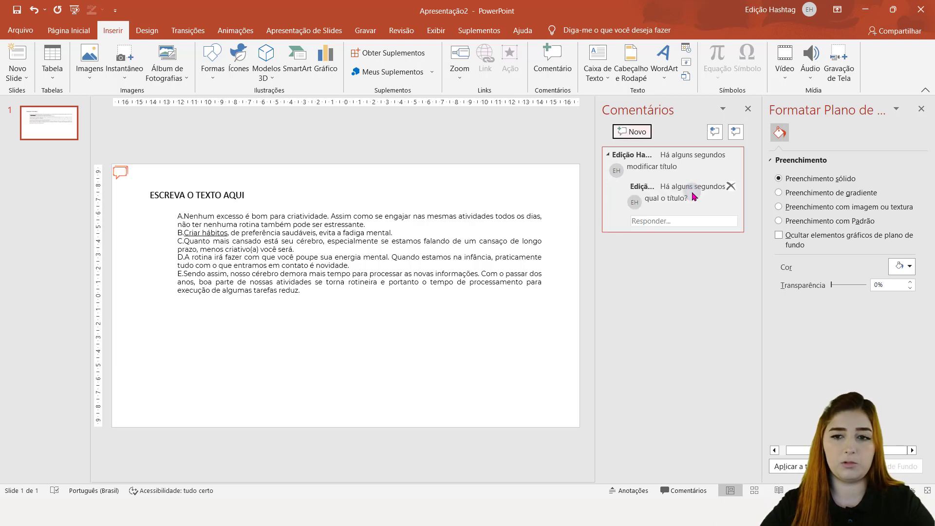
mouse_move(729, 157)
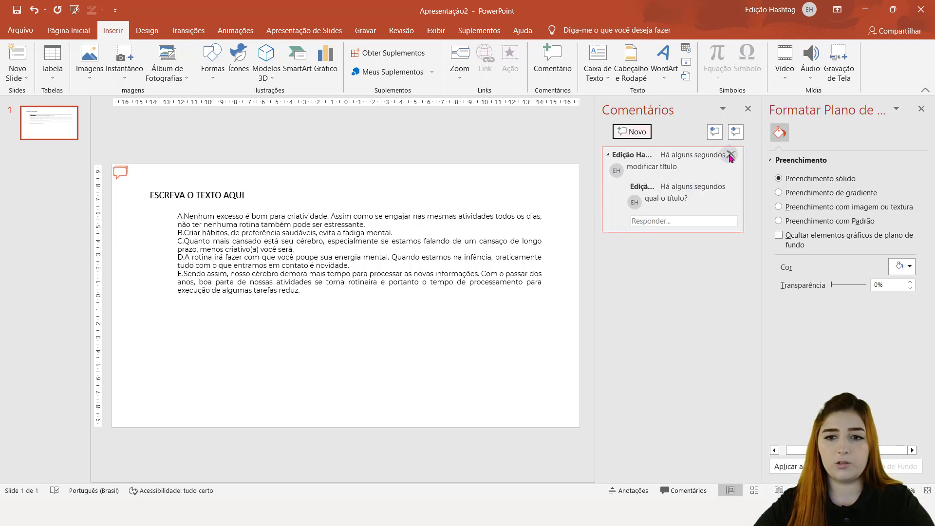
click(730, 155)
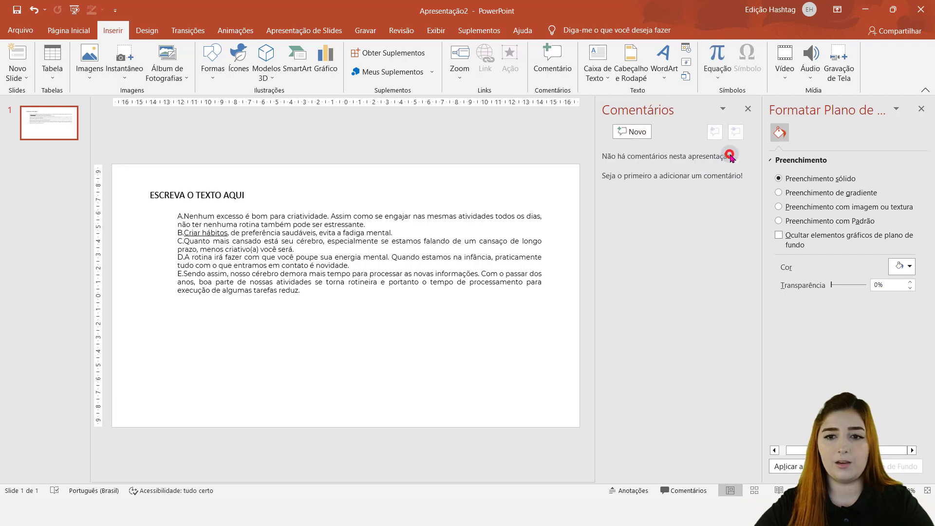
click(748, 108)
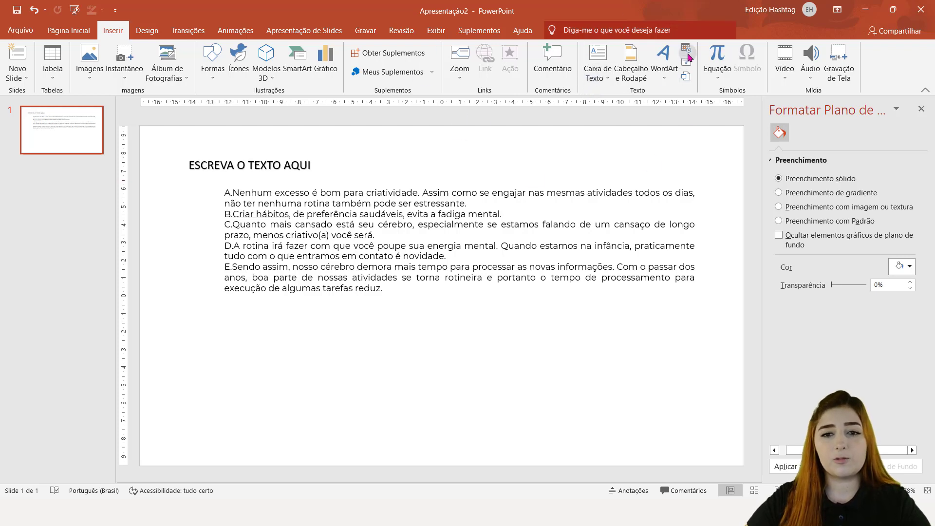
click(609, 73)
click(608, 73)
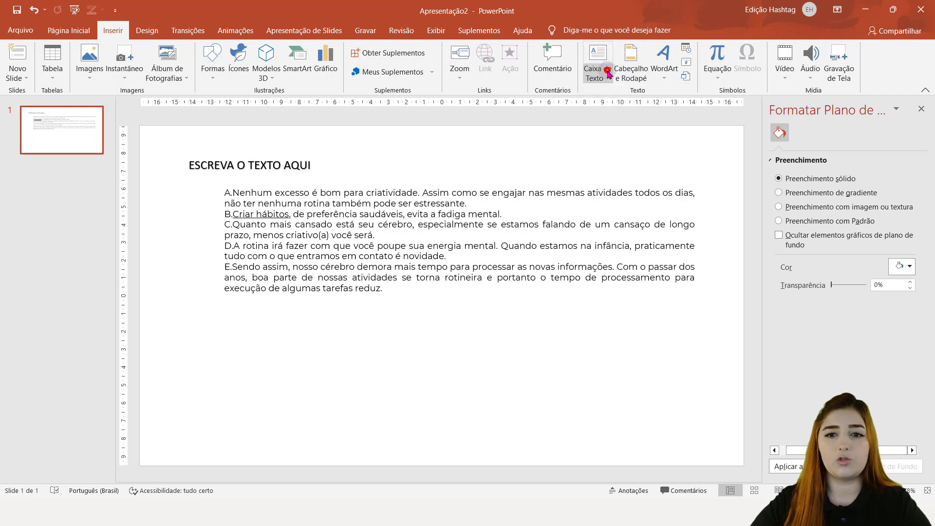
click(644, 81)
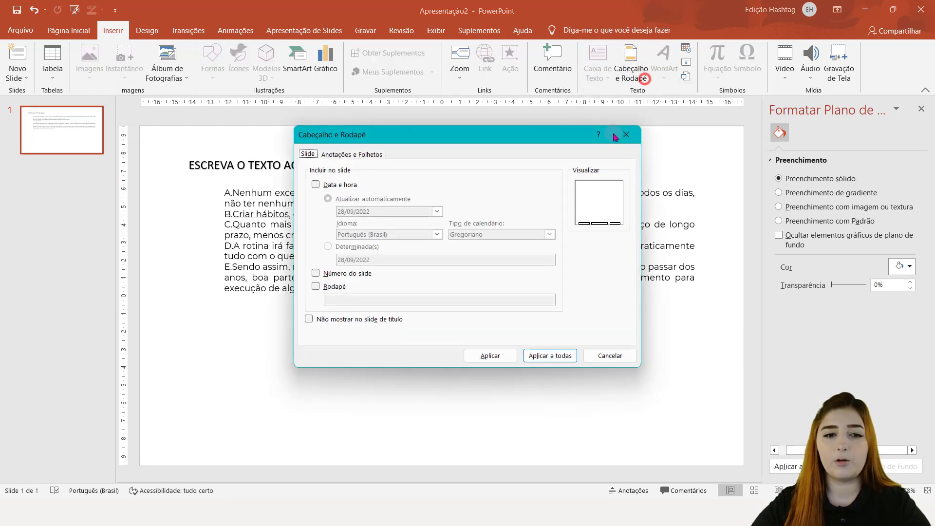
click(336, 190)
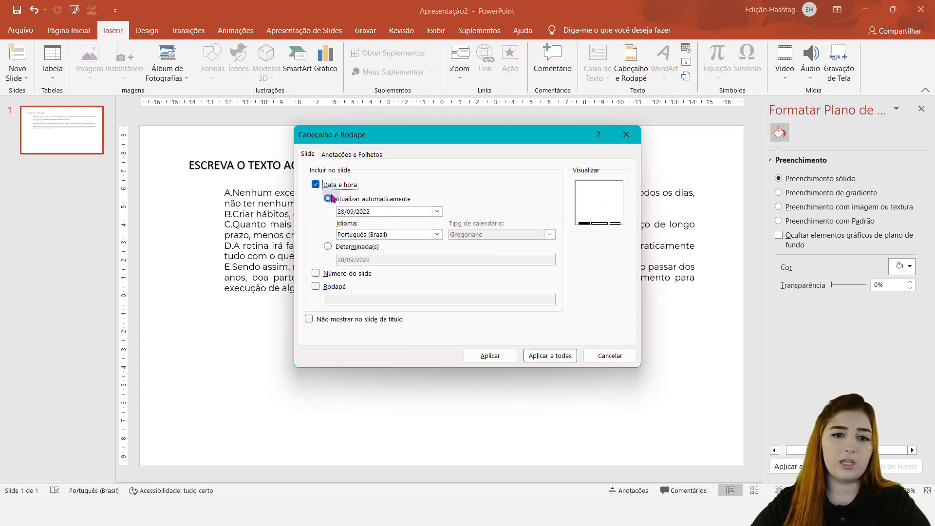
click(315, 184)
click(315, 273)
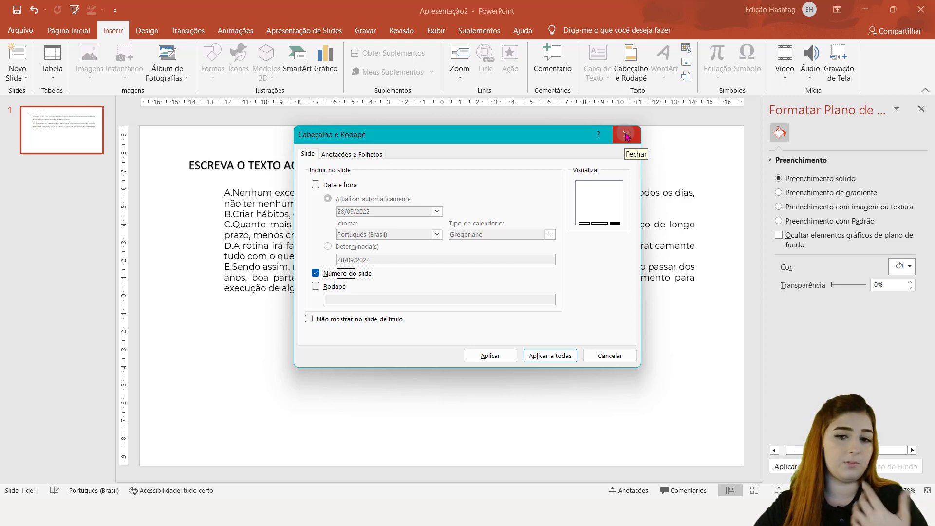
click(626, 135)
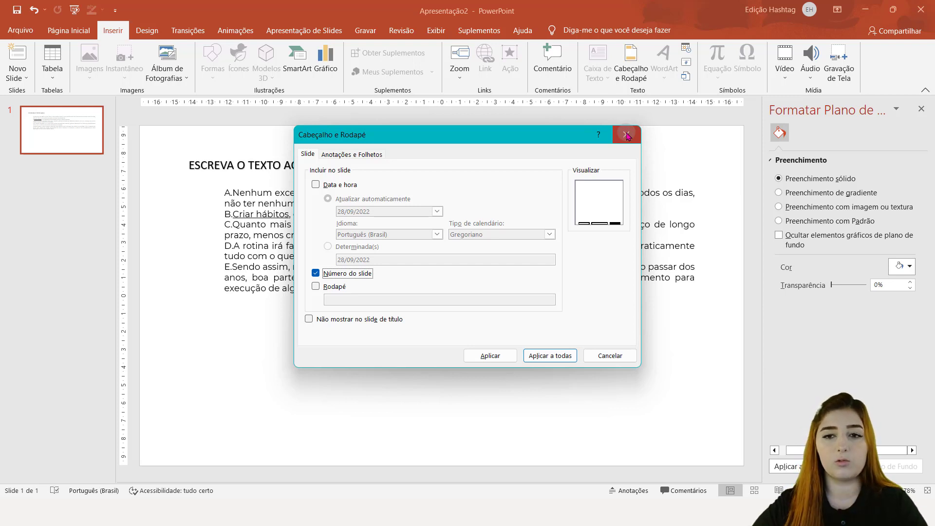
click(627, 135)
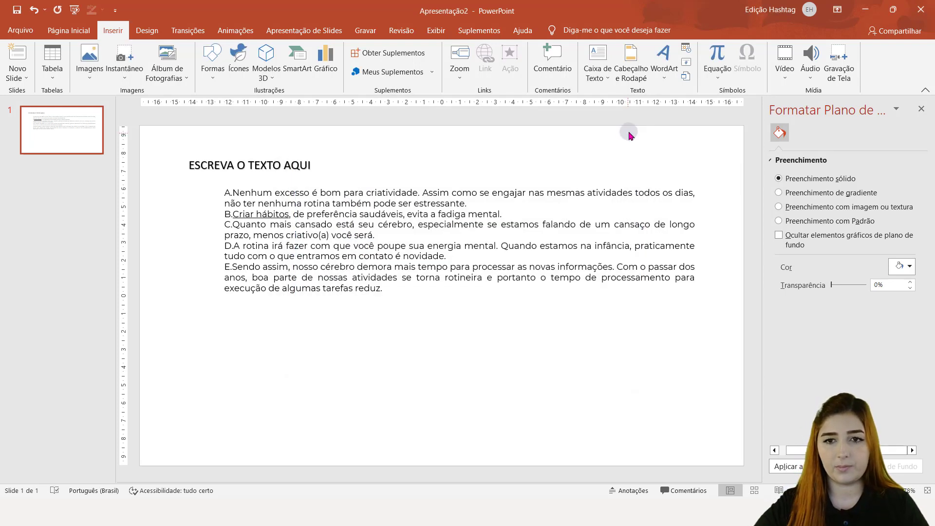
click(666, 79)
click(666, 79)
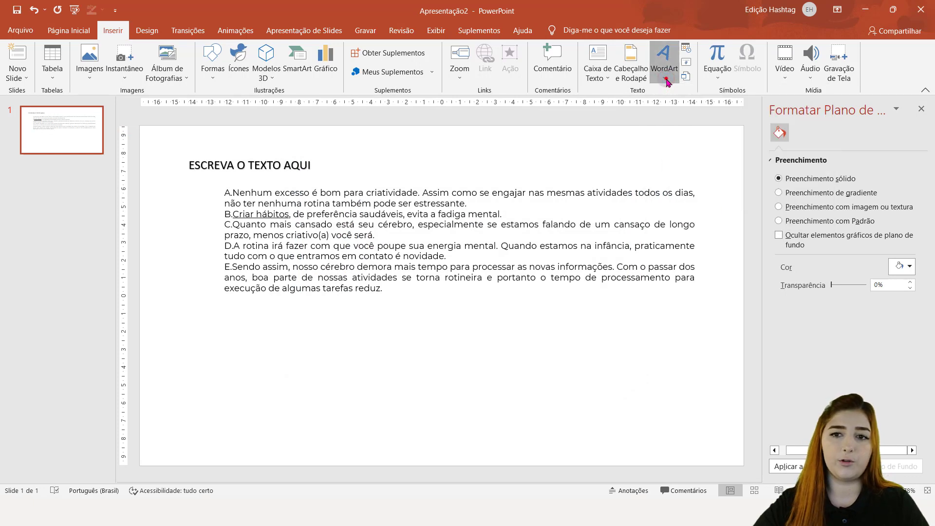
click(689, 47)
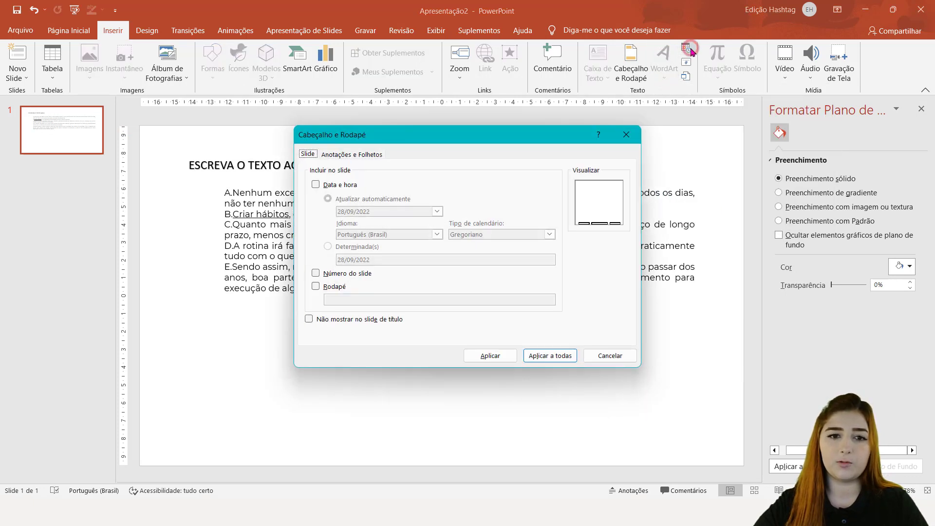
click(625, 135)
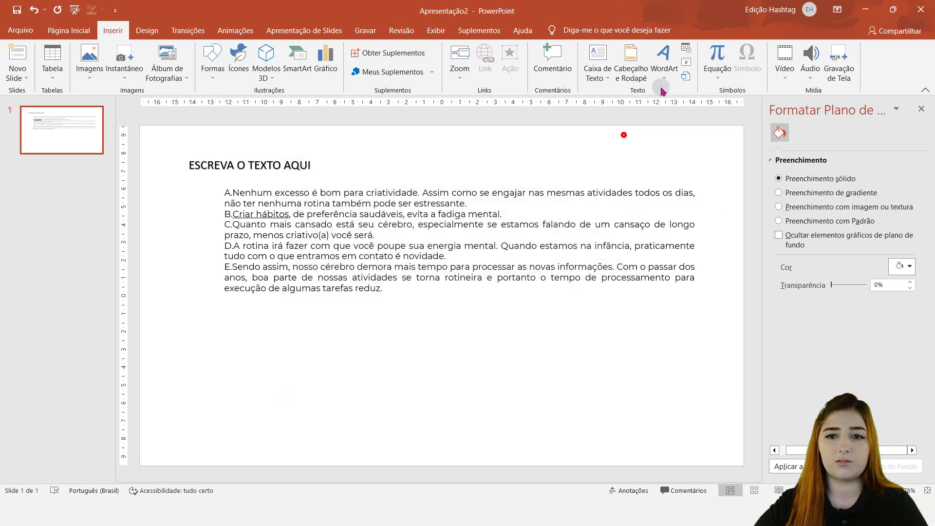
click(687, 62)
click(630, 129)
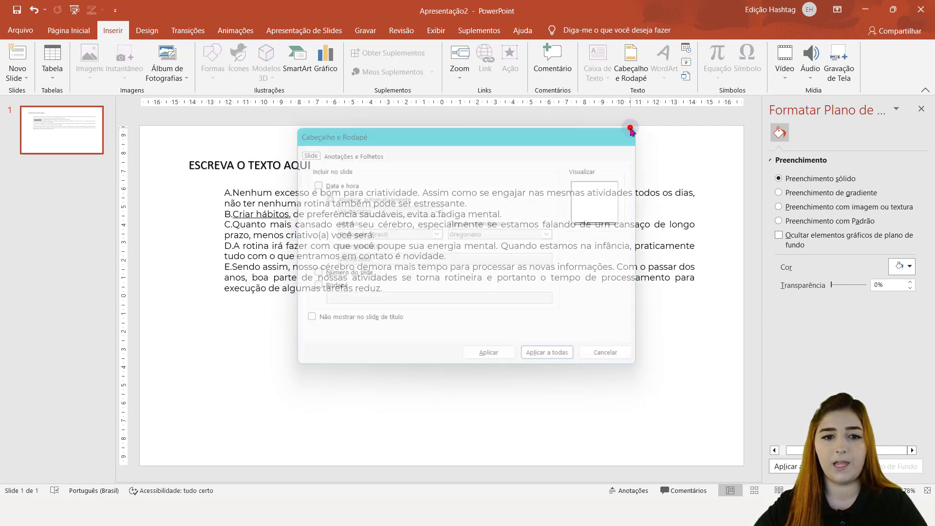
click(722, 77)
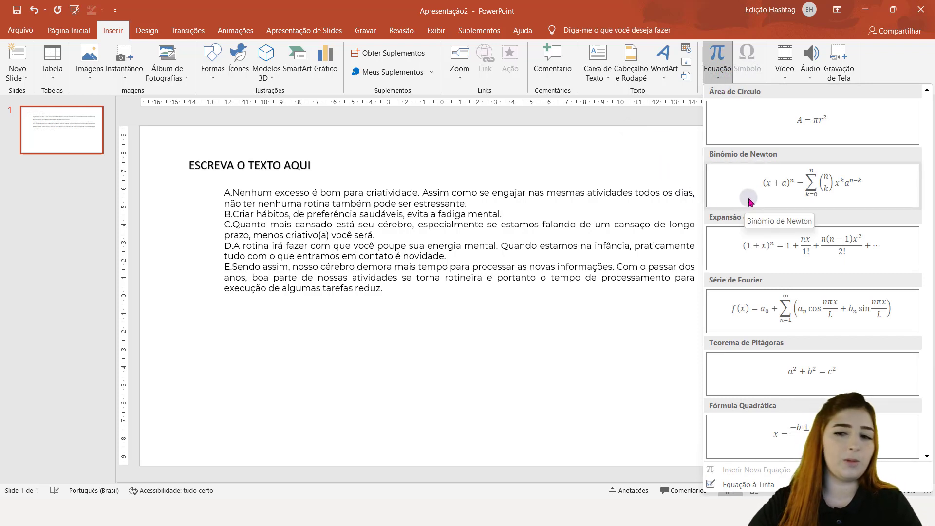
click(809, 180)
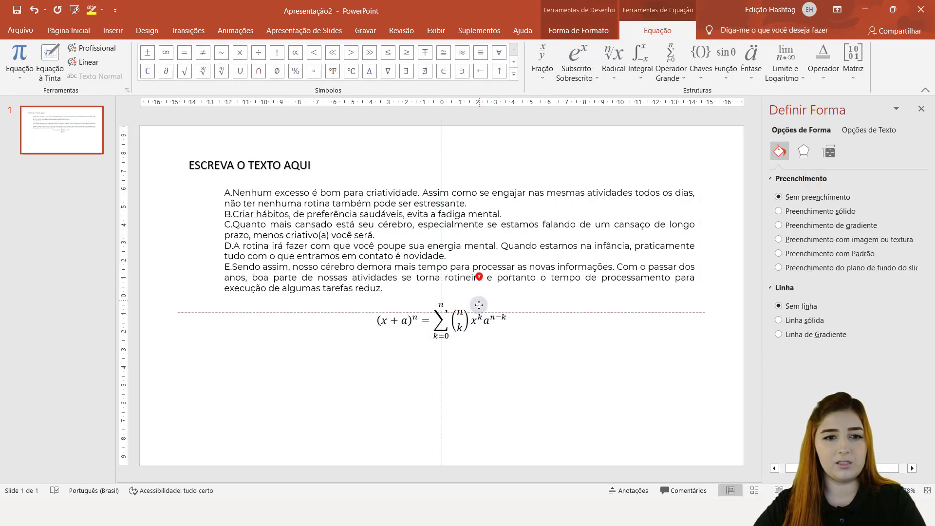
drag(480, 278, 461, 336)
click(419, 352)
click(388, 353)
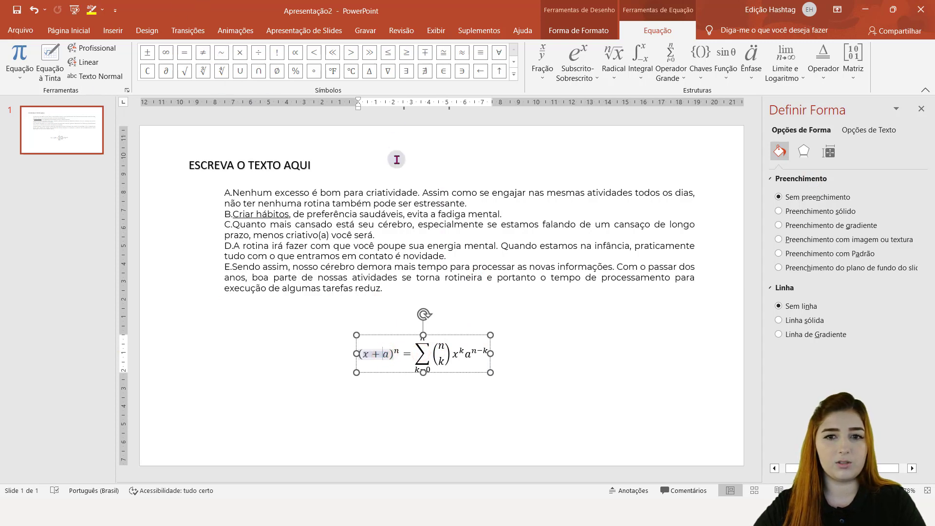
click(477, 334)
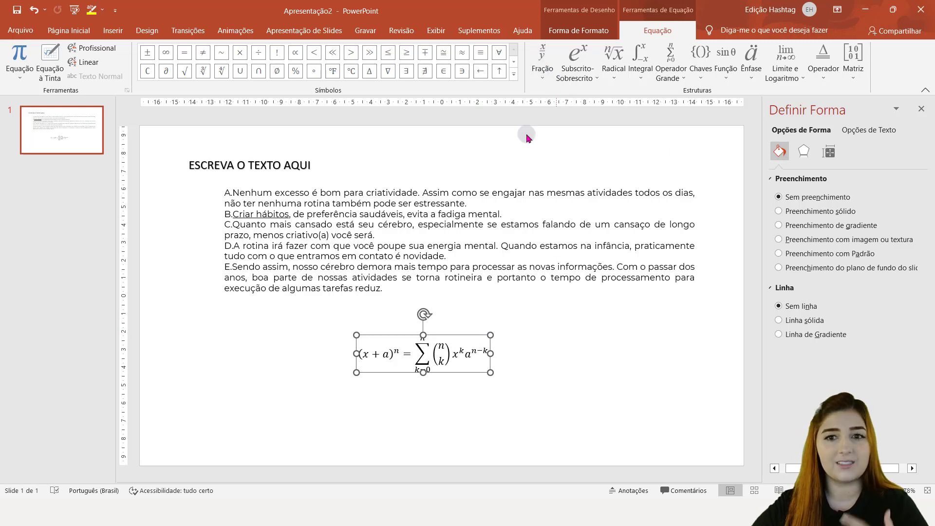
click(657, 30)
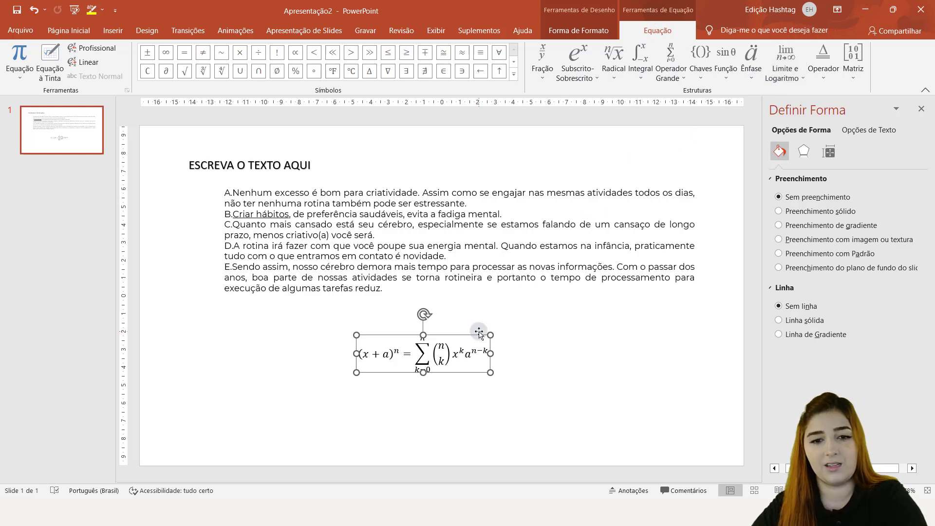
key(Delete)
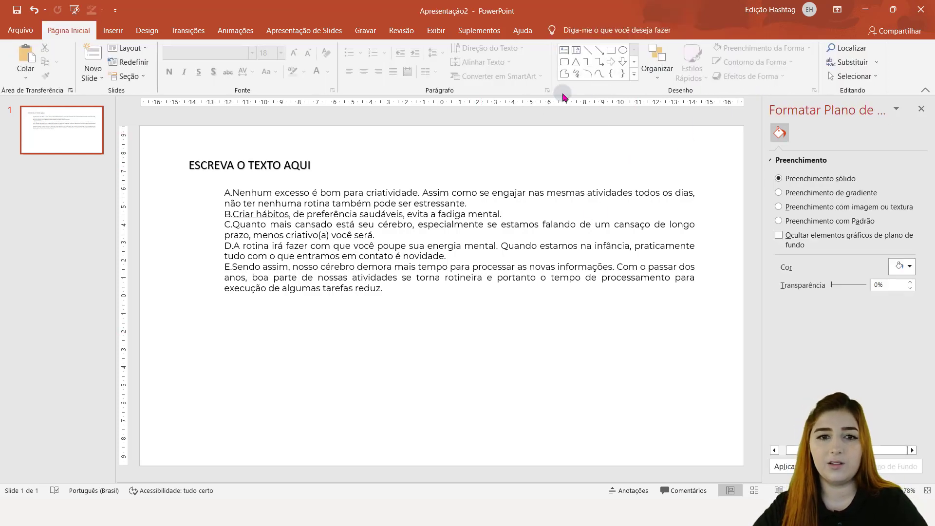
Glance at the Insert tab's video options, then bring up the Design tab's themes and variants.
click(113, 30)
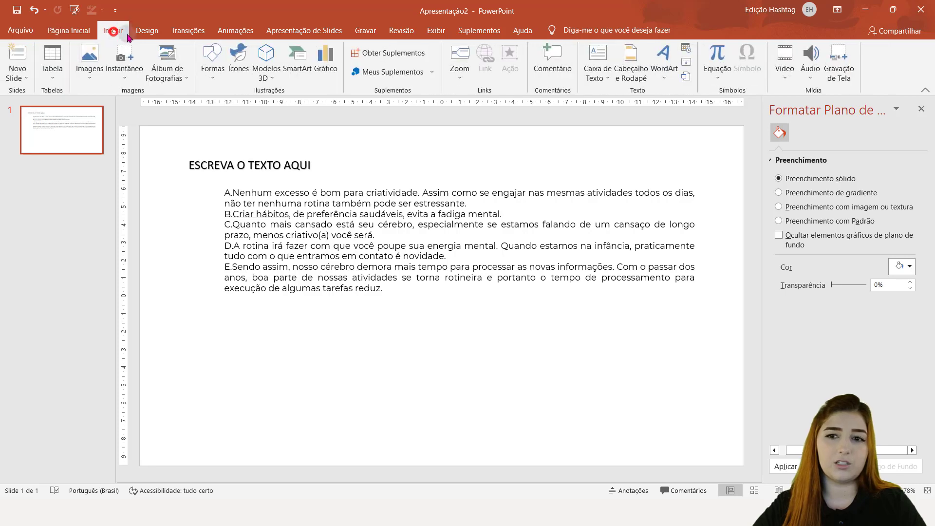
click(791, 85)
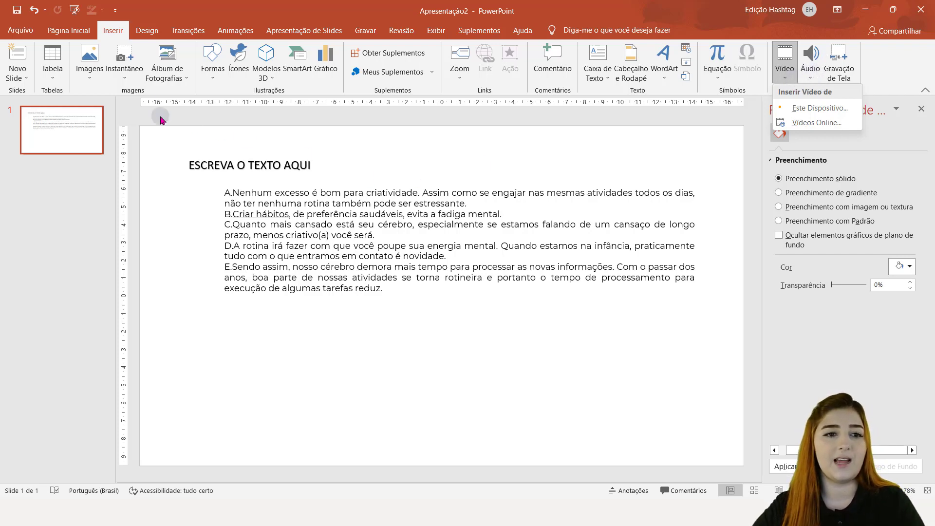
click(155, 33)
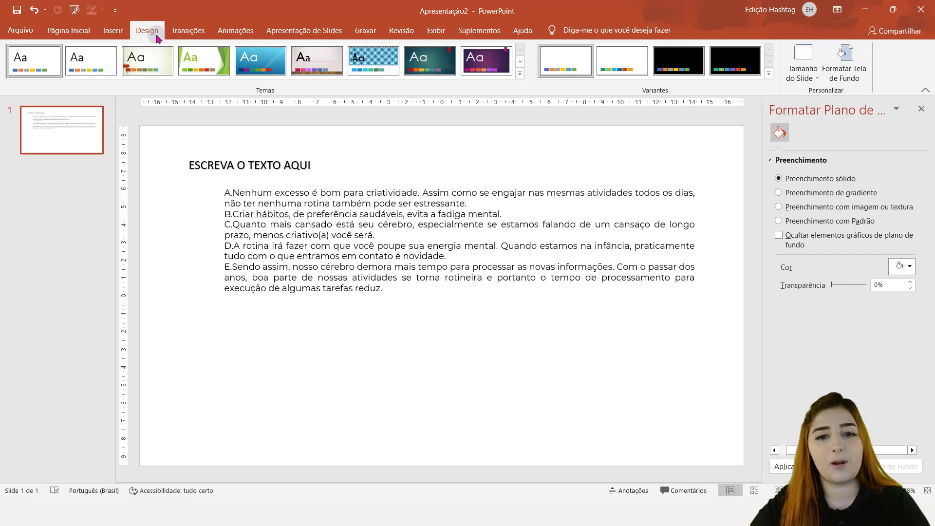
Apply the dark teal theme with the red accent from the full Themes gallery.
click(519, 73)
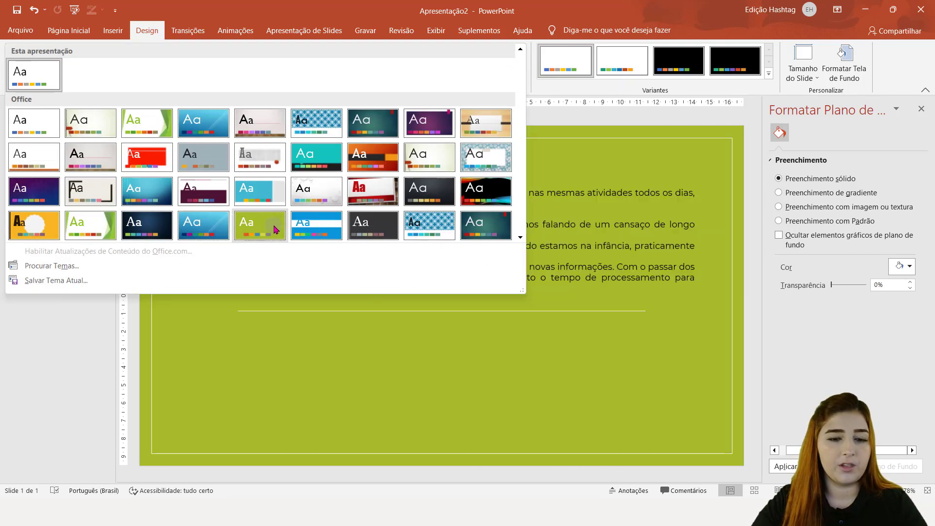
click(500, 225)
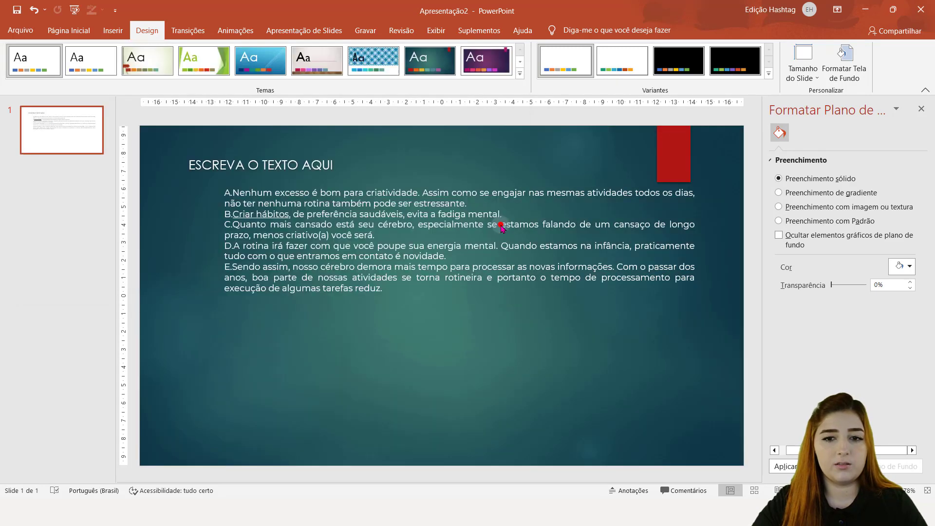
click(97, 144)
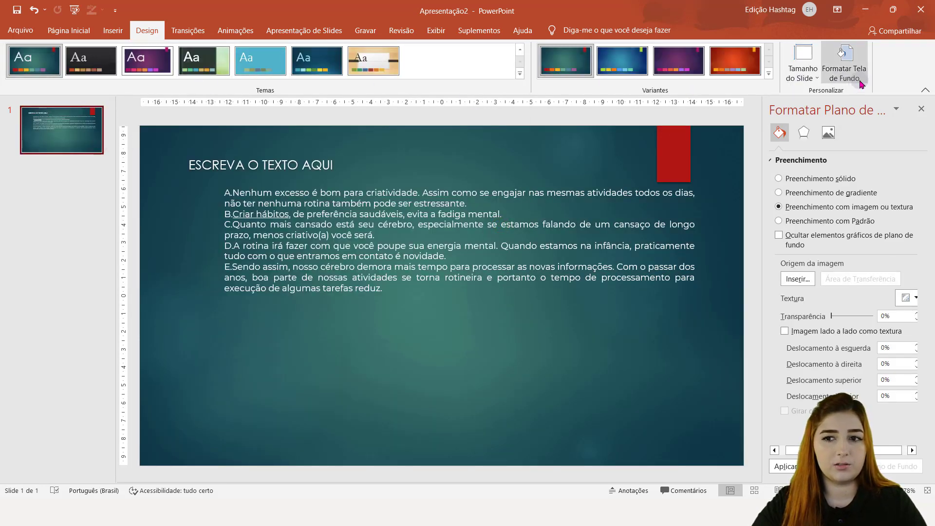
click(20, 30)
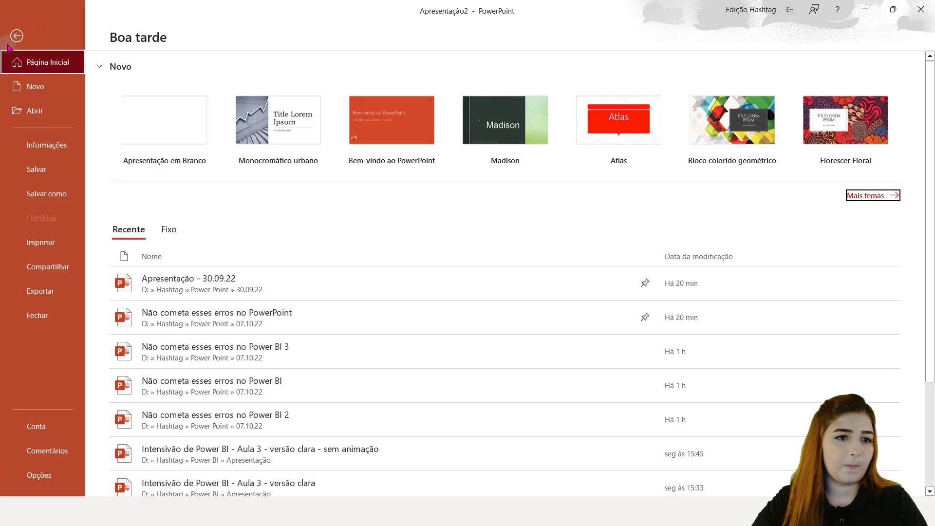
click(15, 30)
Add a Comparison slide and a three-picture-column slide to the deck.
click(69, 30)
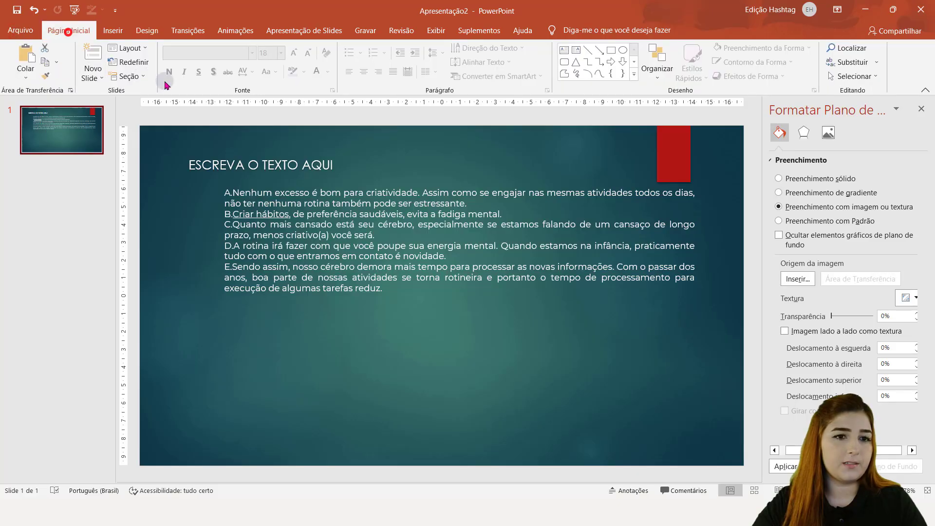
click(103, 79)
click(129, 165)
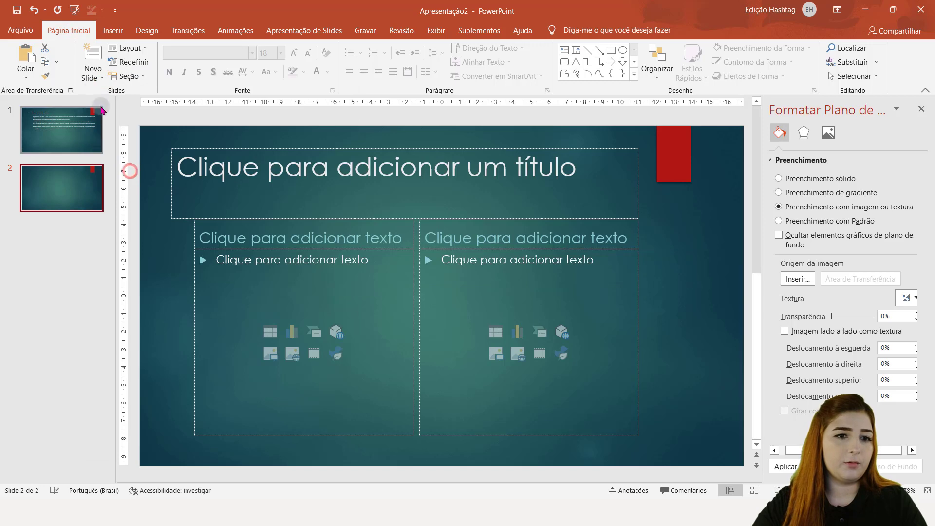
click(92, 78)
click(296, 297)
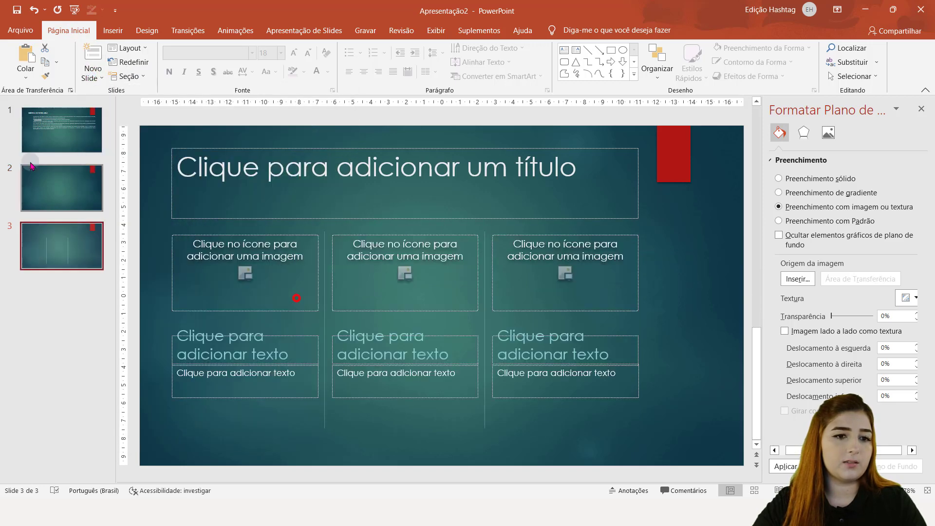
Select the title line ESCREVA O TEXTO AQUI on slide 1.
click(53, 139)
click(372, 214)
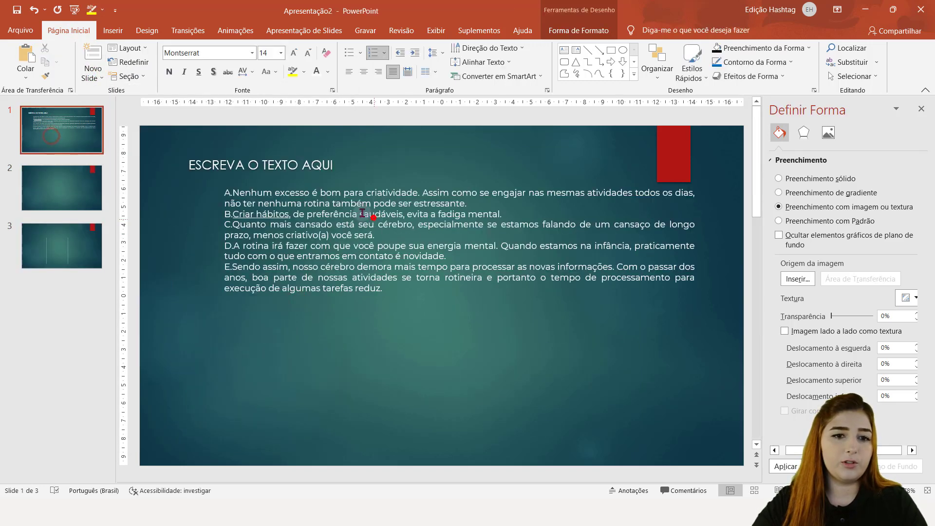
triple_click(303, 165)
Highlight the title yellow, then clear the highlight with Sem Cor.
click(392, 145)
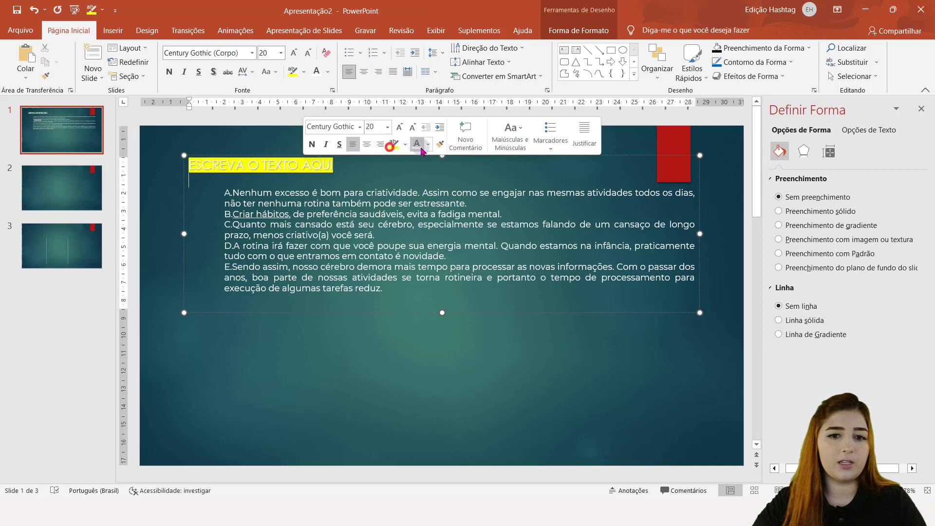
click(422, 147)
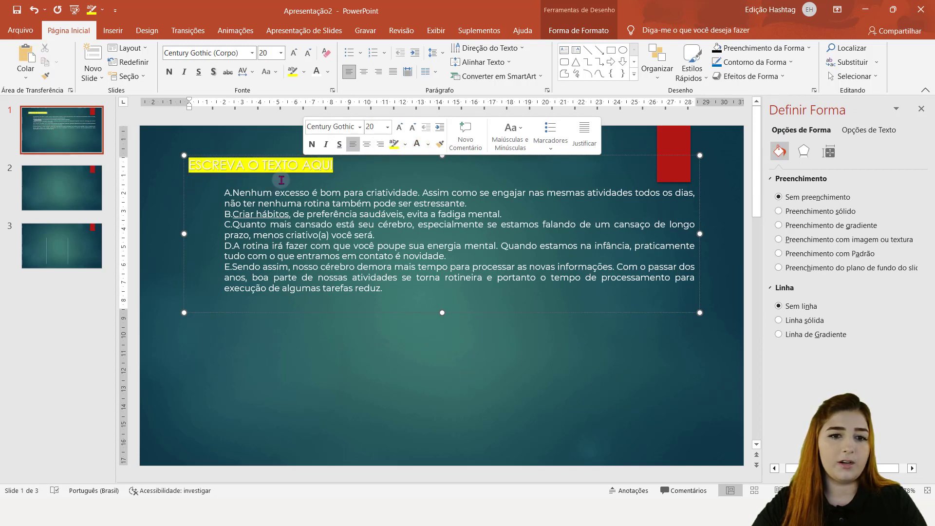
triple_click(282, 170)
click(304, 72)
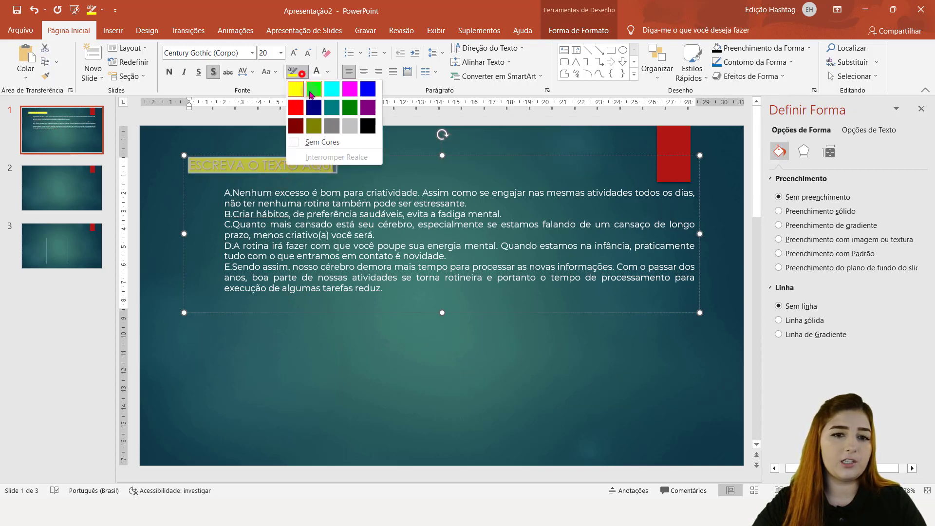
click(325, 143)
Make the title bold, then undo the recent edits with Ctrl+Z.
click(327, 73)
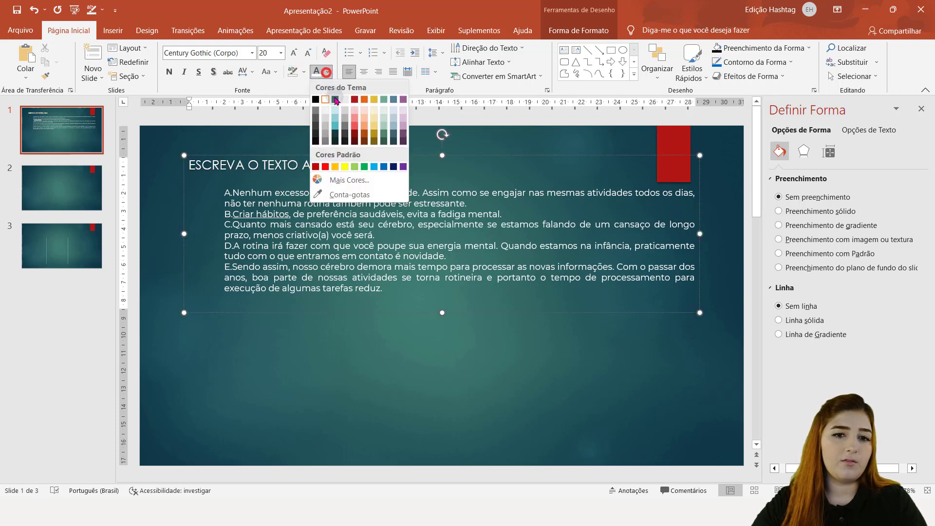
click(227, 175)
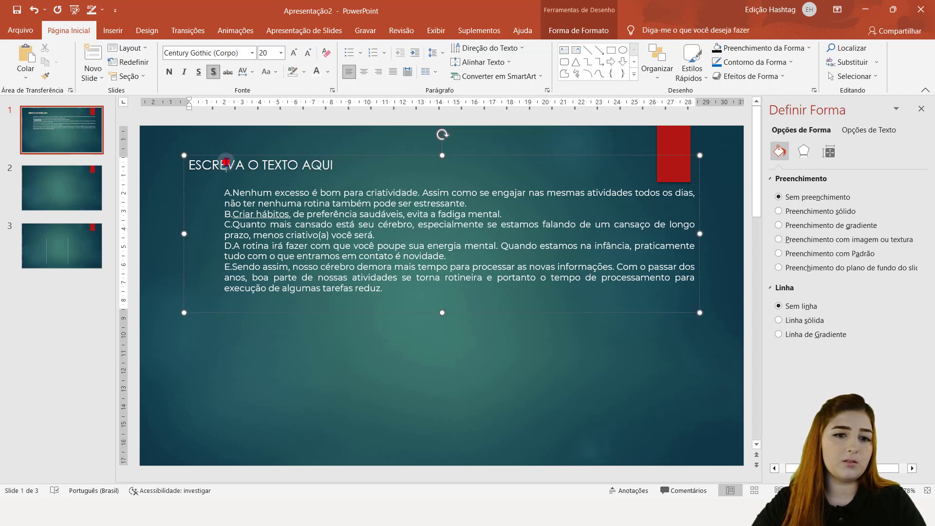
triple_click(243, 163)
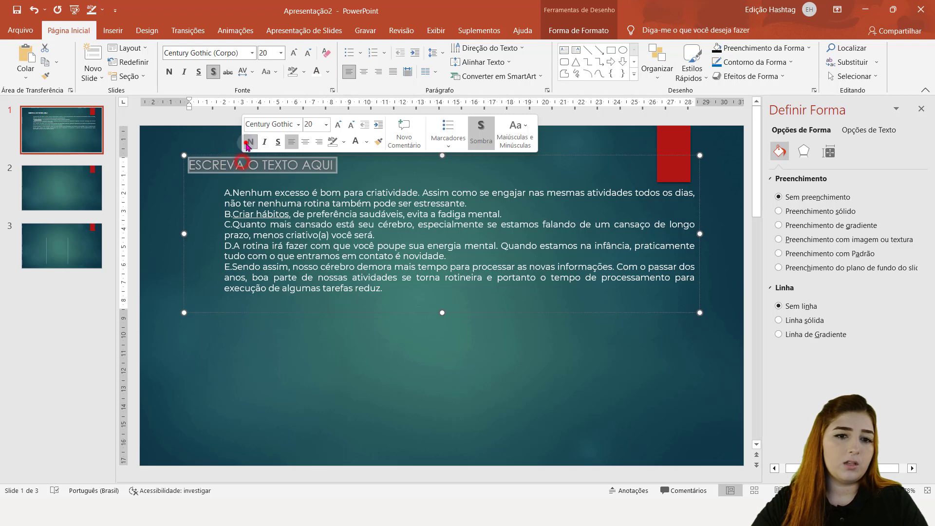
click(249, 142)
click(554, 136)
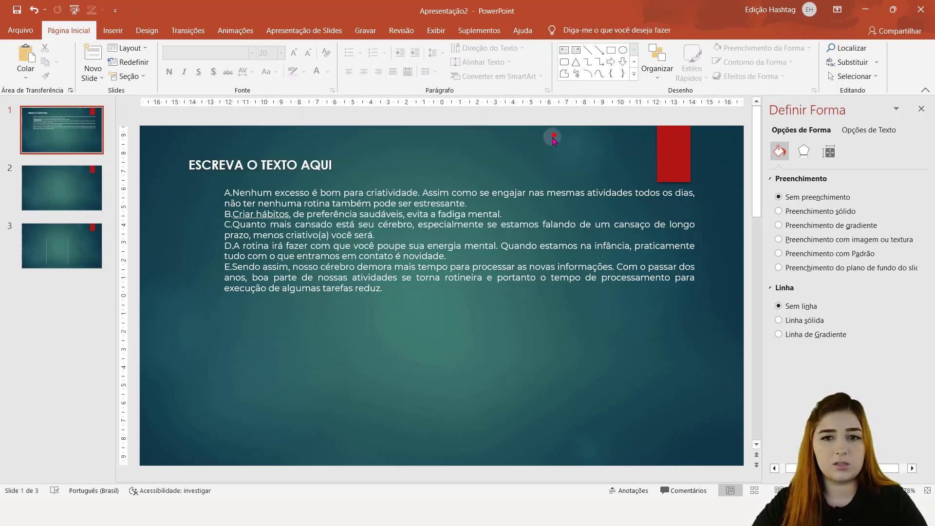
key(ctrl+z)
Undo back to one slide and apply a black Design variant, browsing the Colors and Effects options.
key(ctrl+z)
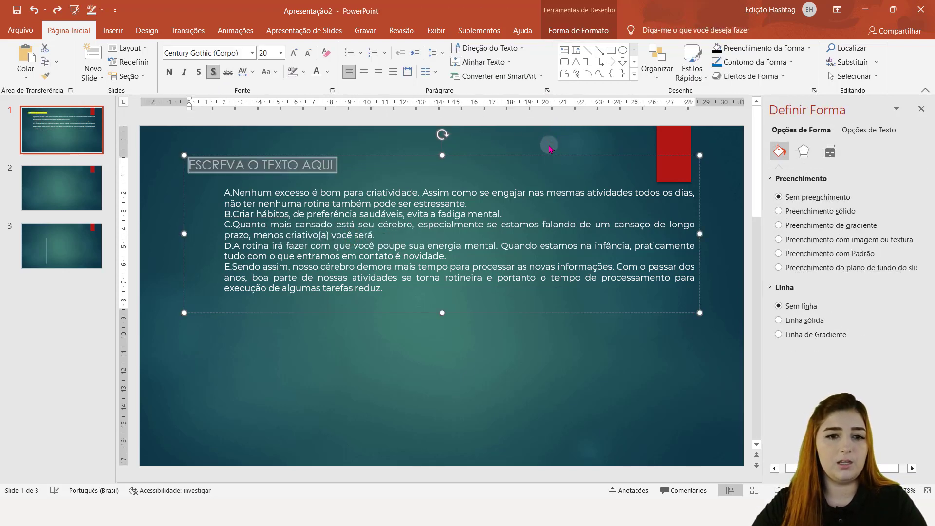
key(ctrl+z)
key(ctrl+z)
key(ctrl+z)
key(ctrl+z)
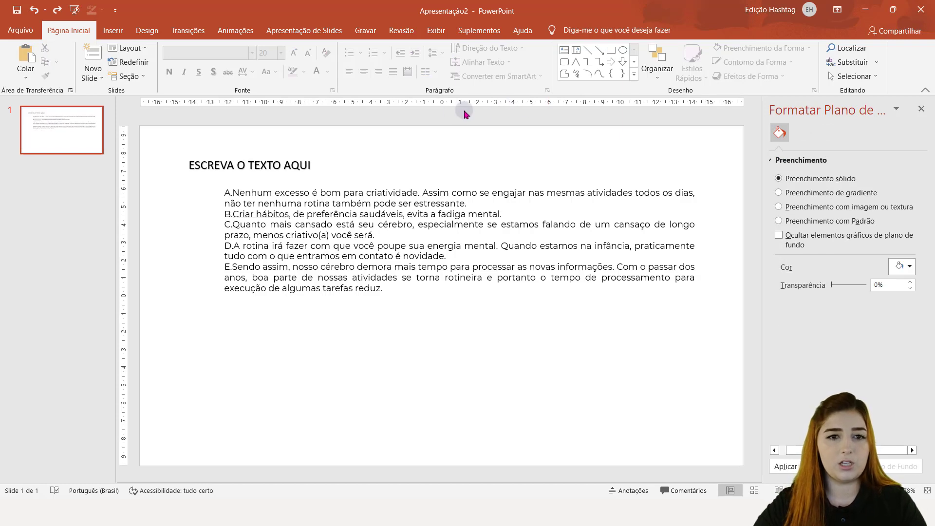
click(147, 30)
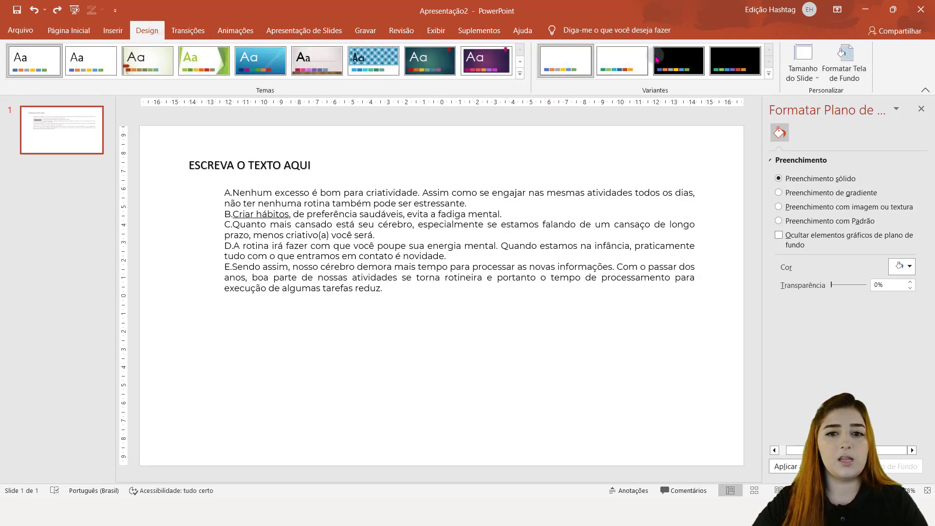
click(735, 65)
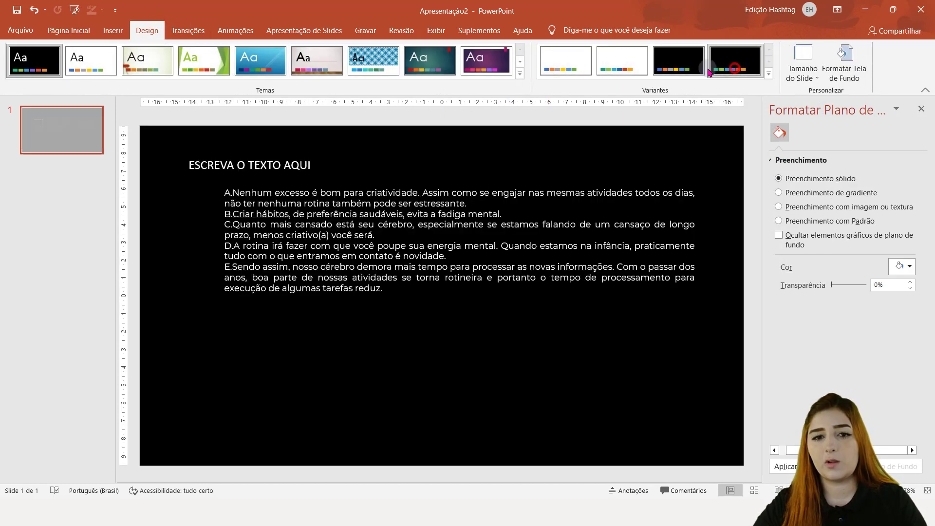
click(660, 61)
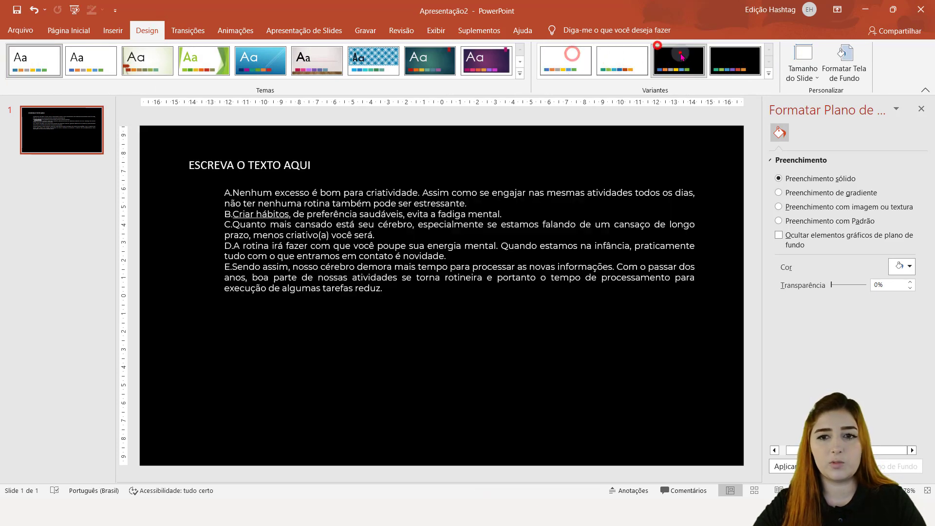
click(745, 63)
click(769, 74)
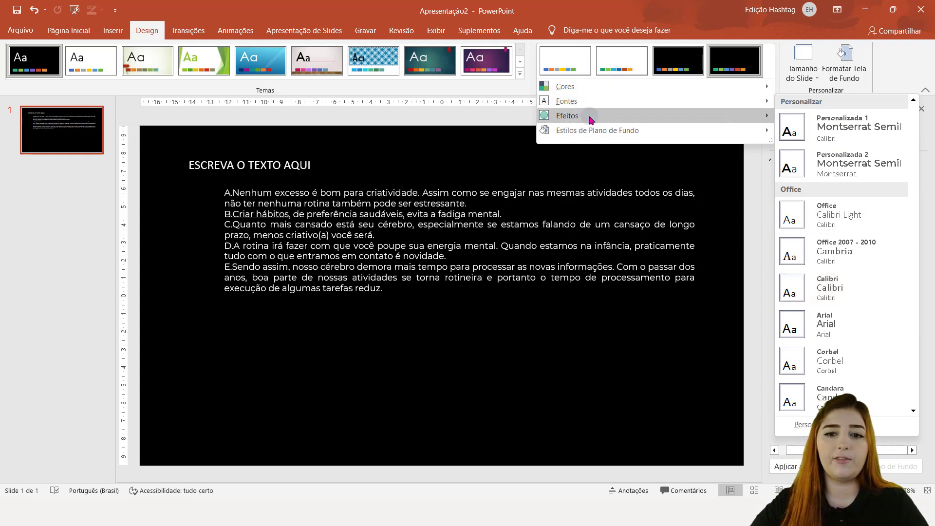
mouse_move(567, 115)
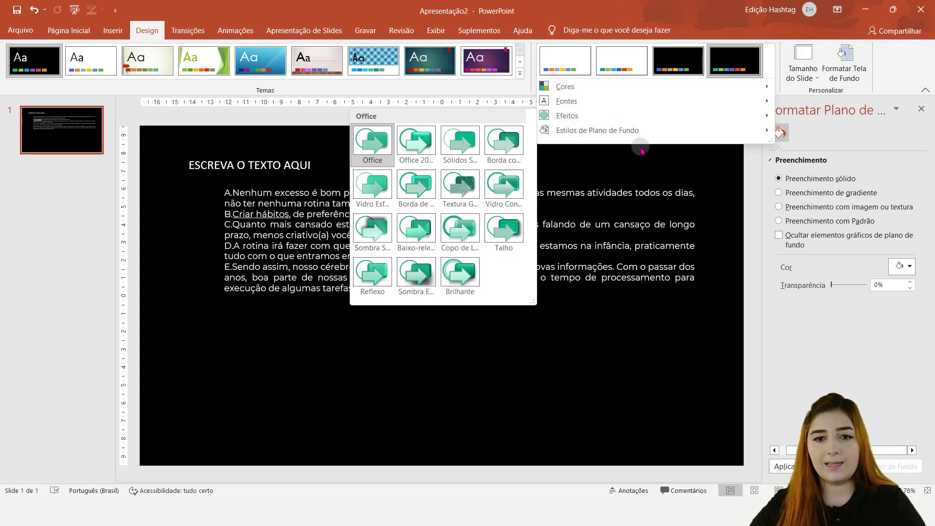
key(Escape)
key(Escape)
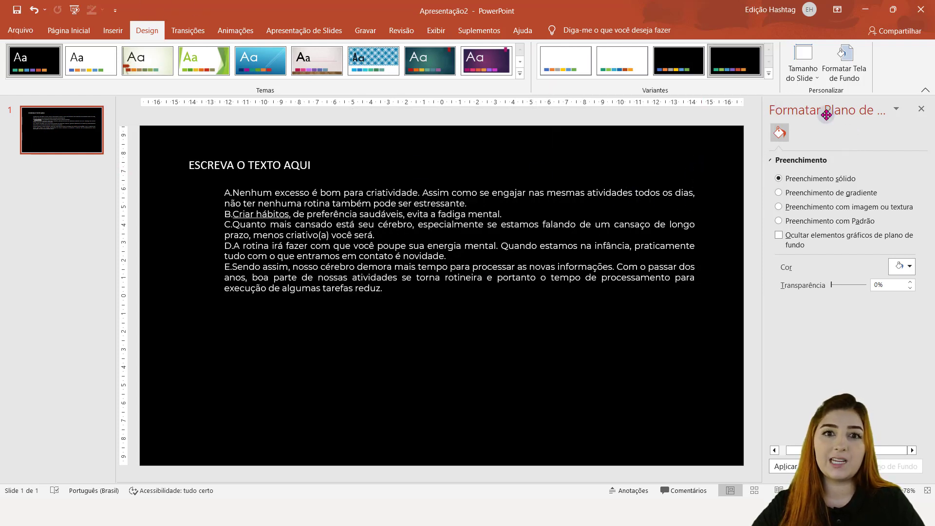
click(813, 79)
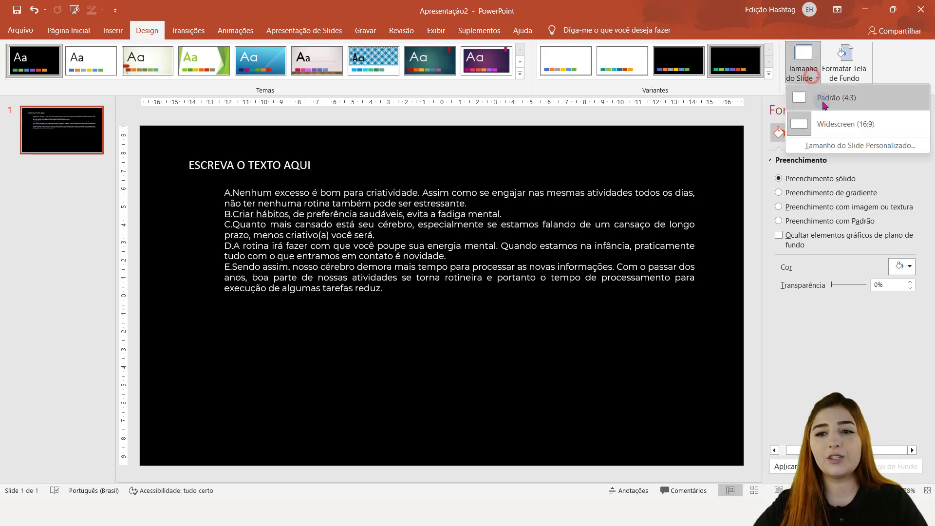
click(838, 146)
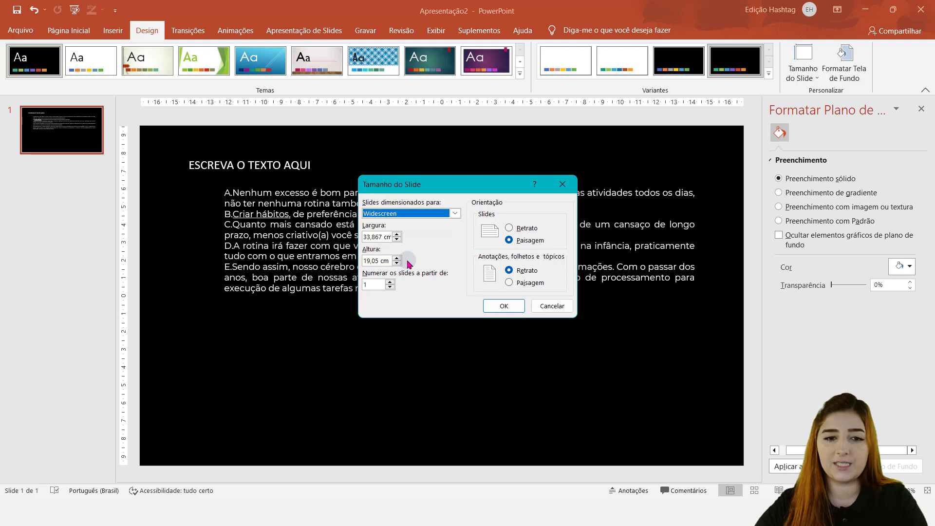
click(455, 213)
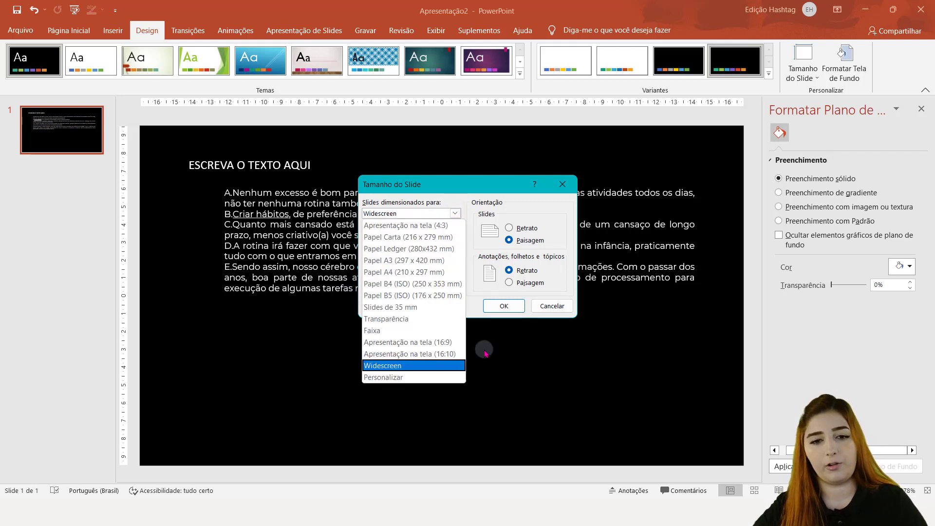
click(527, 228)
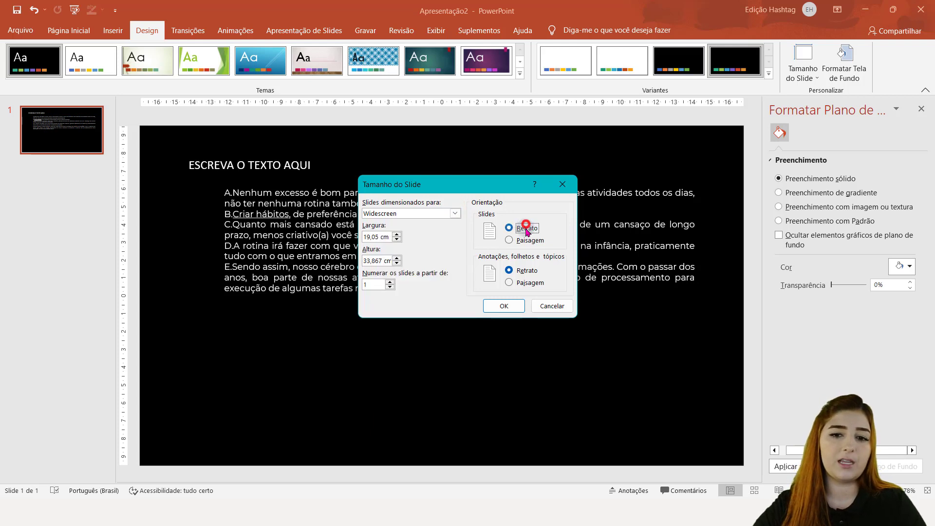
click(529, 240)
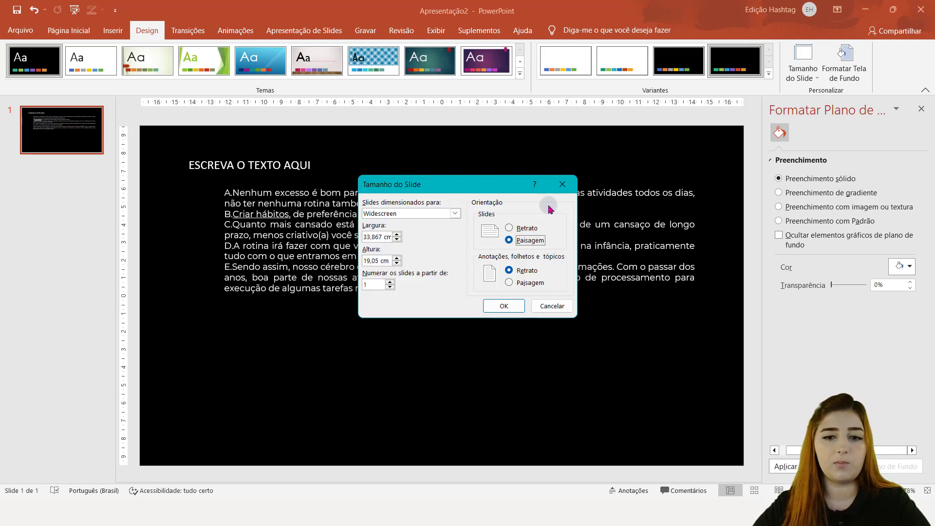
click(565, 188)
click(841, 68)
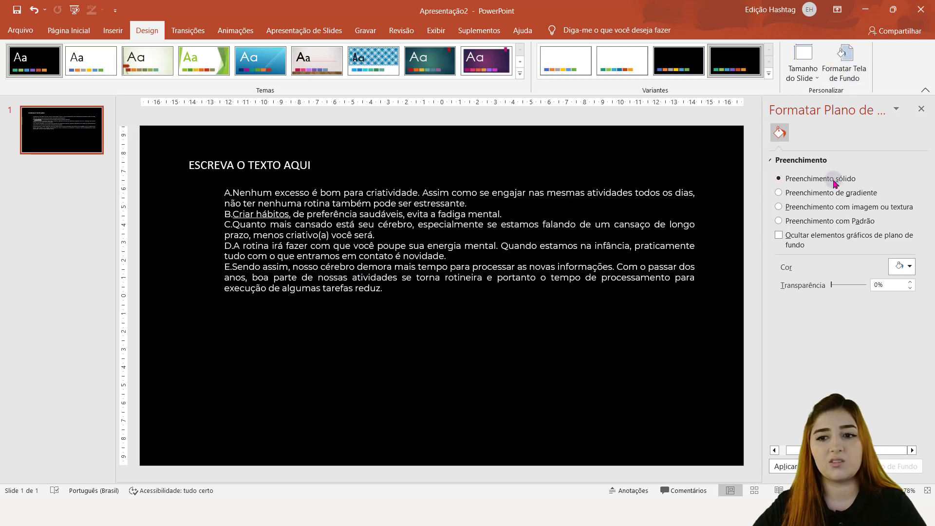
Try the other fill types, then set the slide background to solid black fill.
click(843, 193)
click(847, 207)
click(847, 220)
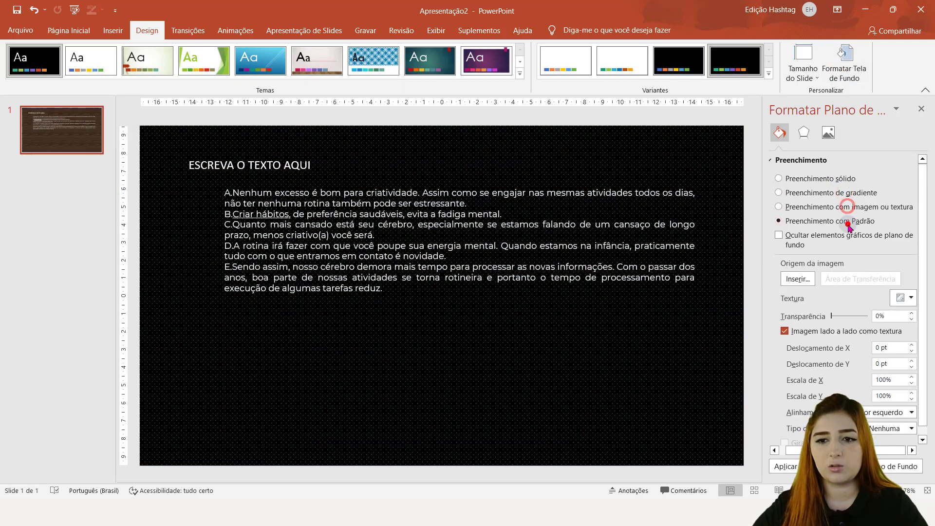
click(848, 235)
click(831, 179)
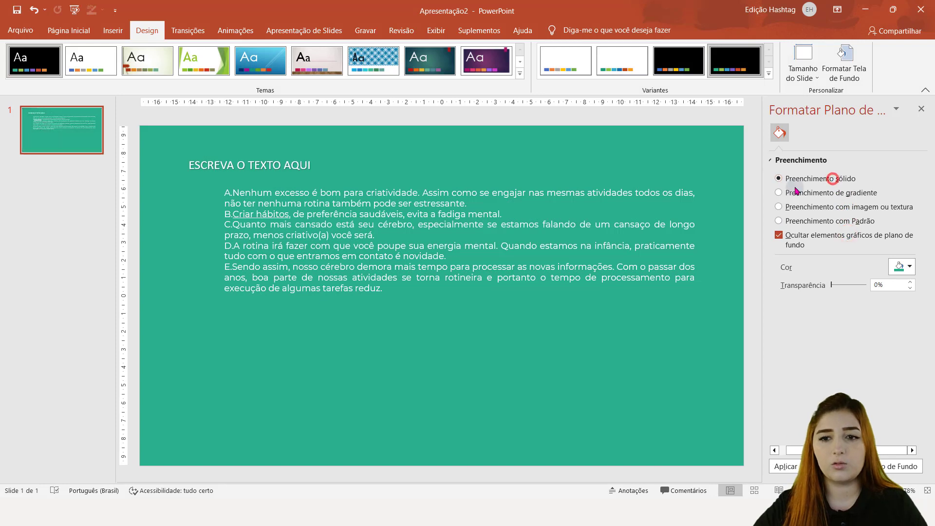
click(902, 267)
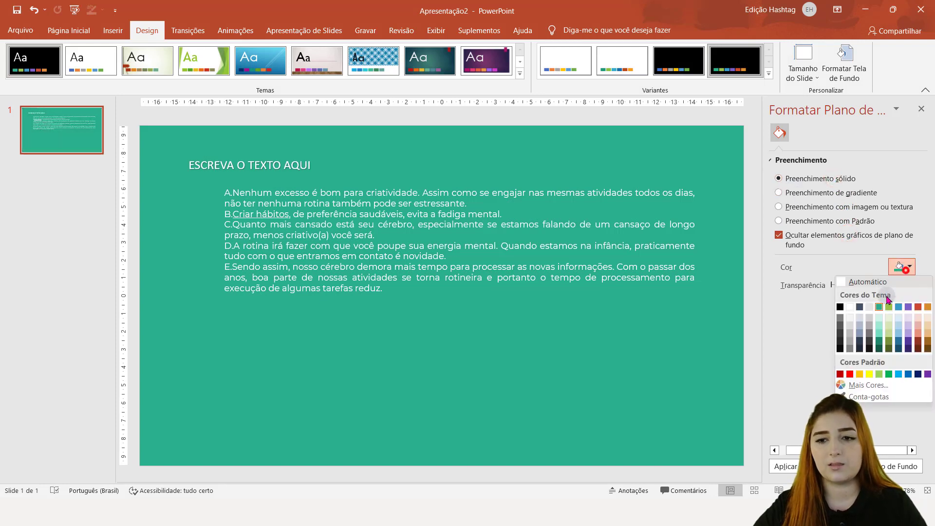
click(843, 283)
click(193, 29)
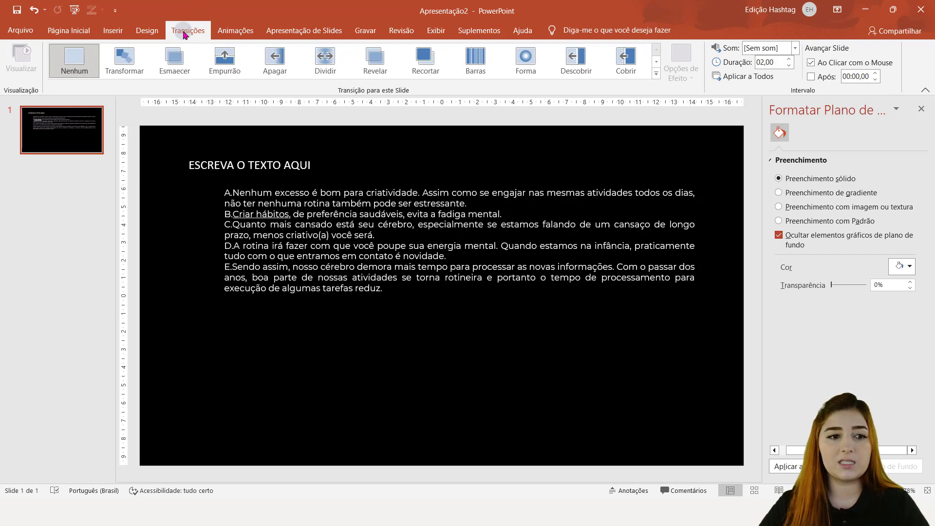
Duplicate slide 1 with Ctrl+D and give slide 2 the Empurrão transition, previewing it.
click(96, 140)
key(ctrl+d)
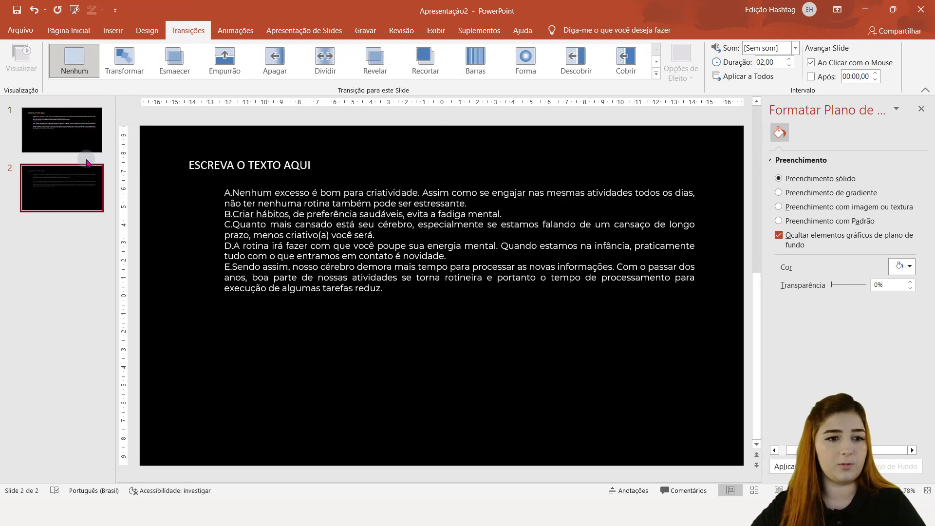
click(122, 70)
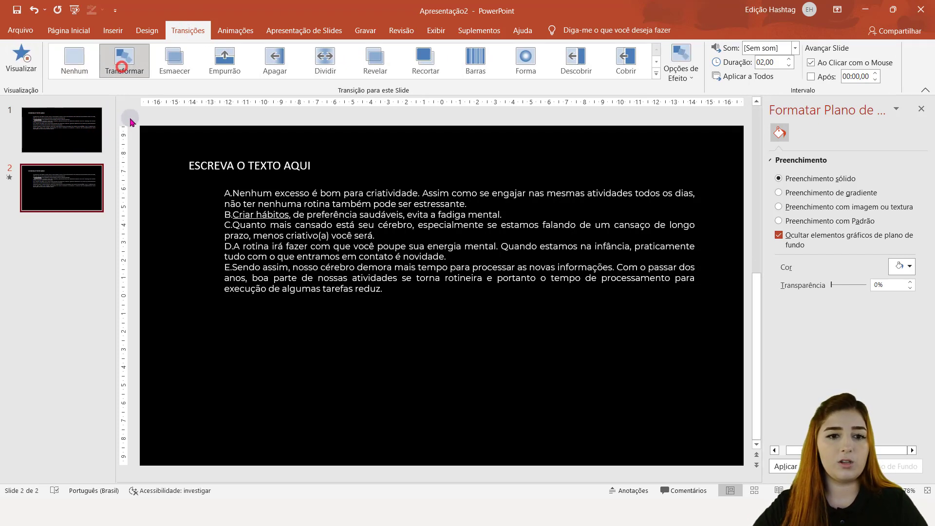
click(216, 62)
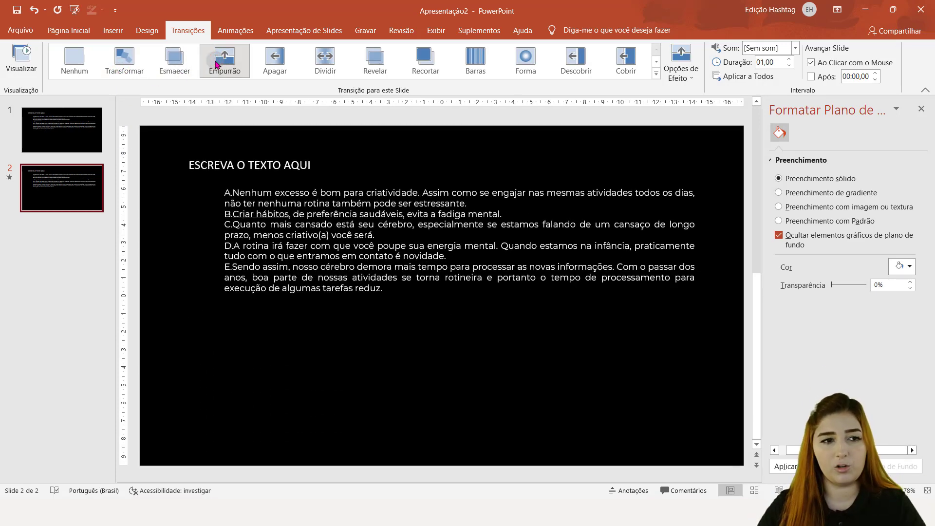
click(30, 78)
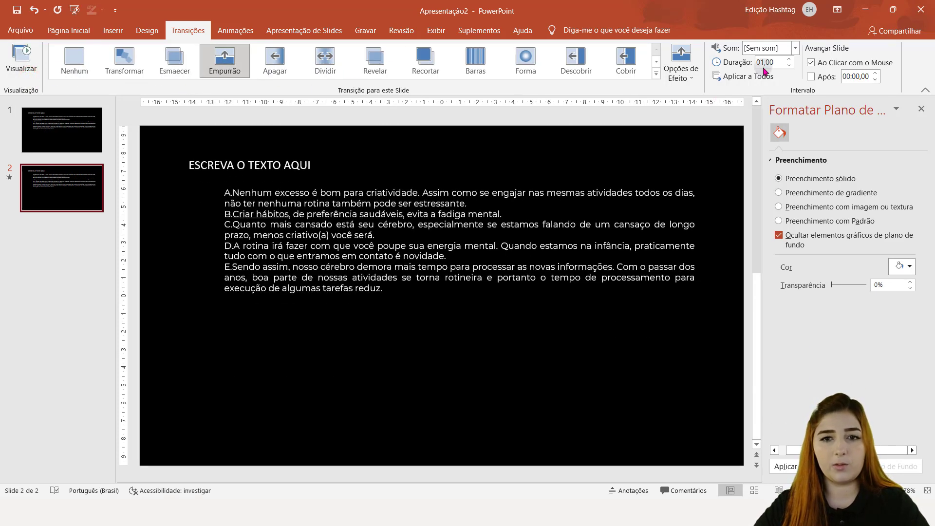
Browse the full transitions list and Effect Options, leaving Empurrão unchanged.
click(656, 74)
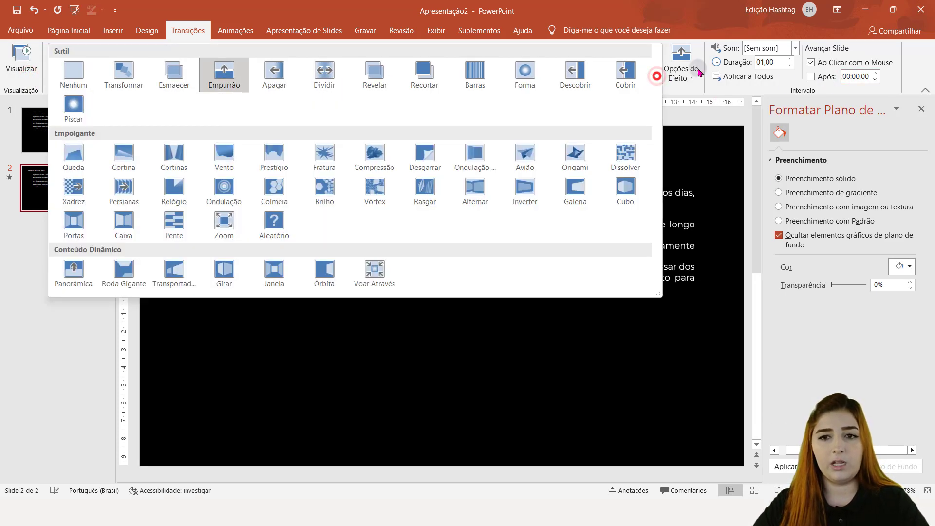
click(696, 73)
click(696, 73)
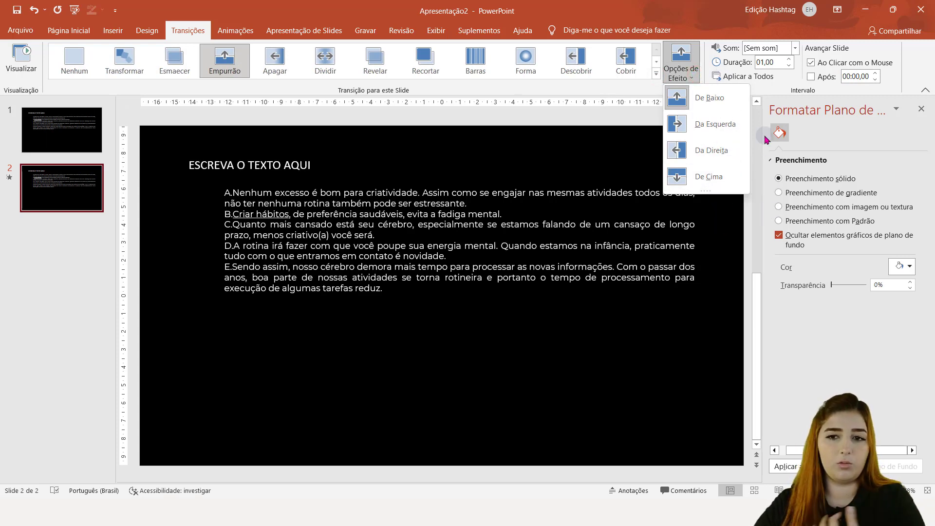
click(619, 87)
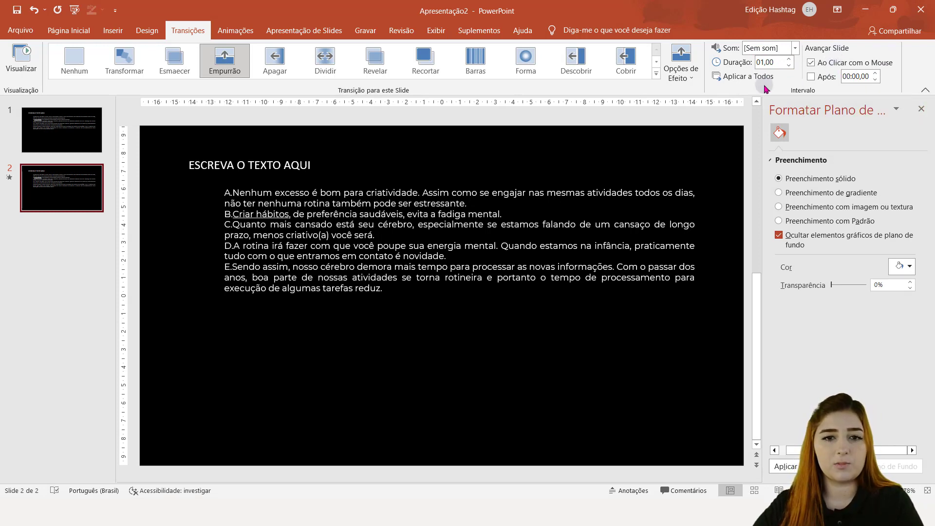
click(235, 30)
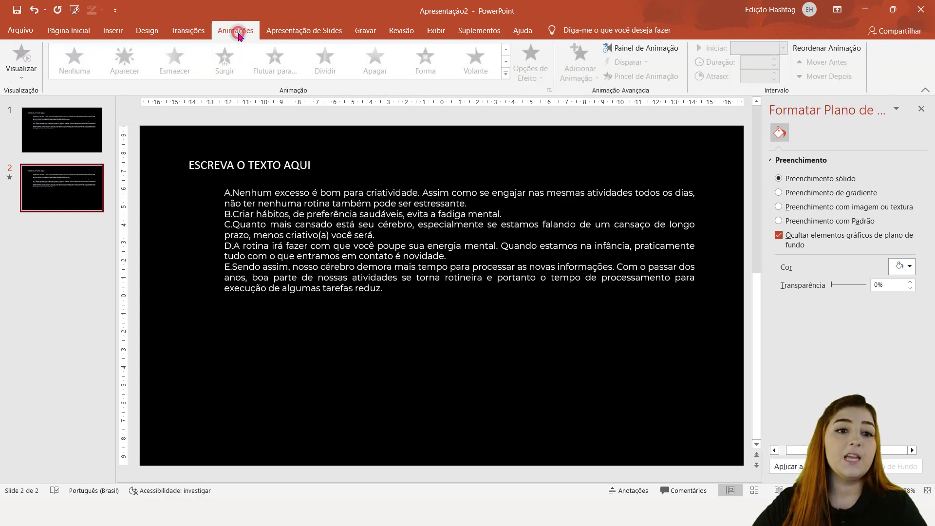
Give slide 1's text box an Apagar animation wiping in De cima.
click(76, 111)
click(206, 159)
click(229, 153)
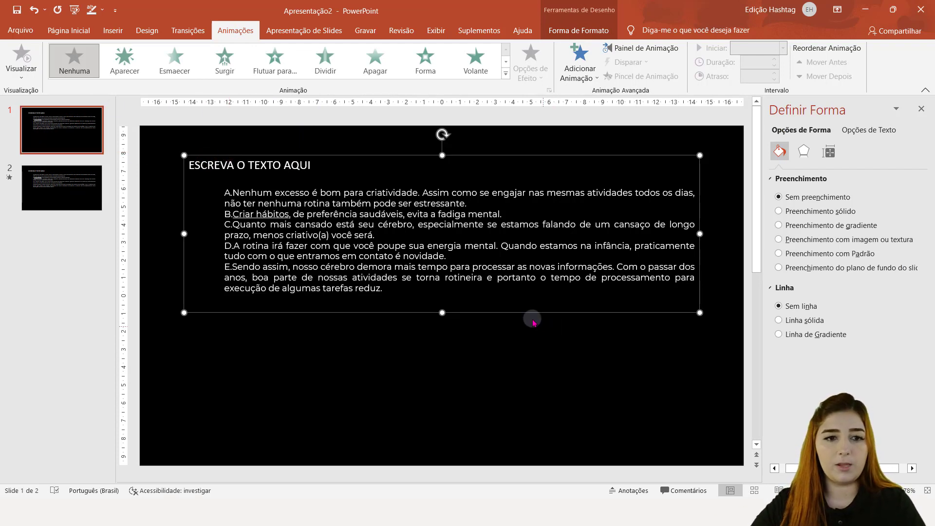
click(376, 62)
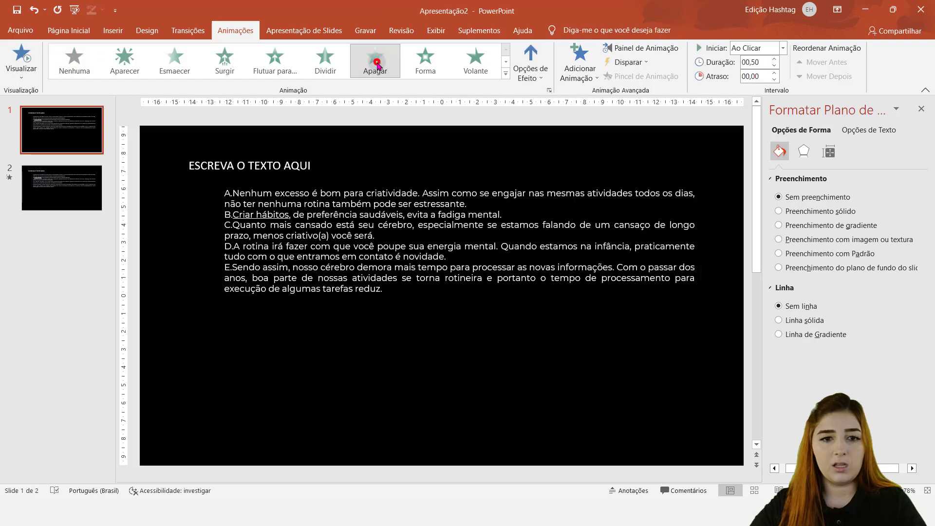
click(545, 74)
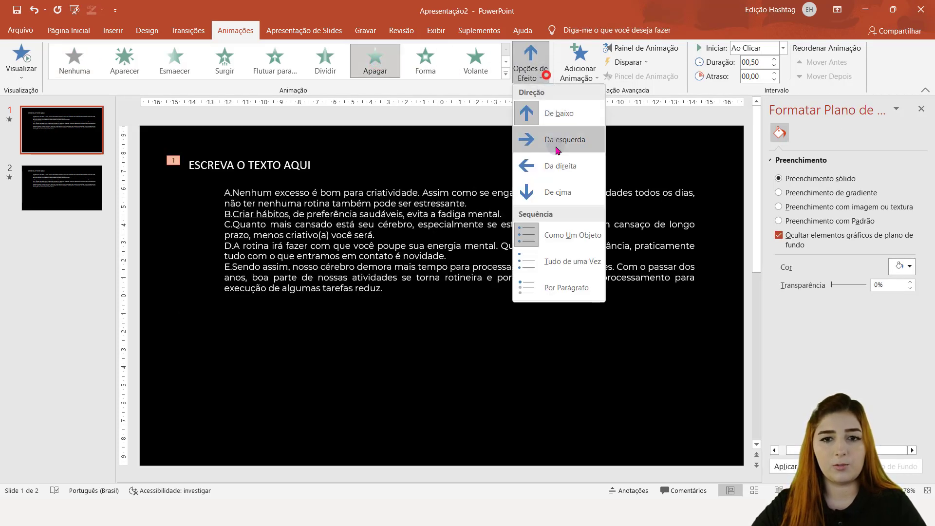
click(580, 190)
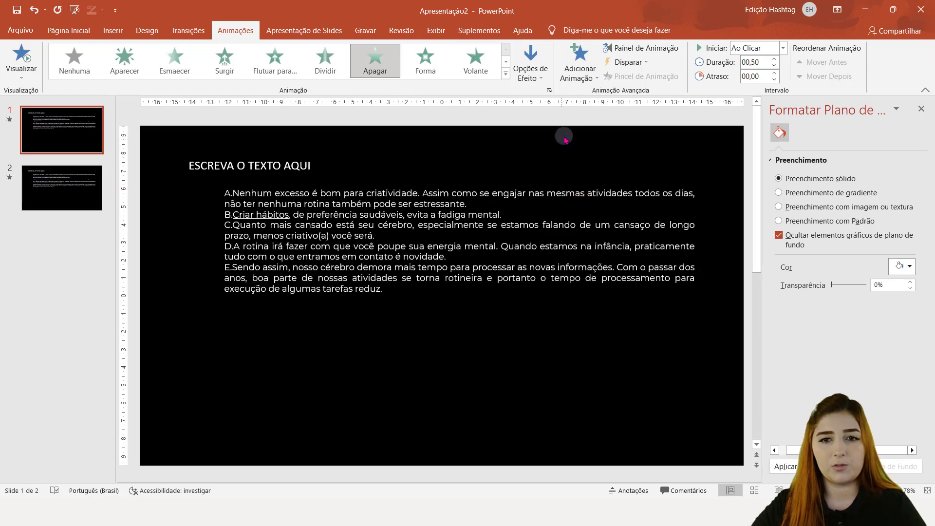
Browse the animation effects gallery, then open and close the Animation Pane.
click(504, 74)
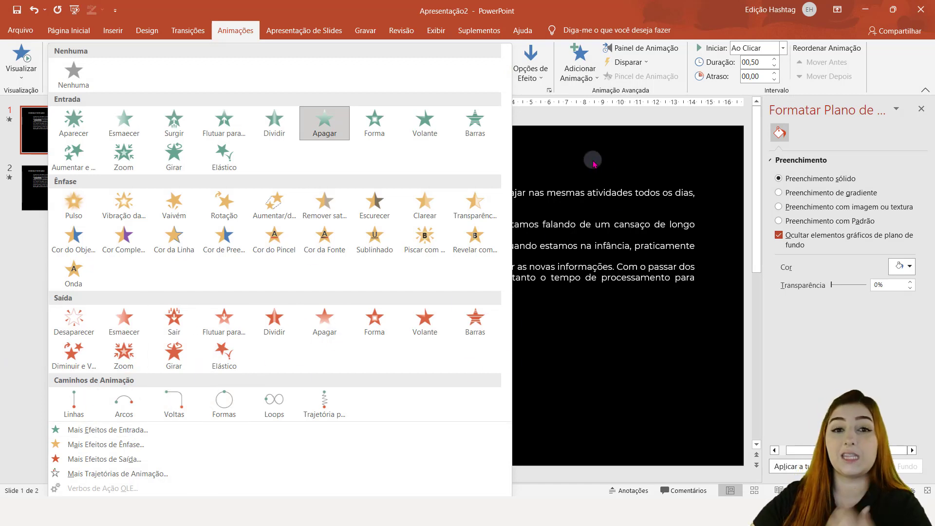
click(561, 154)
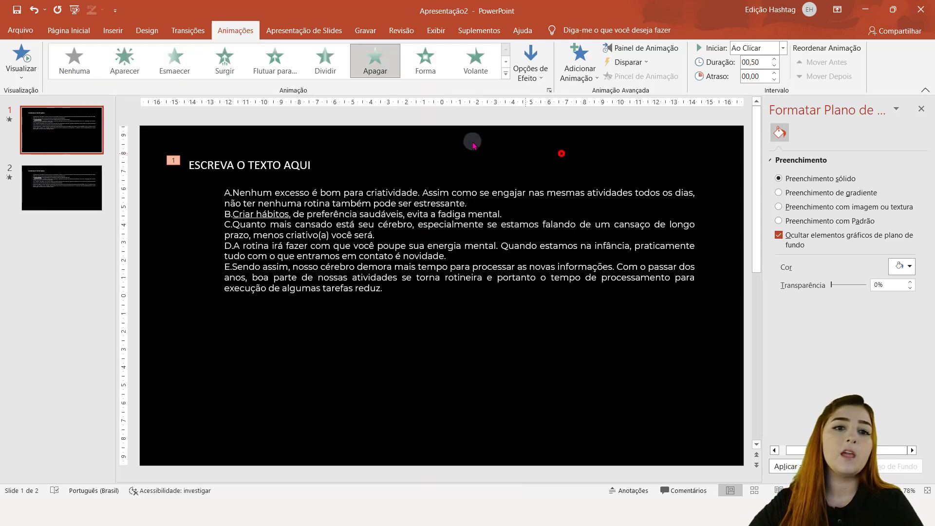
click(309, 32)
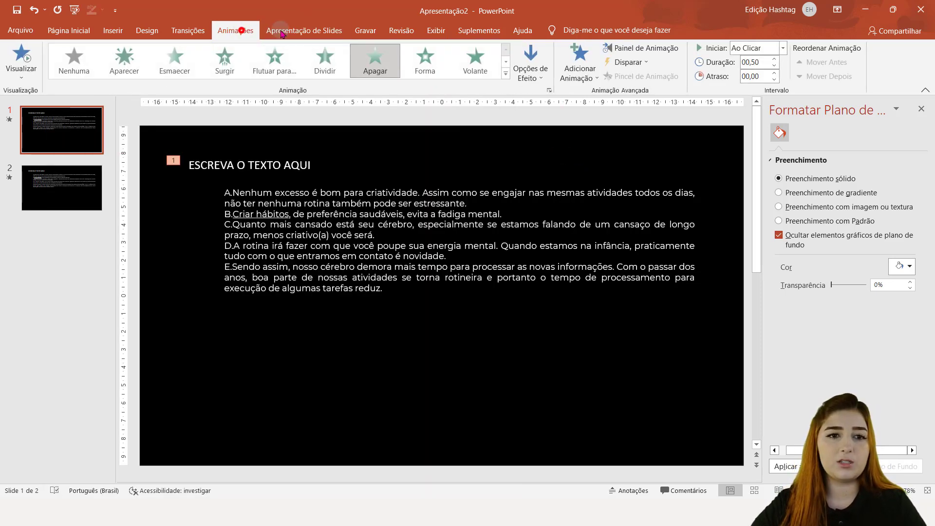
click(241, 31)
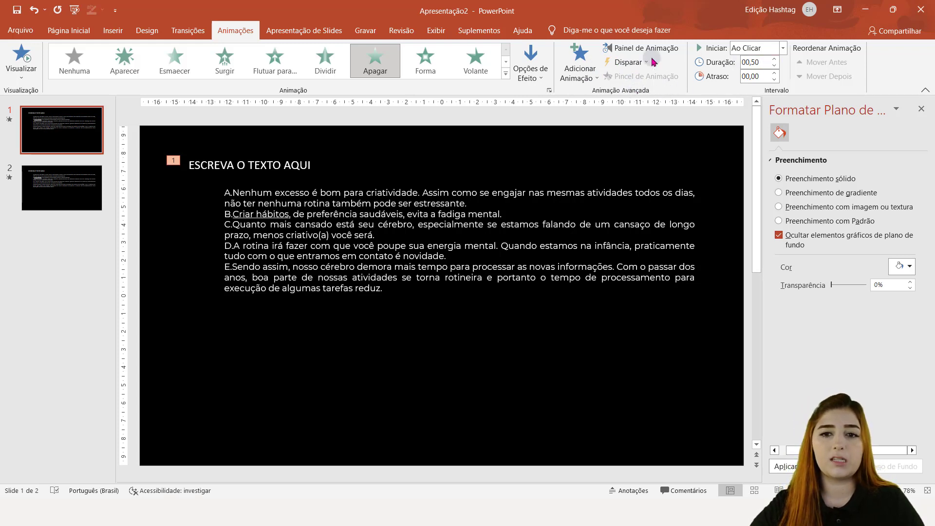
click(664, 49)
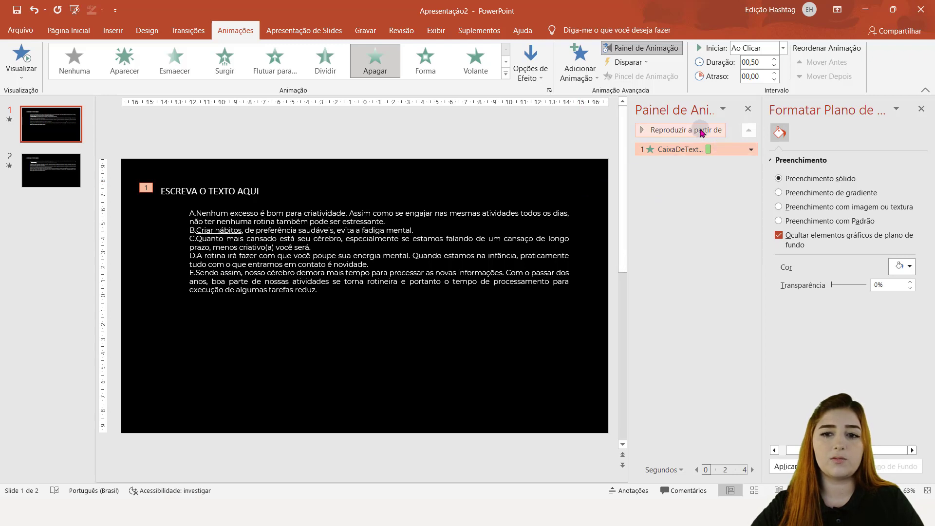
click(748, 108)
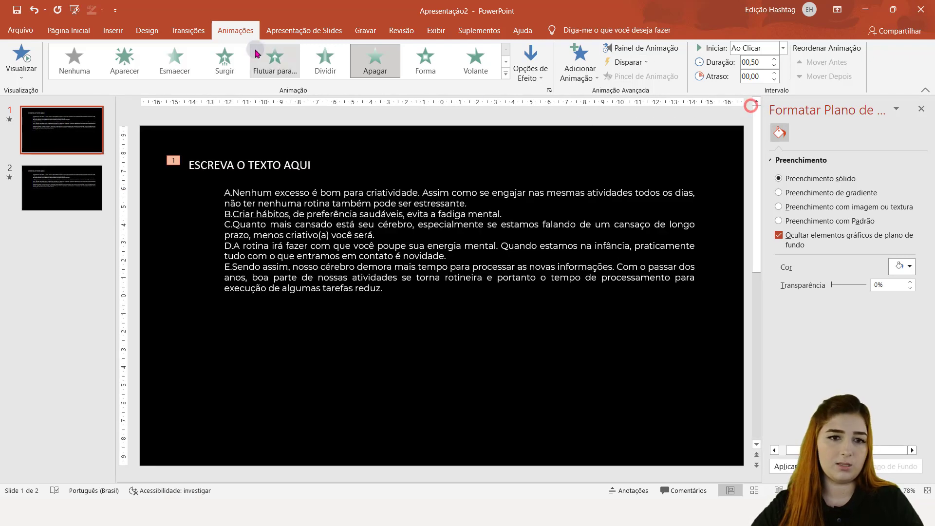
Check the Apresentação de Slides Monitor setting, keep it on Automático, and bring up the Gravar tools.
click(307, 30)
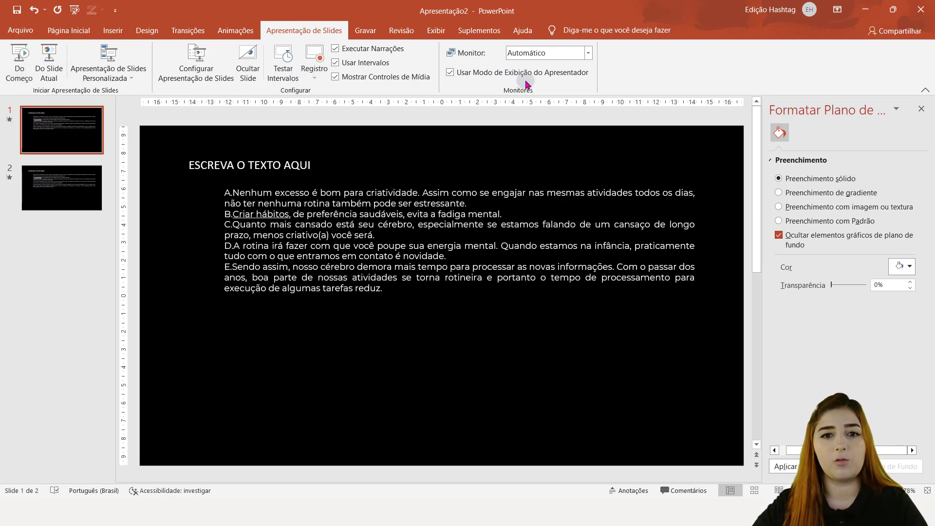
click(587, 53)
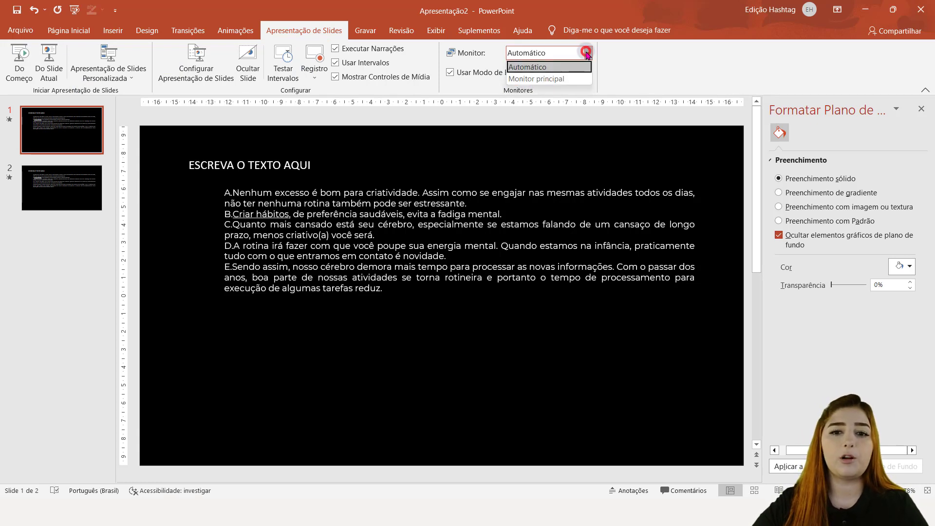
click(587, 53)
click(586, 52)
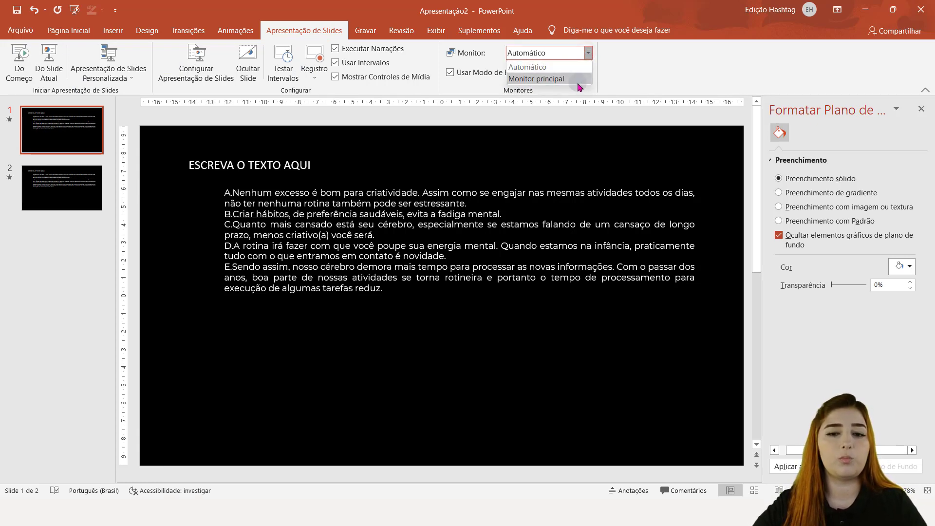
click(670, 62)
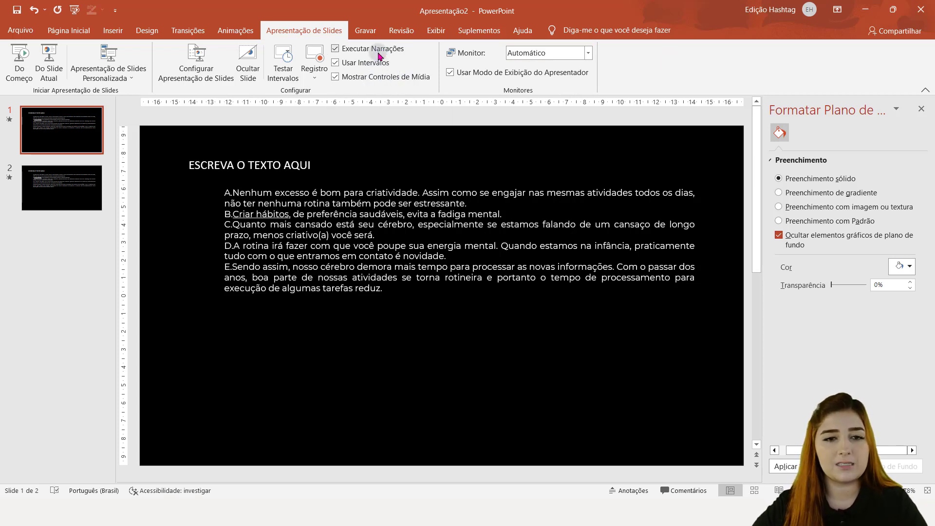
click(367, 37)
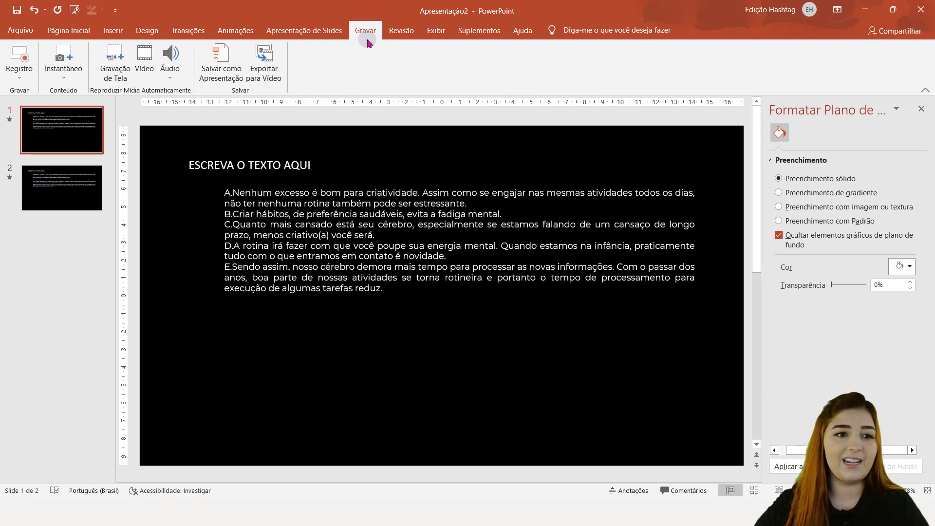
Look through the Registro and Instantâneo choices, start a Gravação de Tela, then show Revisão.
click(27, 76)
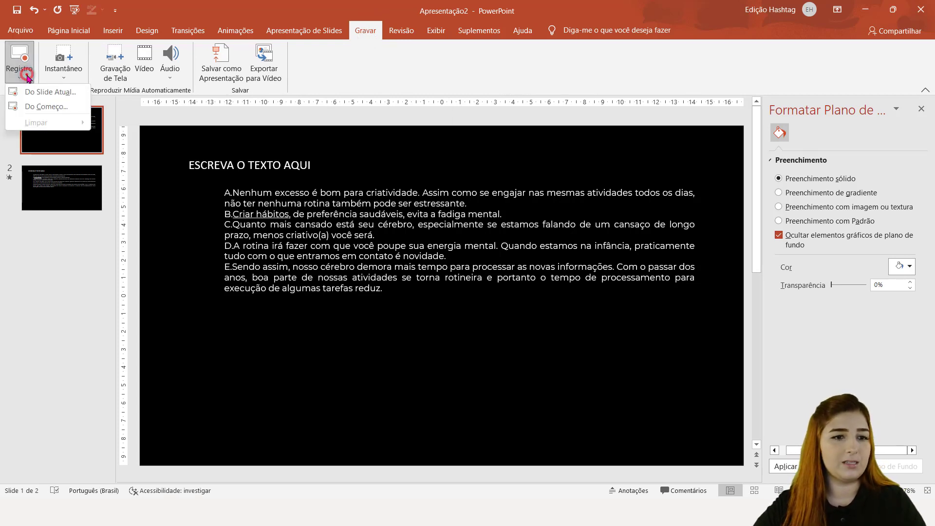
click(26, 76)
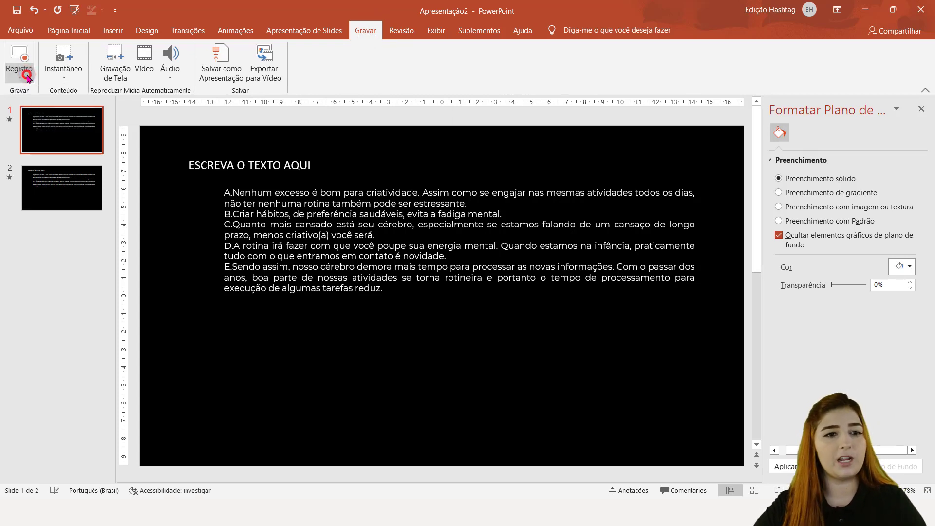
click(73, 78)
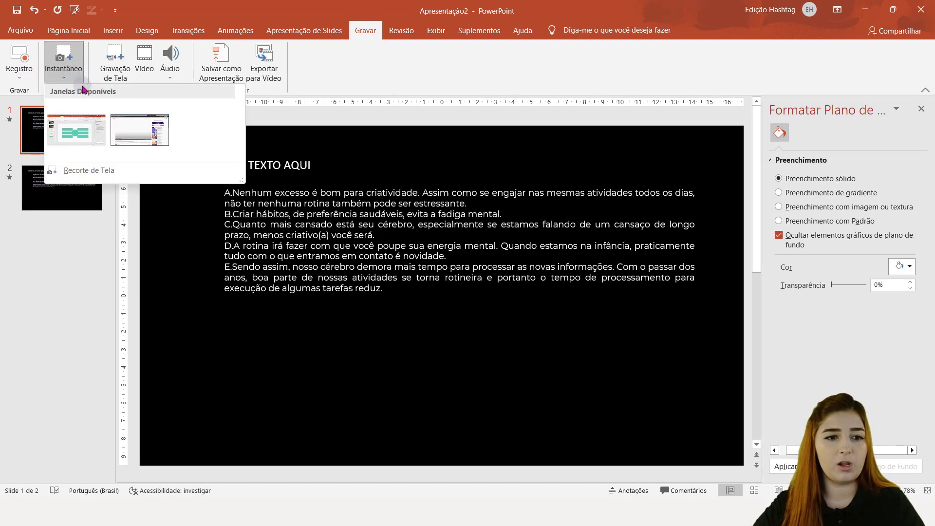
click(133, 80)
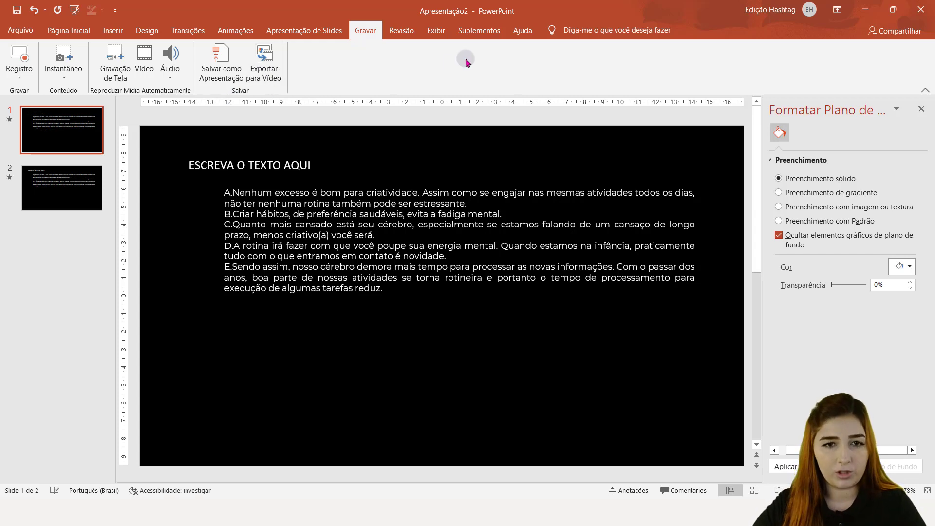
click(410, 33)
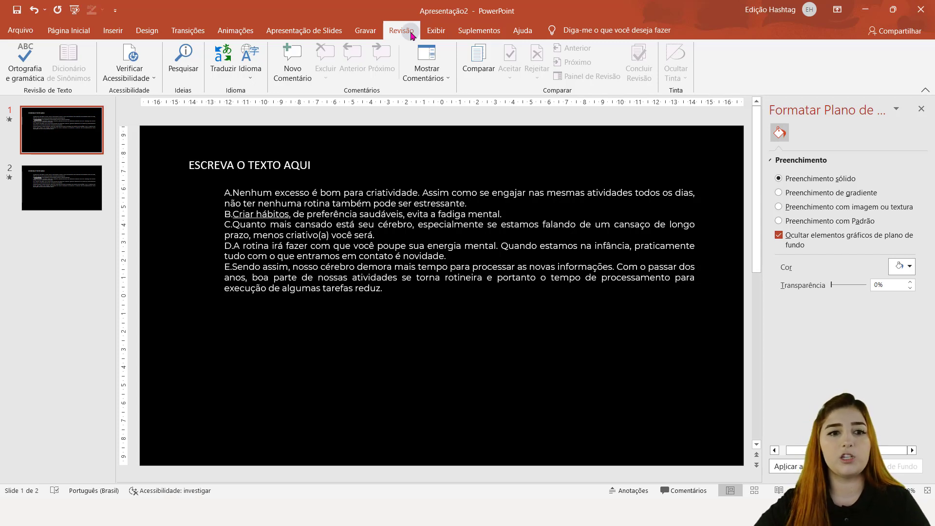
click(249, 75)
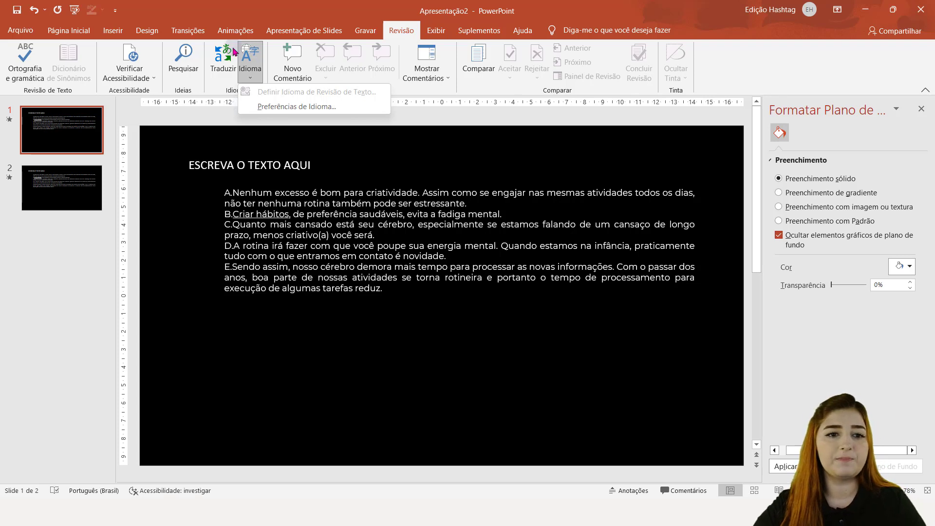
click(219, 71)
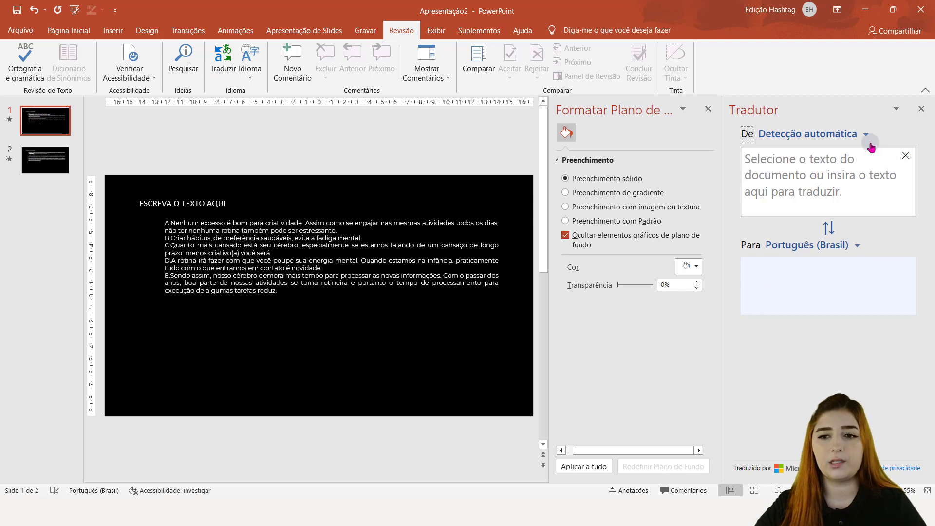
click(923, 109)
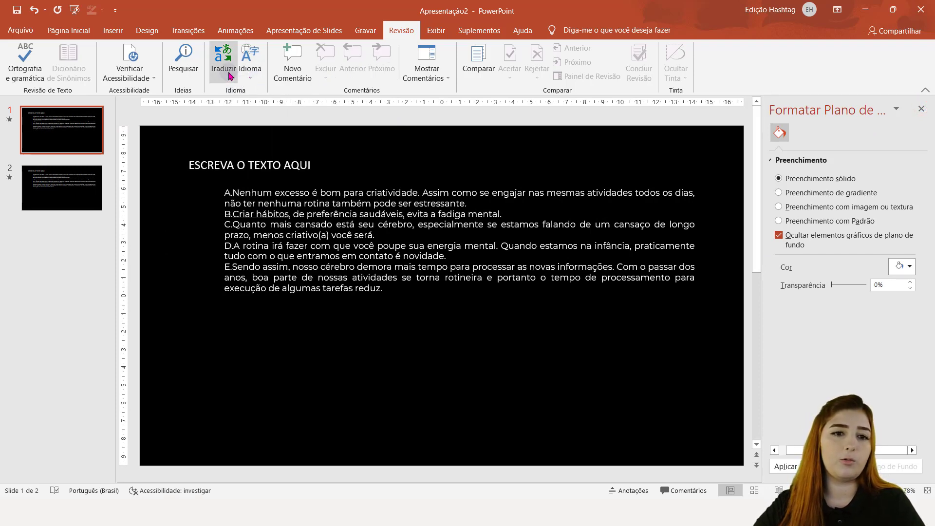
click(192, 72)
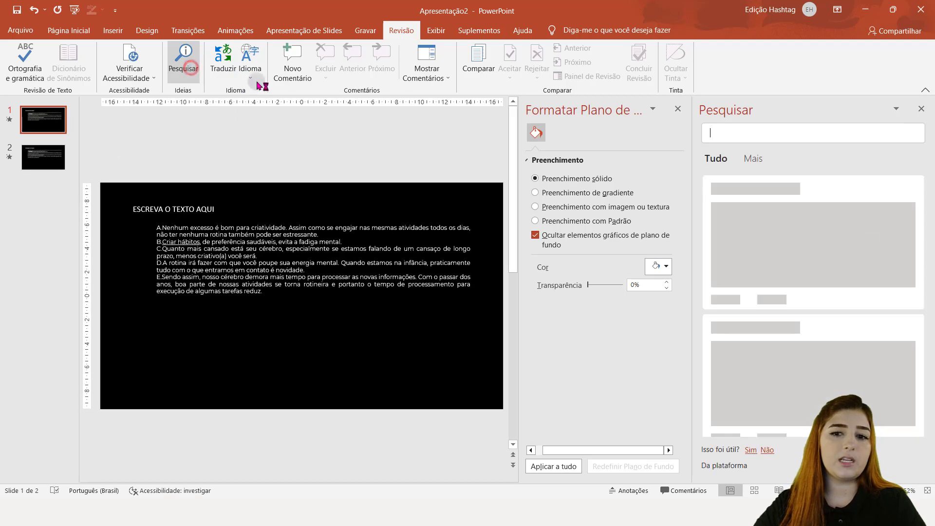
click(922, 109)
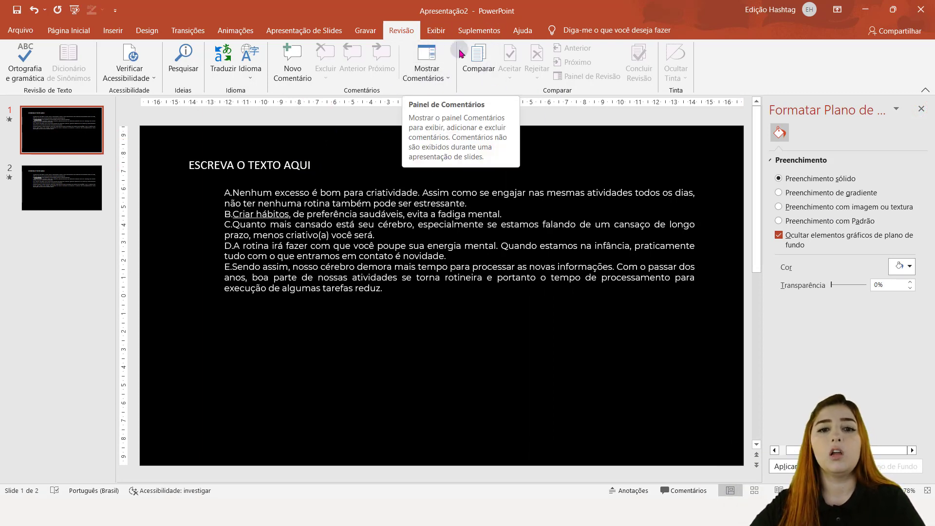
click(480, 67)
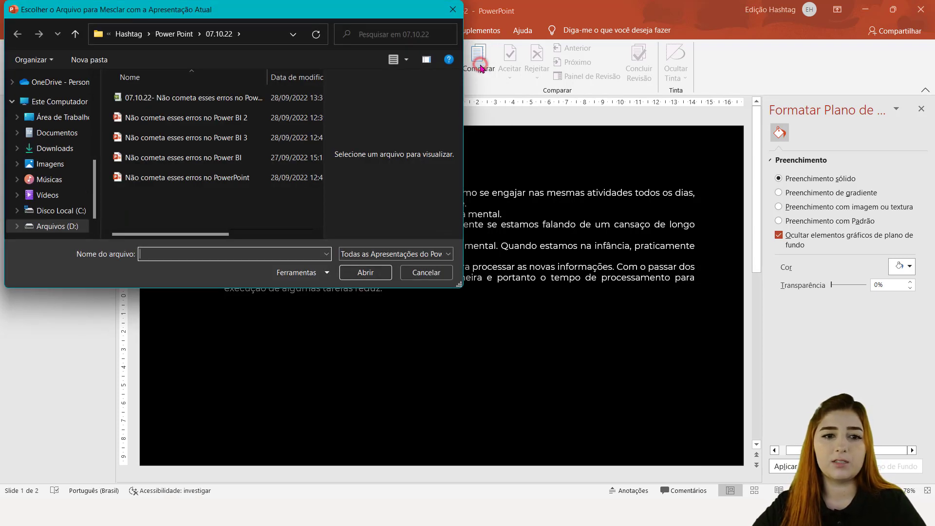
click(453, 8)
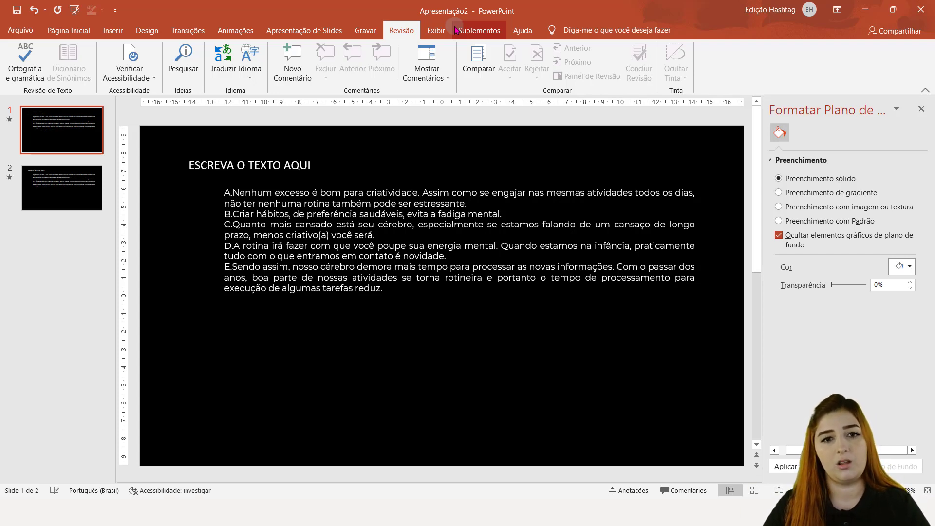
Preview Slide Mestre view, close it, and open a Nova Janela of the presentation.
click(437, 31)
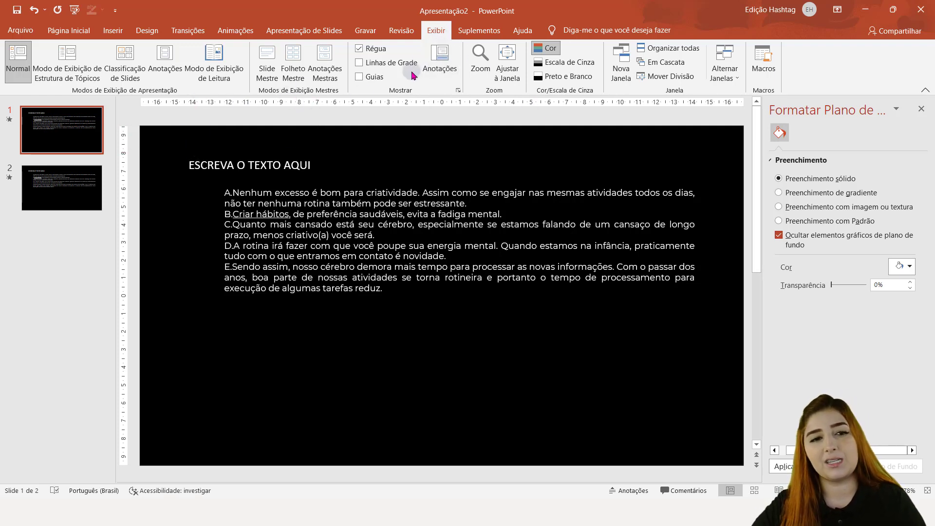
click(267, 73)
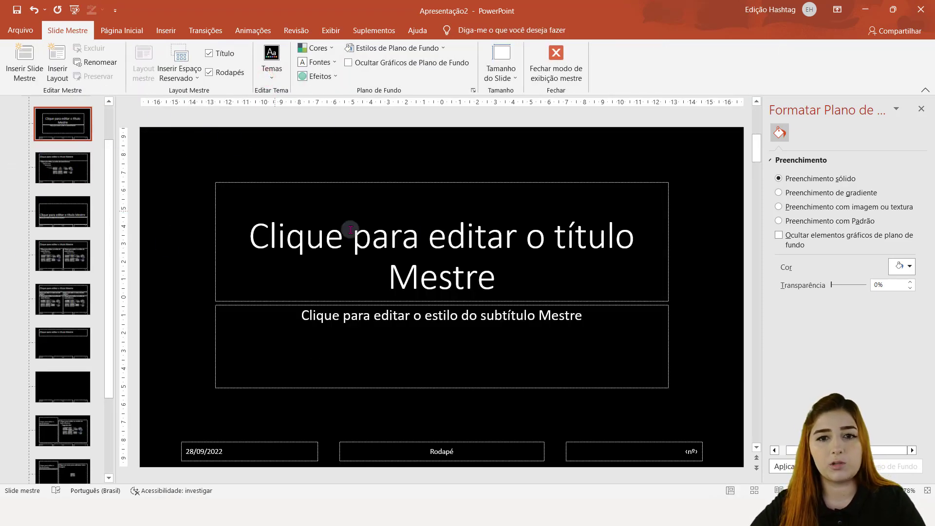
click(576, 65)
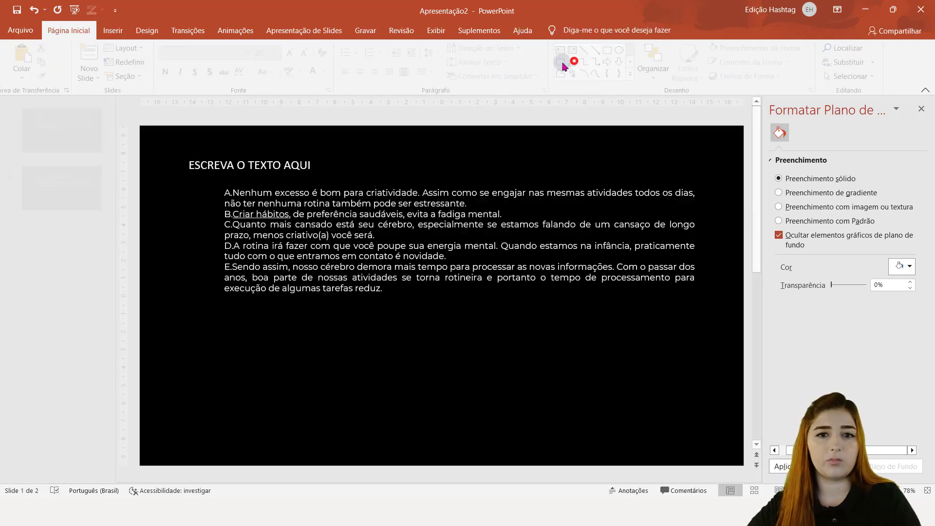
click(435, 31)
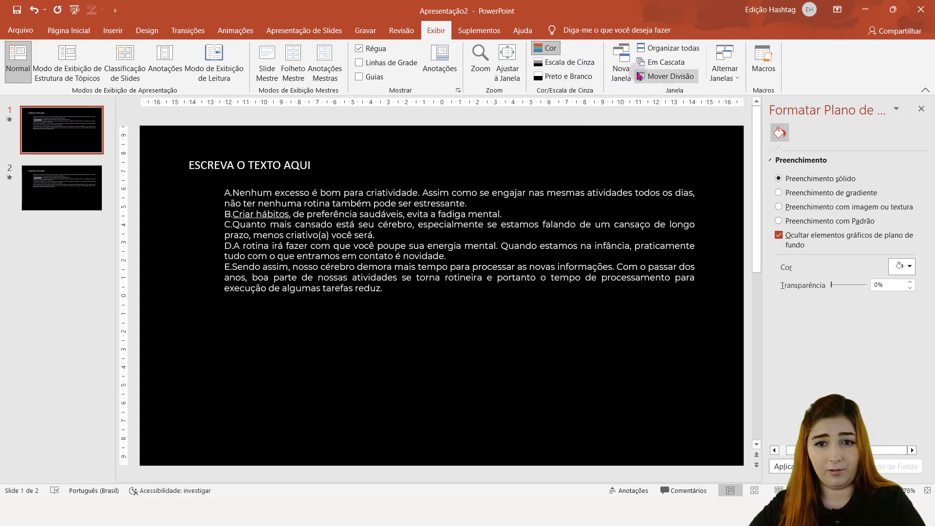
click(622, 73)
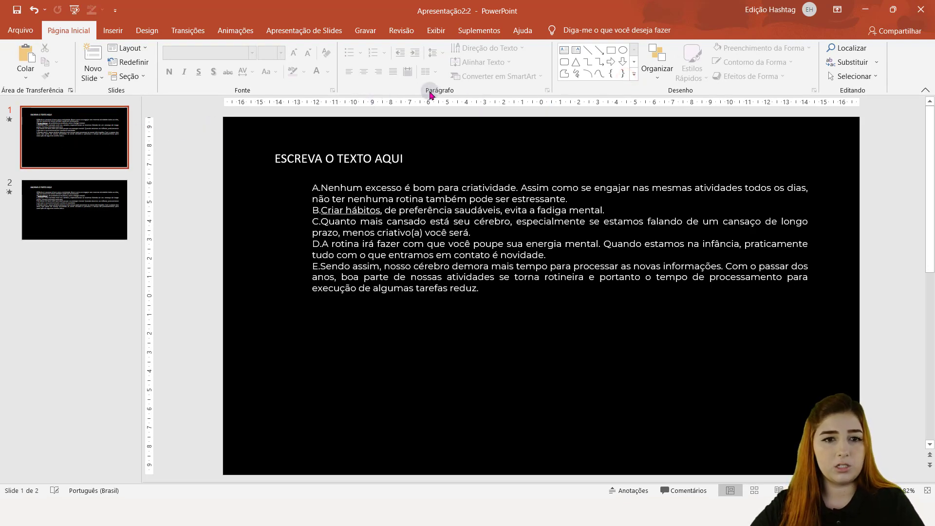
Switch to 'Não cometa esses erros no PowerPoint', close it with Não Salvar, and show Suplementos.
click(436, 27)
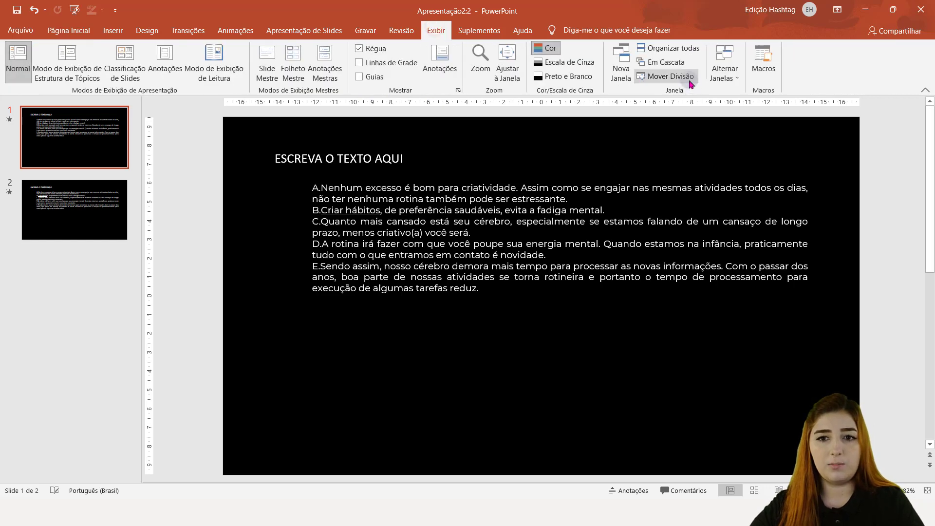
click(730, 87)
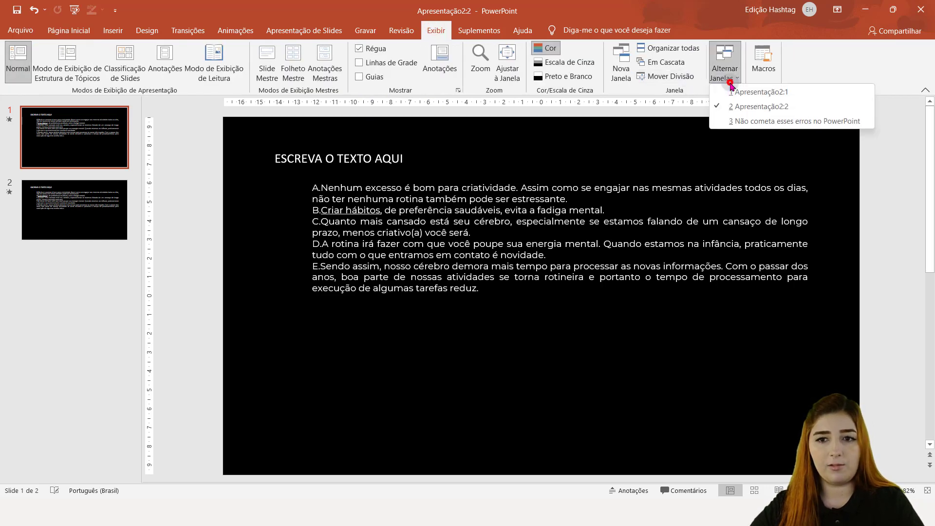
click(761, 121)
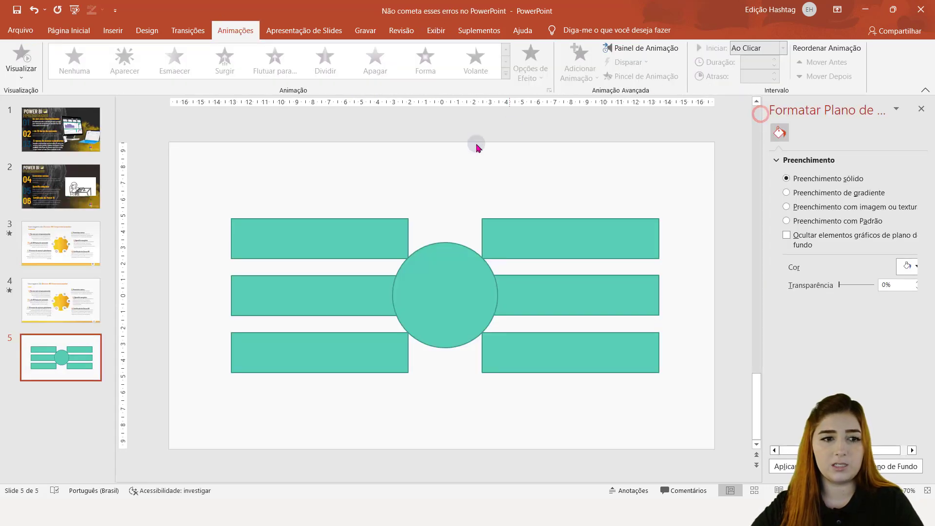
click(921, 9)
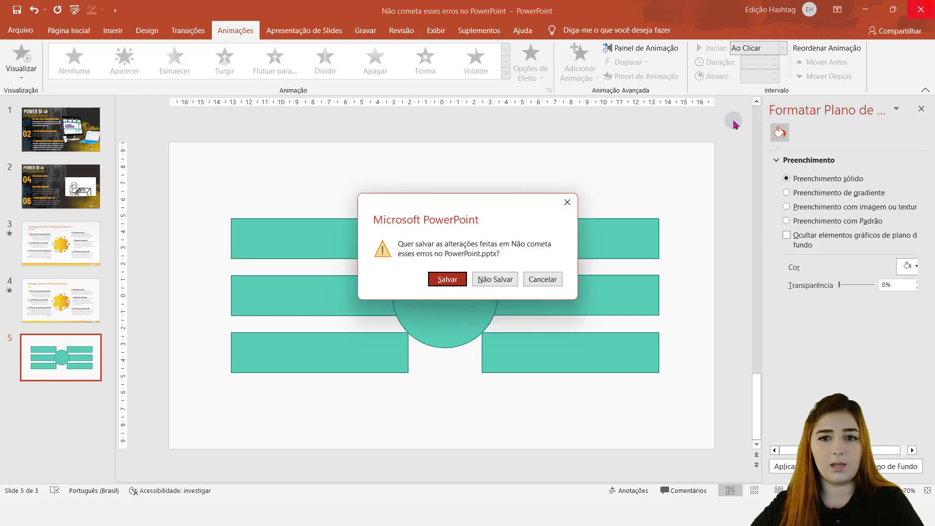
click(510, 279)
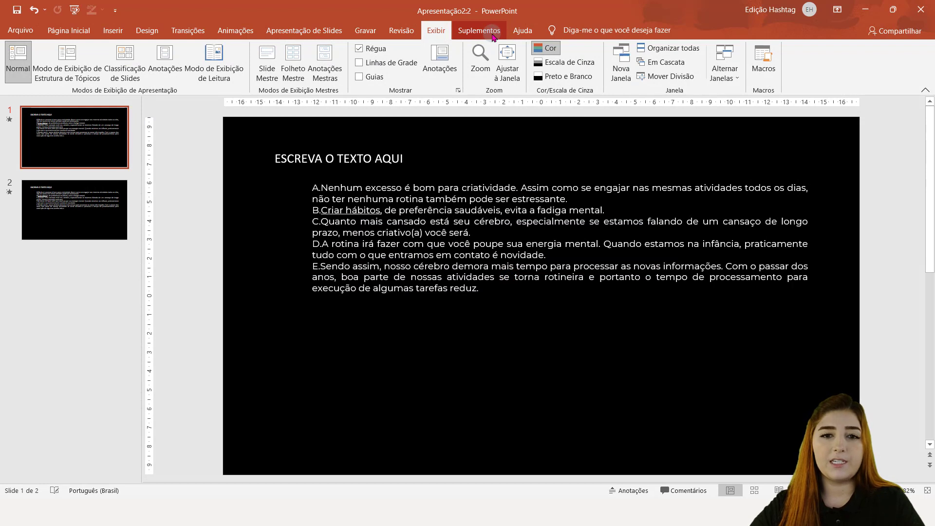
click(492, 36)
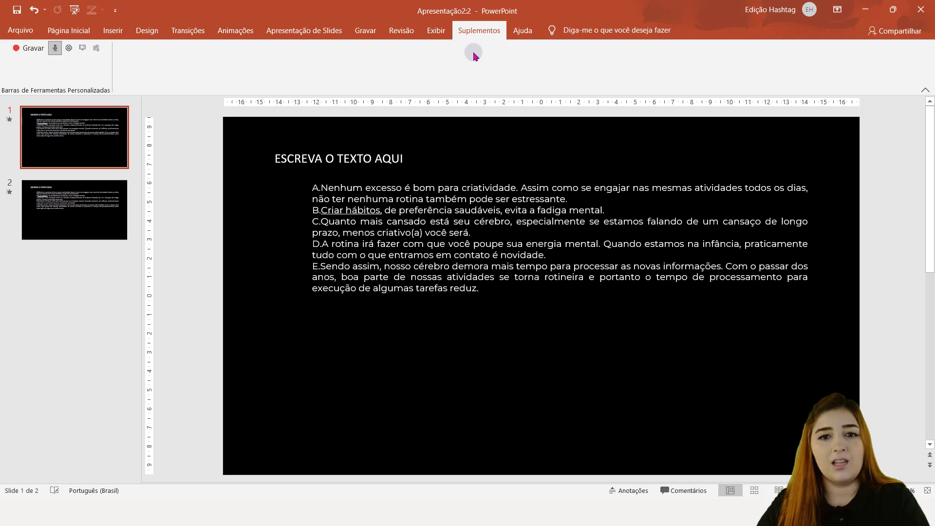
Try Ajuda's Comentários and Mostrar Treinamento panes and the Diga-me box, then open Compartilhar.
click(522, 30)
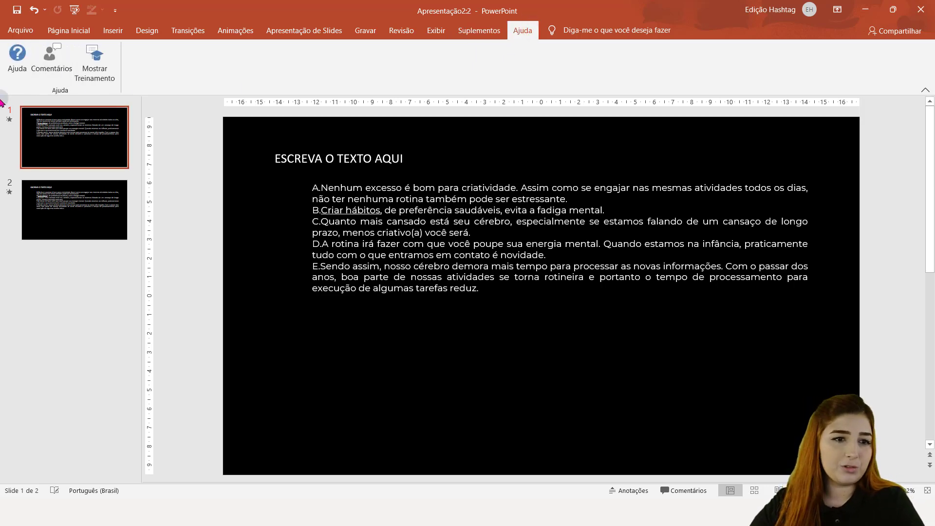
click(54, 80)
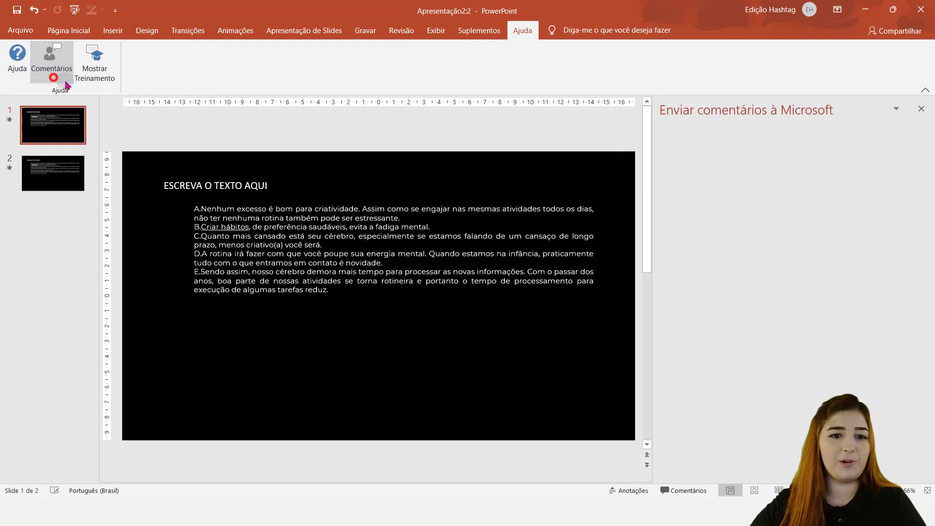
click(87, 78)
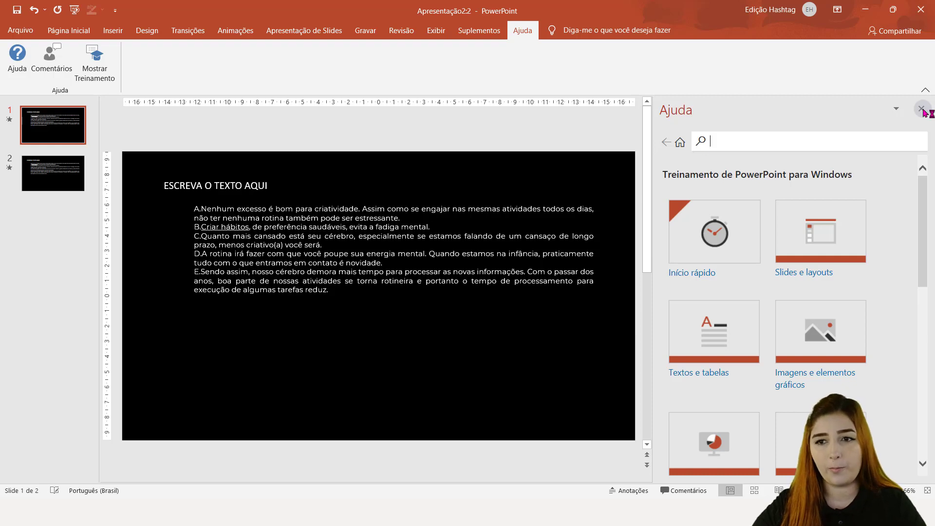
click(921, 110)
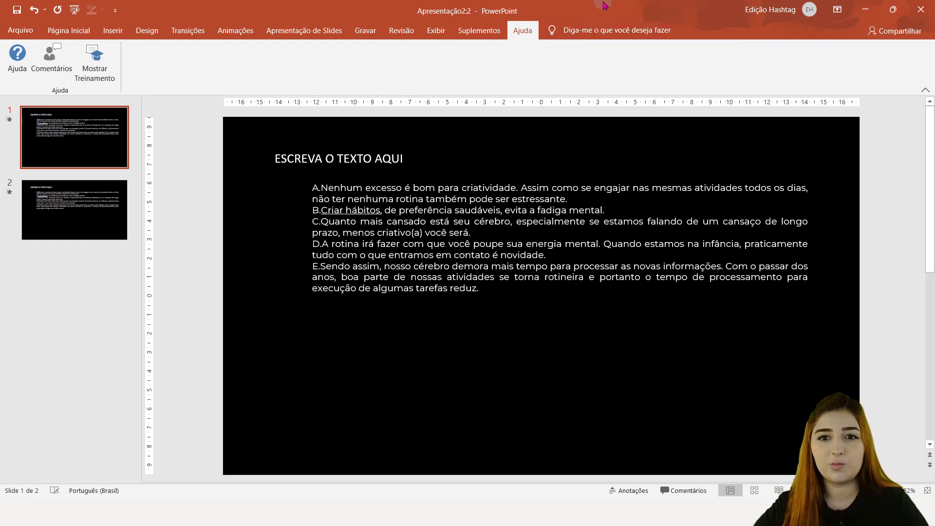
click(603, 30)
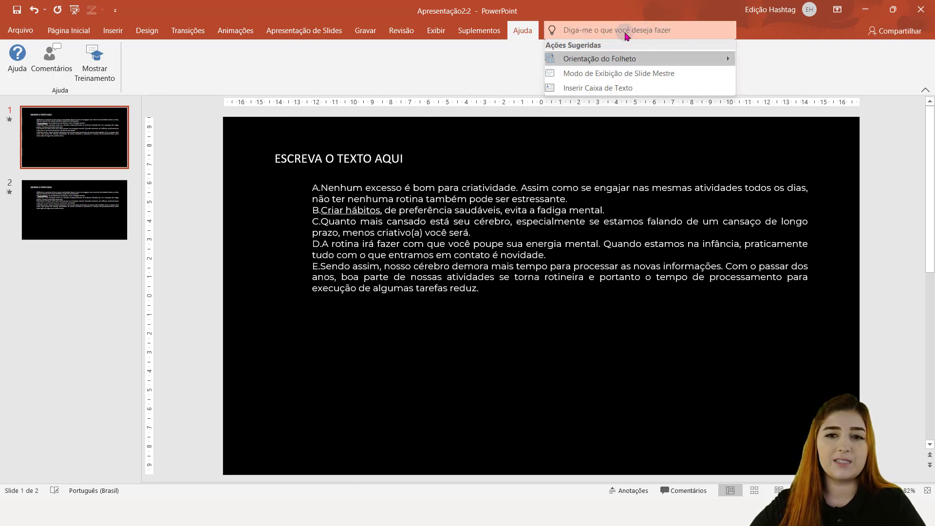
mouse_move(635, 59)
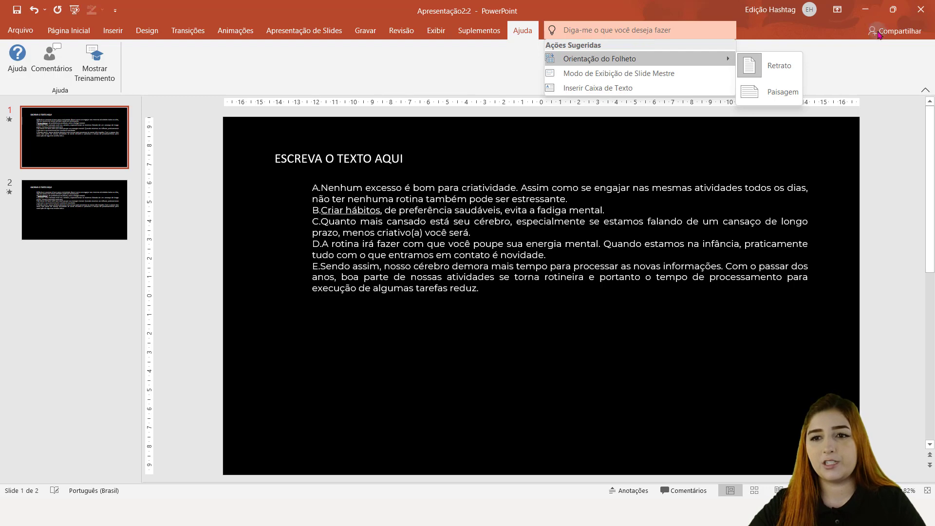
click(907, 31)
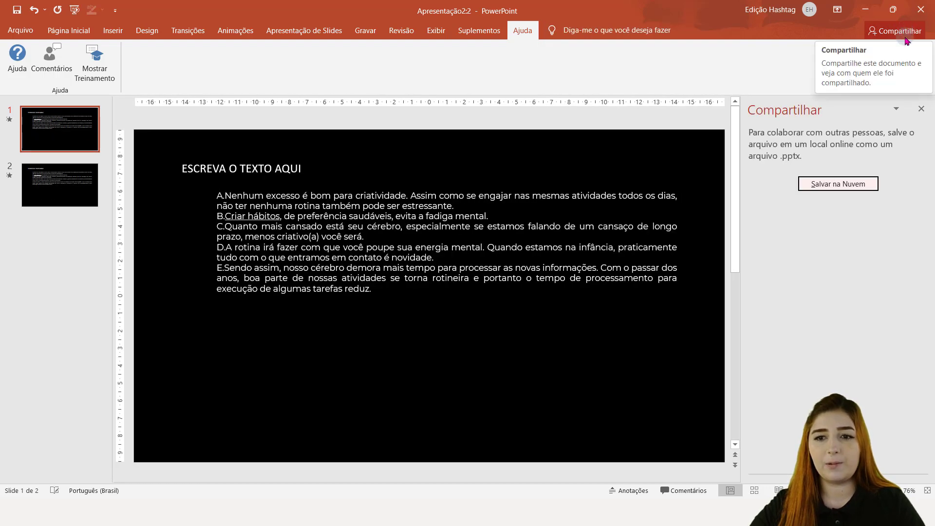
Close the Compartilhar pane, then select slide 1's text box and delete it.
click(922, 109)
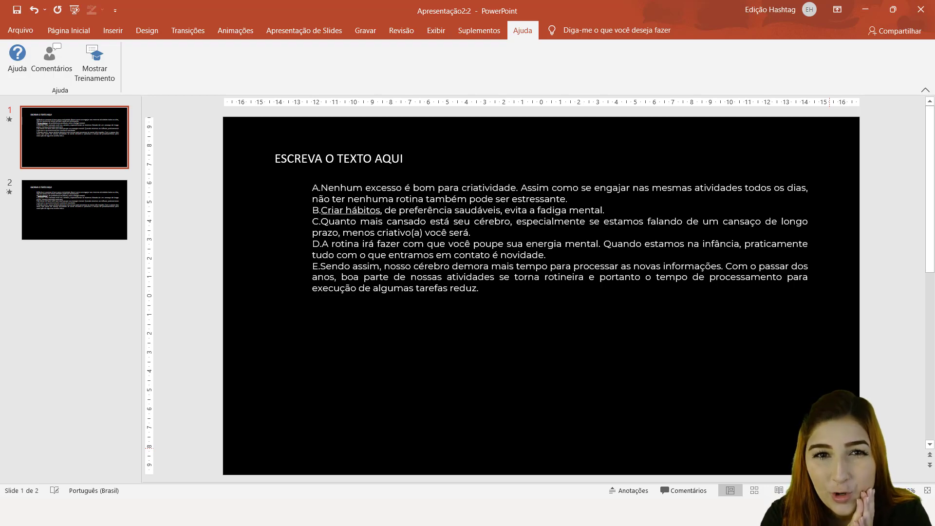
click(700, 267)
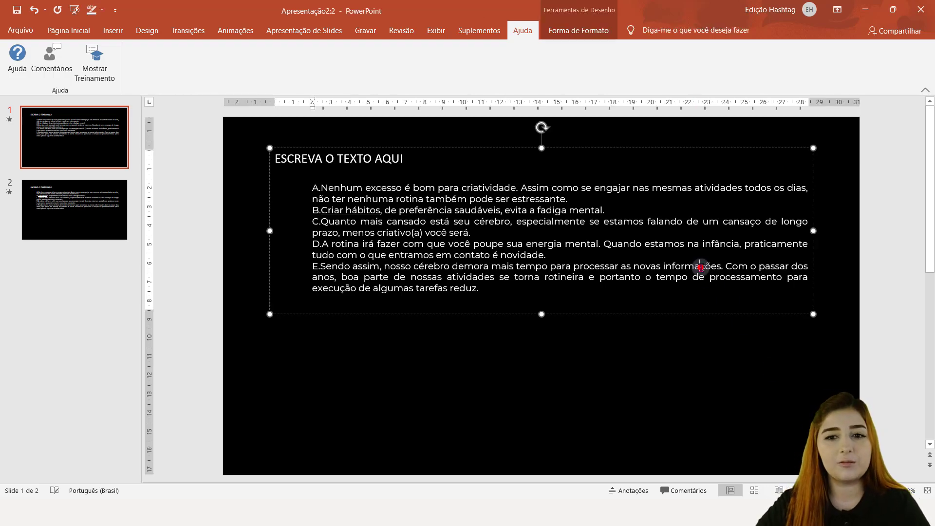
key(Delete)
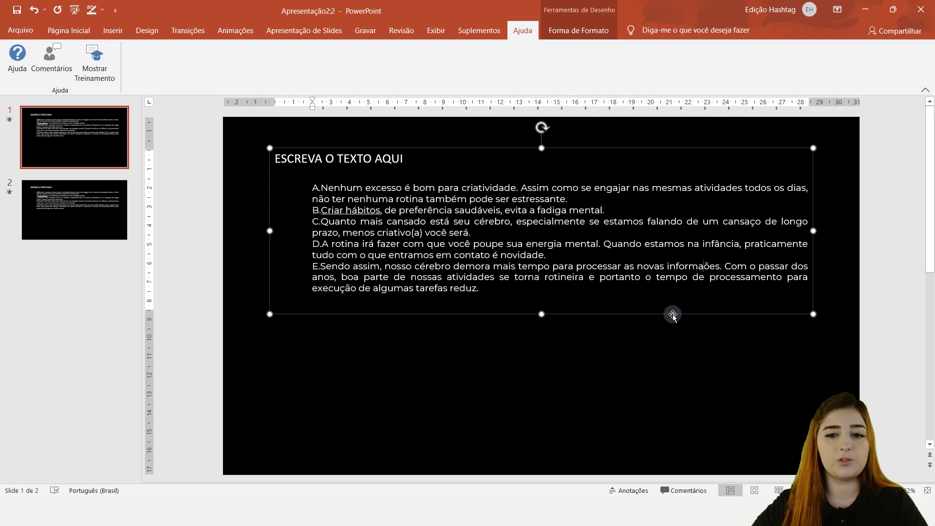
click(669, 313)
key(Delete)
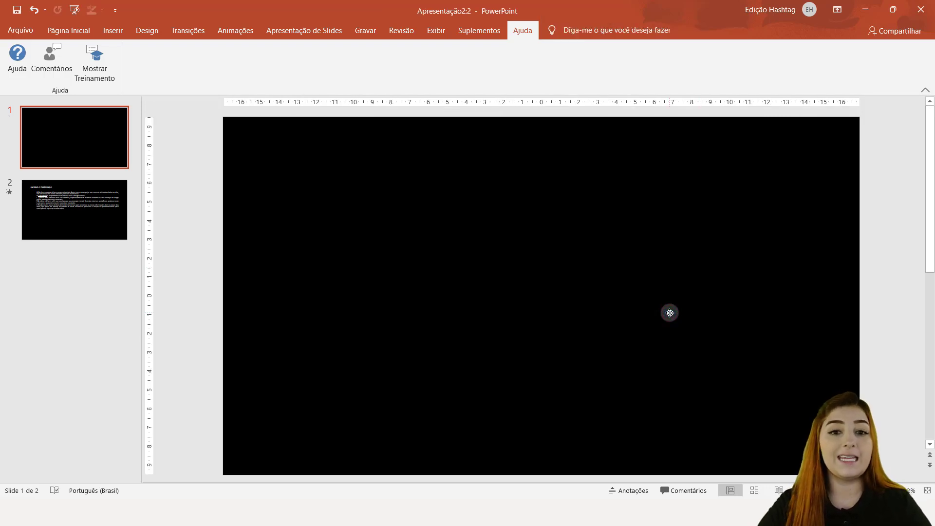